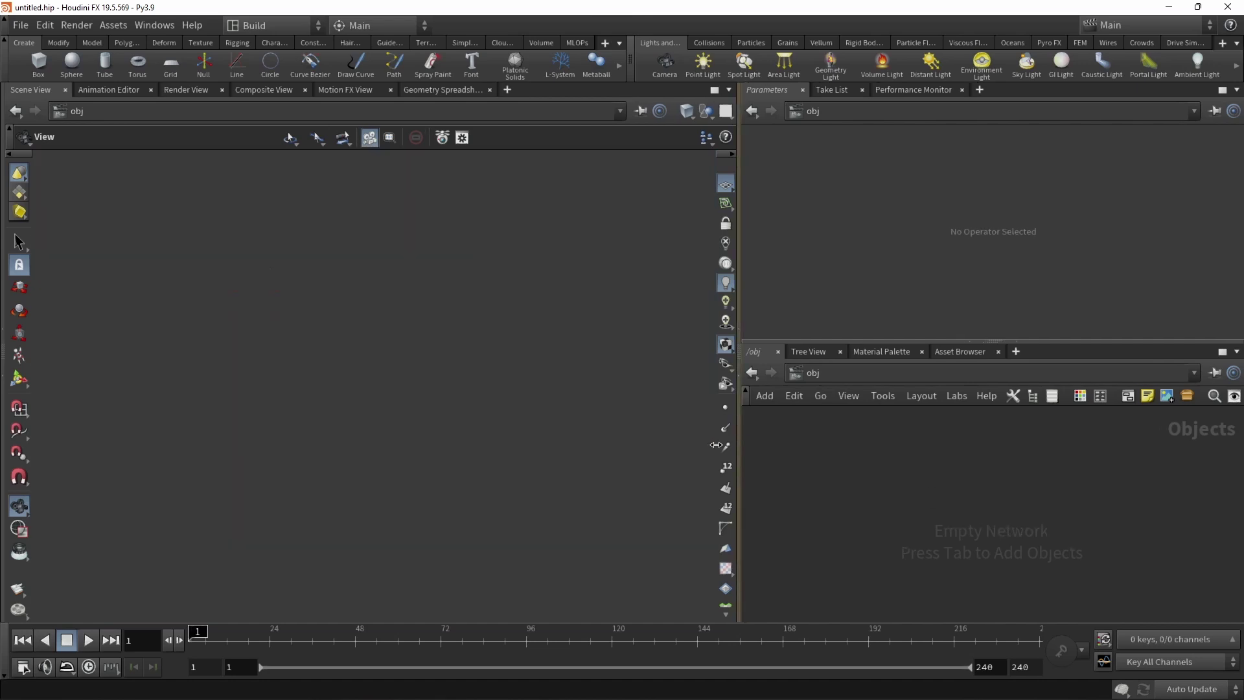
# Step: Enlarge the network and parameter panes, then create a geo1 Geometry node and go inside it
pyautogui.moveTo(747, 440); pyautogui.dragTo(606, 440)
pyautogui.moveTo(806, 341); pyautogui.dragTo(806, 276)
pyautogui.press('Tab')
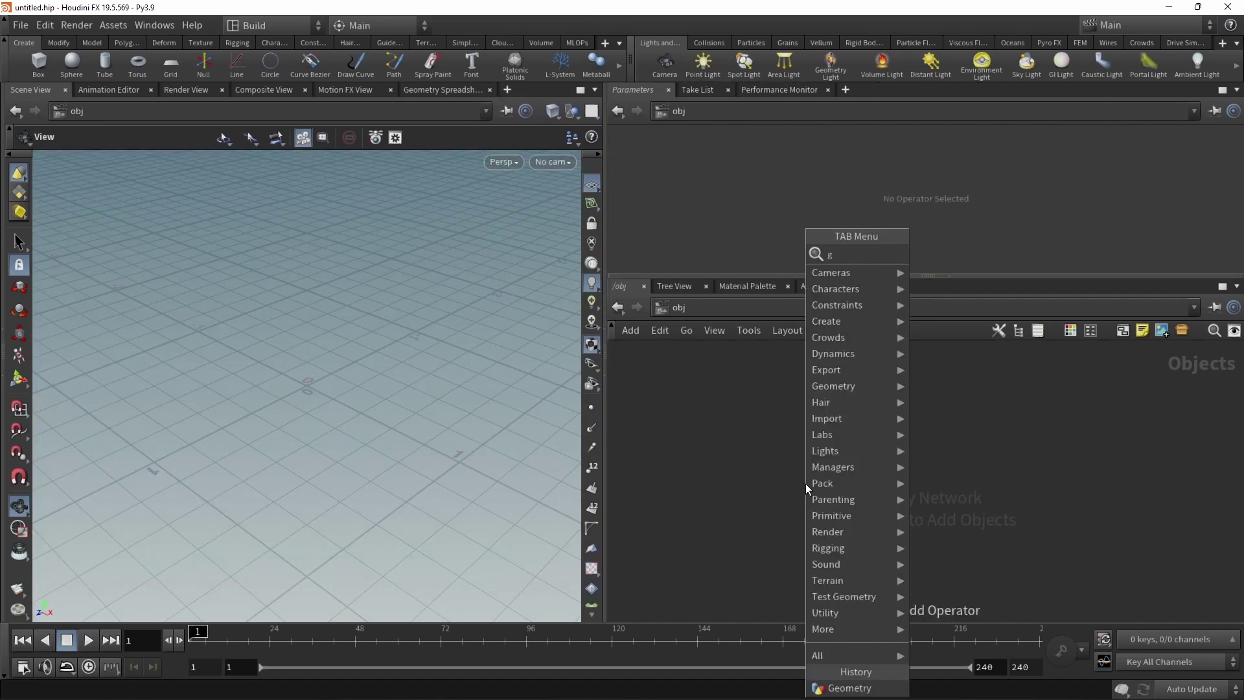
pyautogui.write('geo')
pyautogui.press('Return')
pyautogui.click(806, 483)
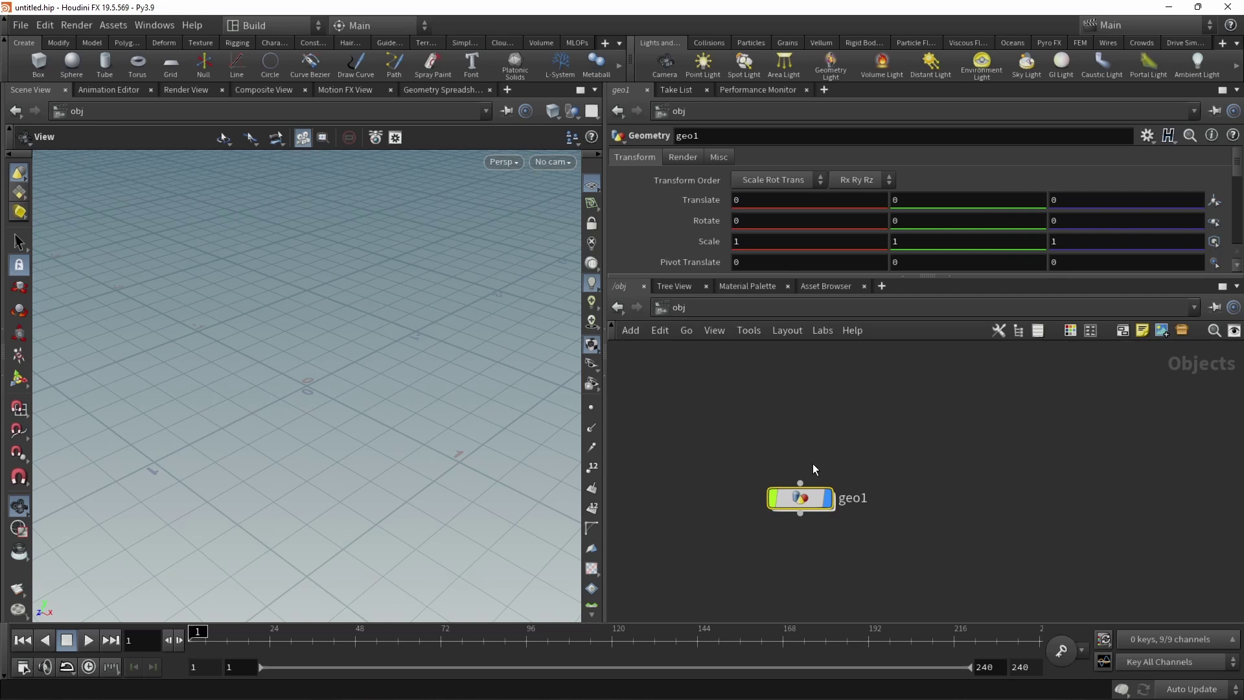
pyautogui.press('Return')
# Step: Add an MLOPs SD Prompt Create node holding the king-on-a-throne prompt
pyautogui.press('Tab')
pyautogui.write('pr')
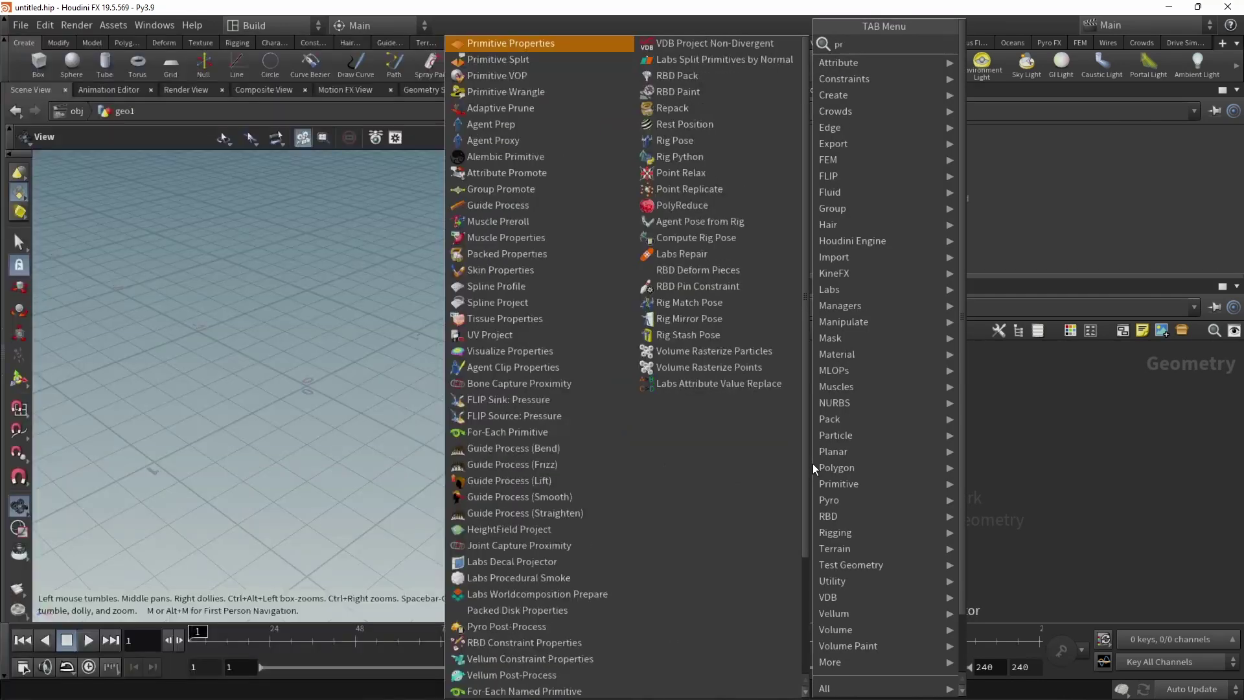
pyautogui.write('ompt')
pyautogui.press('Return')
pyautogui.click(813, 464)
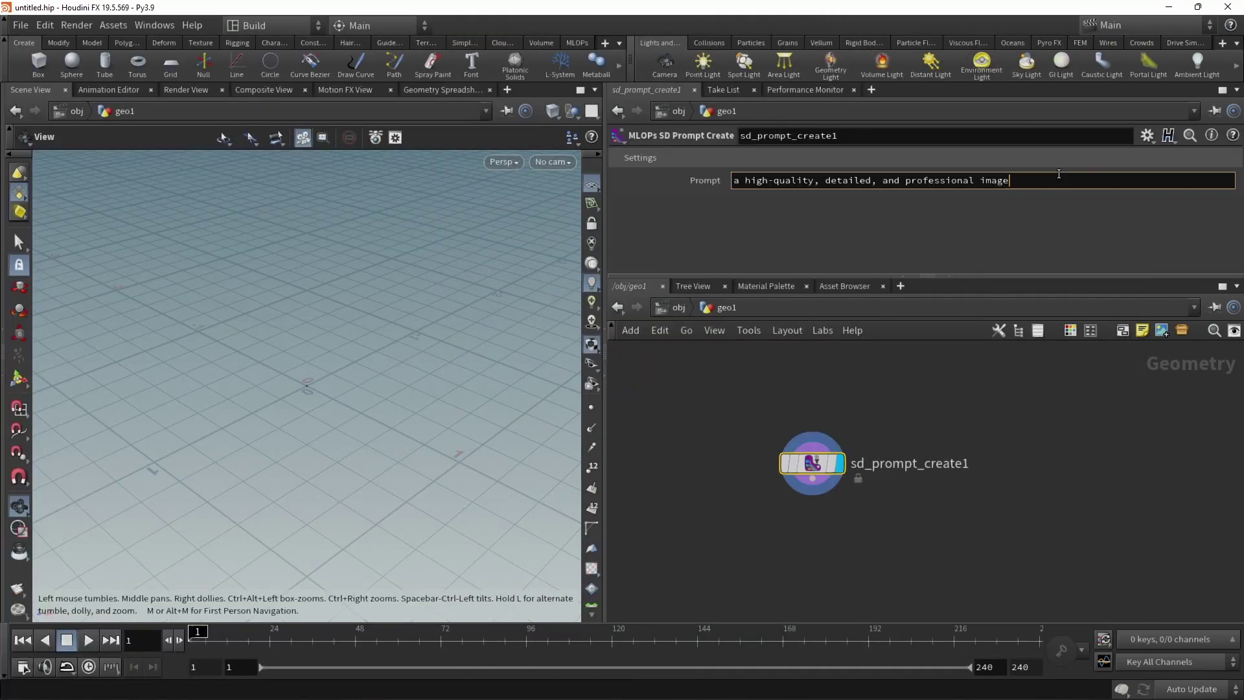
pyautogui.click(1058, 177)
pyautogui.write('a high quality color photo of a king on a throne')
# Step: Duplicate the prompt node as sd_prompt_create2 and change 'king' to 'queen' in its text
pyautogui.hotkey('ctrl', 'c')
pyautogui.hotkey('ctrl', 'v')
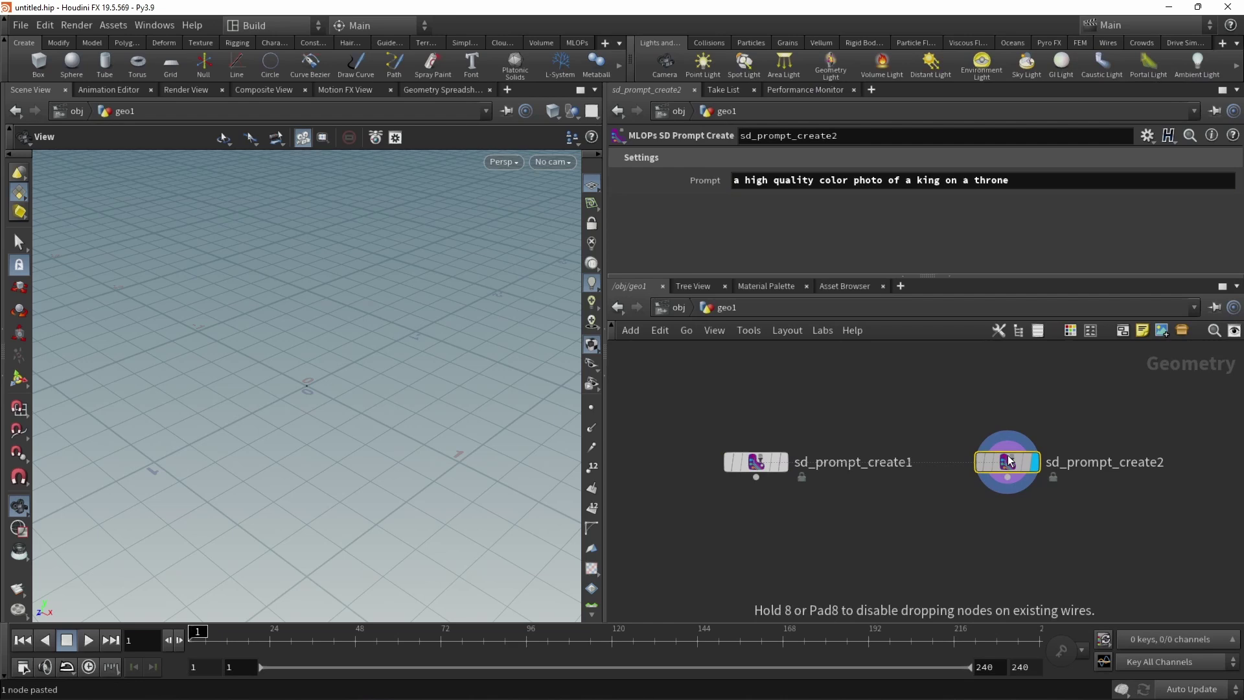
pyautogui.click(1008, 461)
pyautogui.click(917, 182)
pyautogui.click(927, 180)
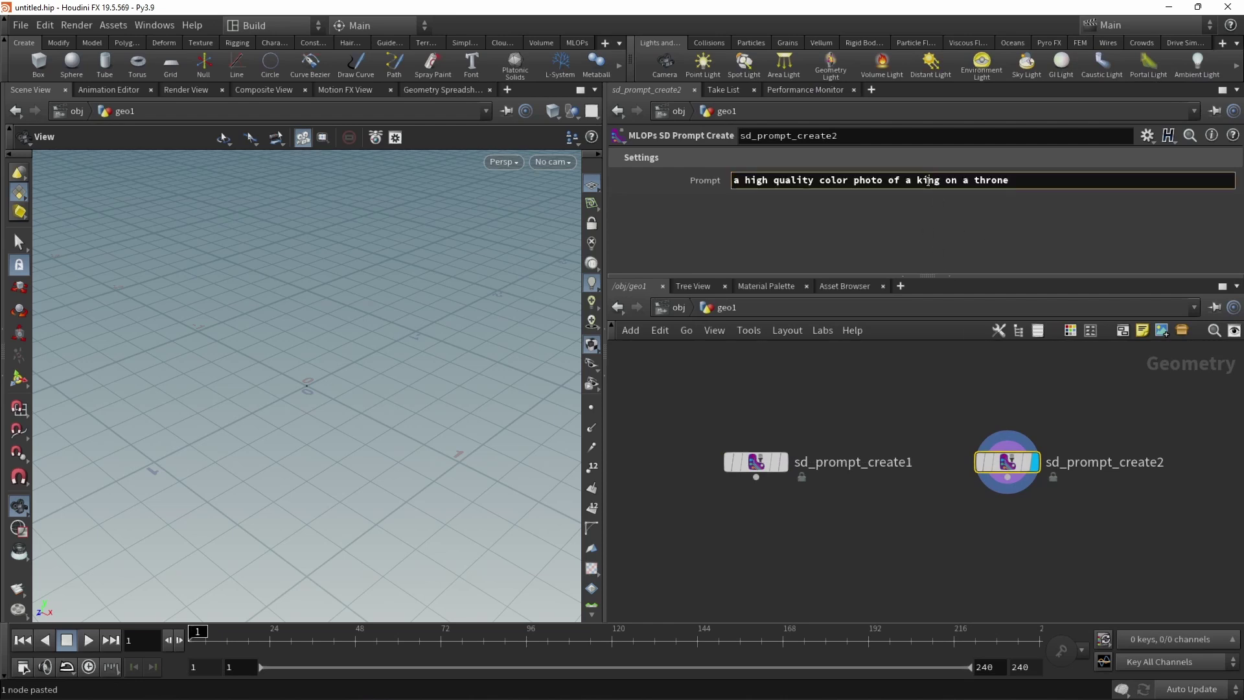
pyautogui.press('BackSpace')
pyautogui.press('BackSpace')
pyautogui.press('BackSpace')
pyautogui.press('BackSpace')
pyautogui.write('queen')
# Step: Add SD Tokenizer nodes under both prompts, wiring sd_prompt_create2 into sd_tokenizer2
pyautogui.press('Tab')
pyautogui.write('tokenizer')
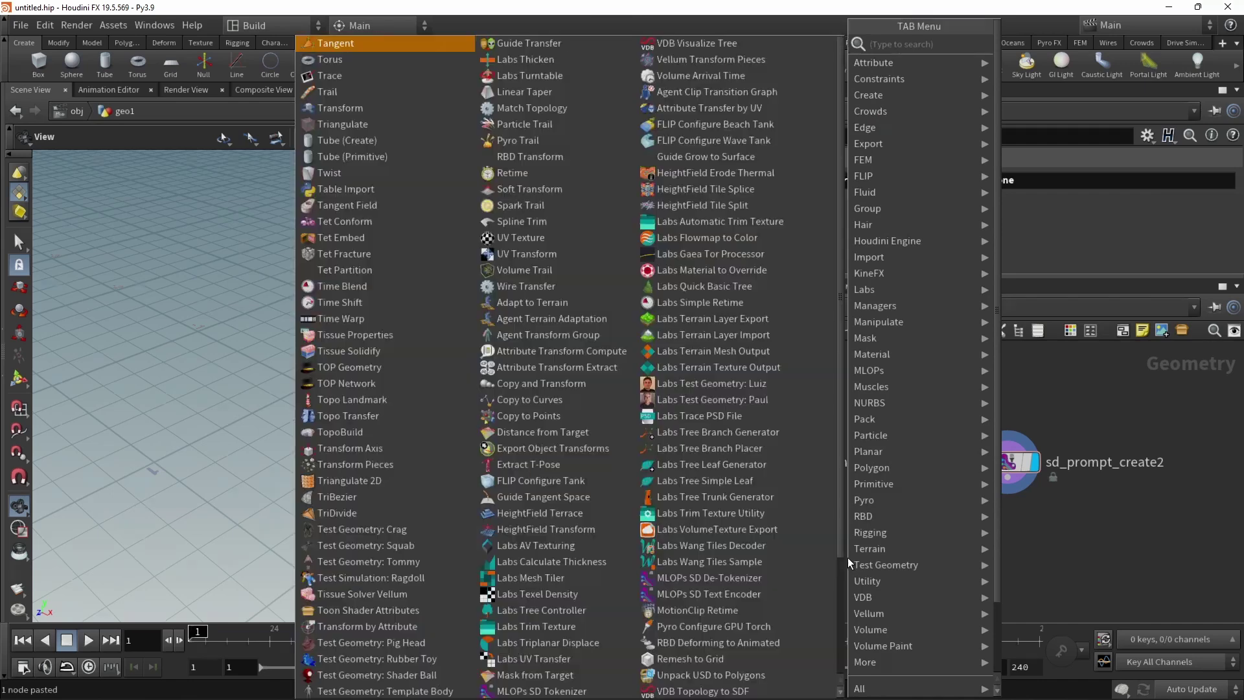
pyautogui.press('Return')
pyautogui.click(759, 530)
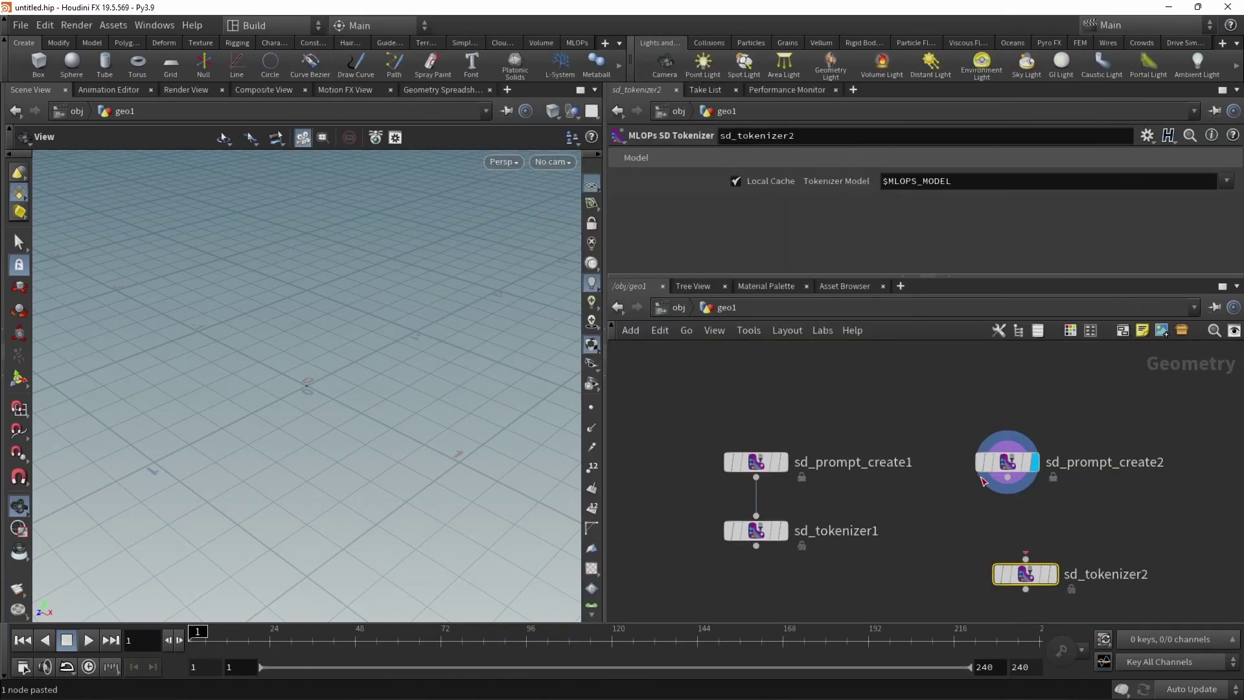
pyautogui.moveTo(1008, 477); pyautogui.dragTo(1010, 539)
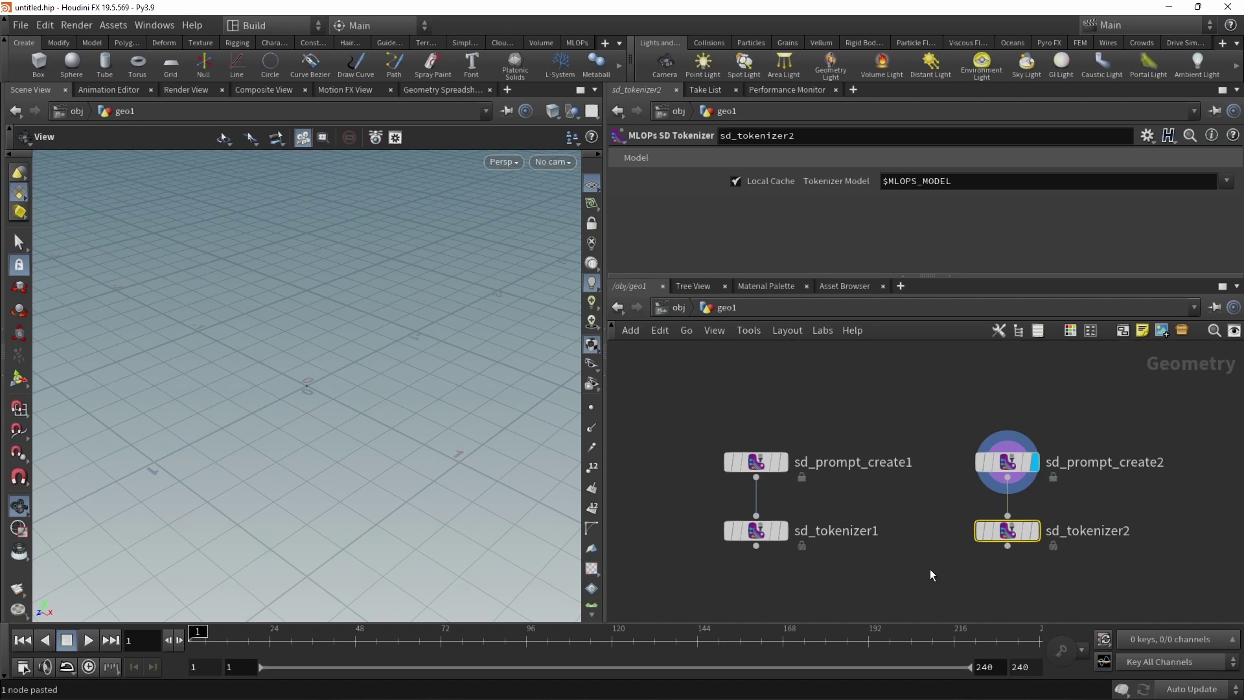
# Step: Add SD Text Encoder nodes below the tokenizers, wiring sd_tokenizer2 into sd_text_encoder2
pyautogui.press('Tab')
pyautogui.write('tex')
pyautogui.click(1124, 172)
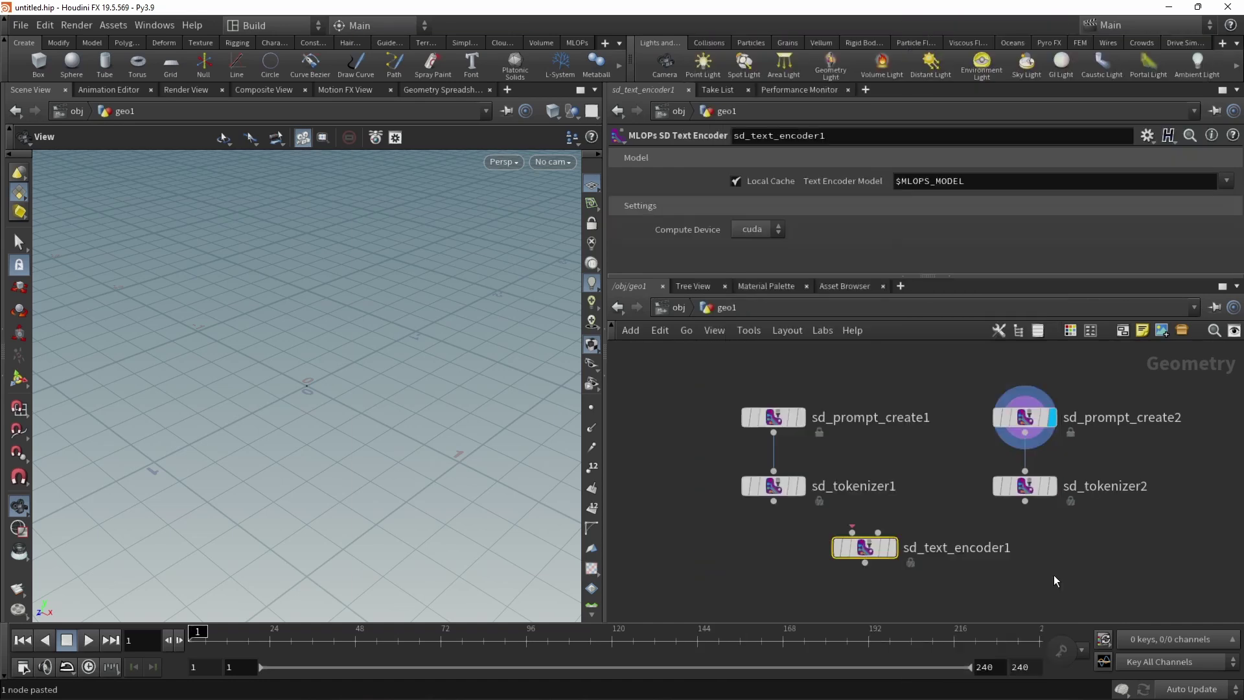
pyautogui.click(1056, 575)
pyautogui.moveTo(1026, 501); pyautogui.dragTo(1024, 569)
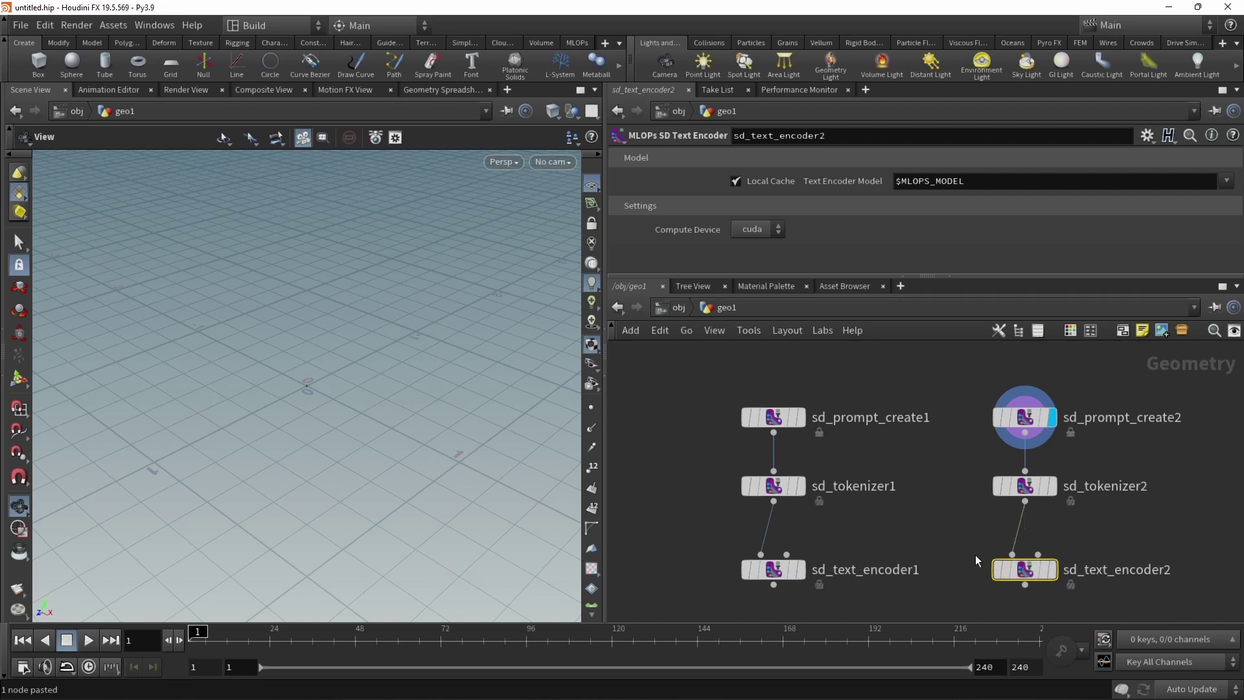
# Step: Copy the prompt1/tokenizer1 pair and set the new prompt to 'ugly, mangled, bad, disfigured, low detail, cheap'
pyautogui.moveTo(776, 537); pyautogui.dragTo(894, 446)
pyautogui.hotkey('ctrl', 'c')
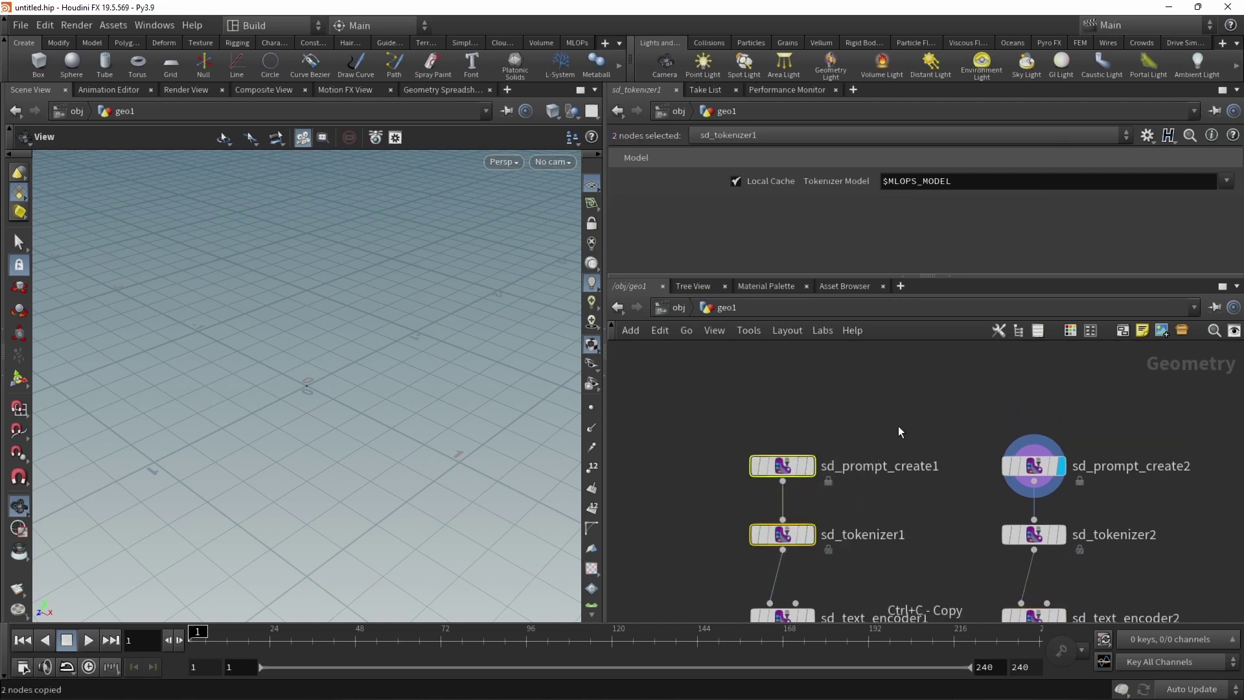
pyautogui.hotkey('ctrl', 'v')
pyautogui.click(907, 472)
pyautogui.click(914, 394)
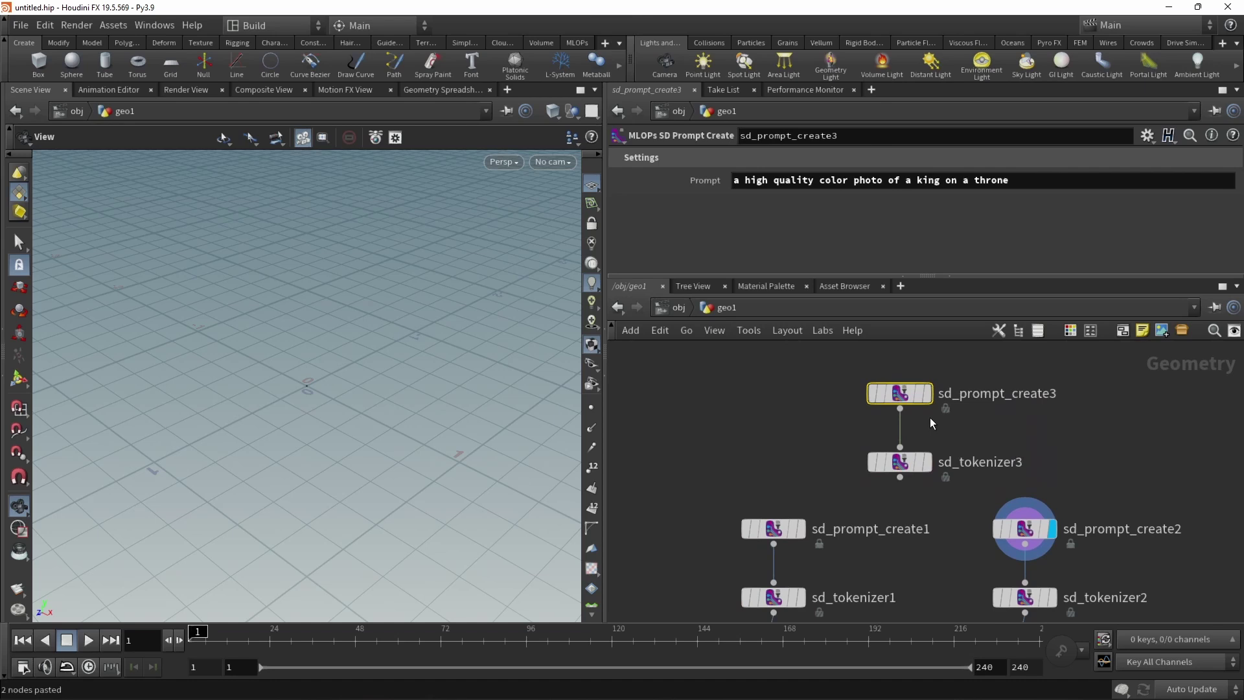
pyautogui.tripleClick(693, 179)
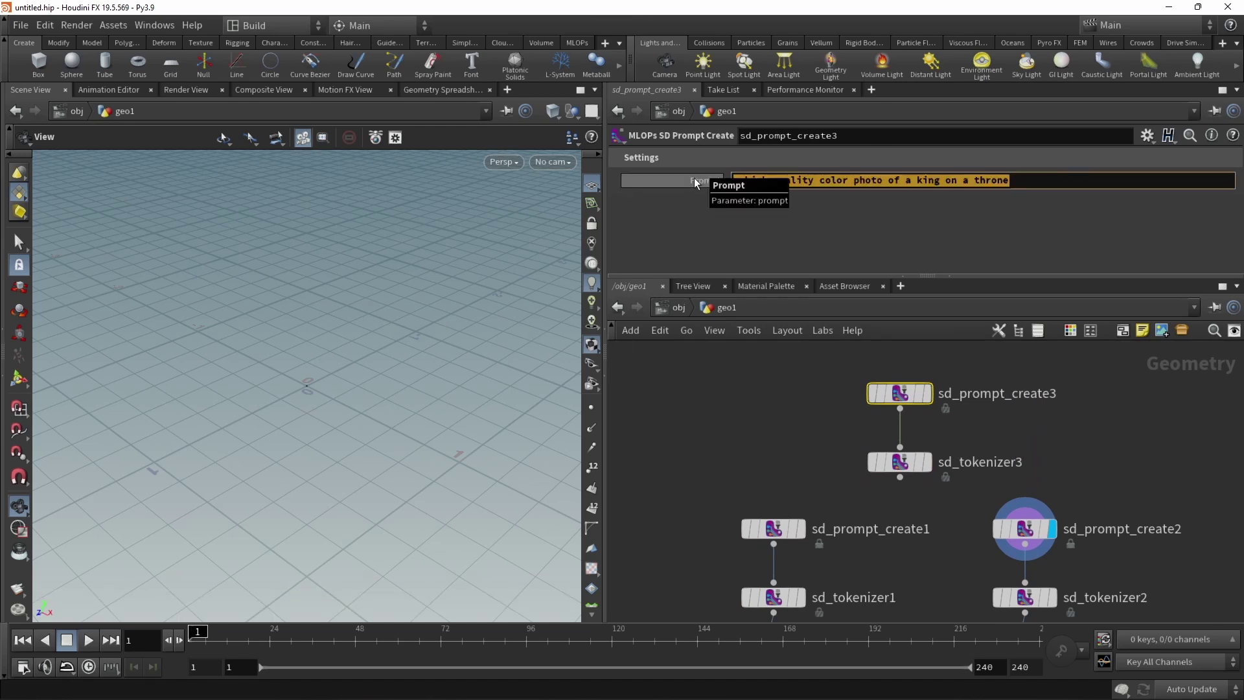
pyautogui.hotkey('ctrl', 'v')
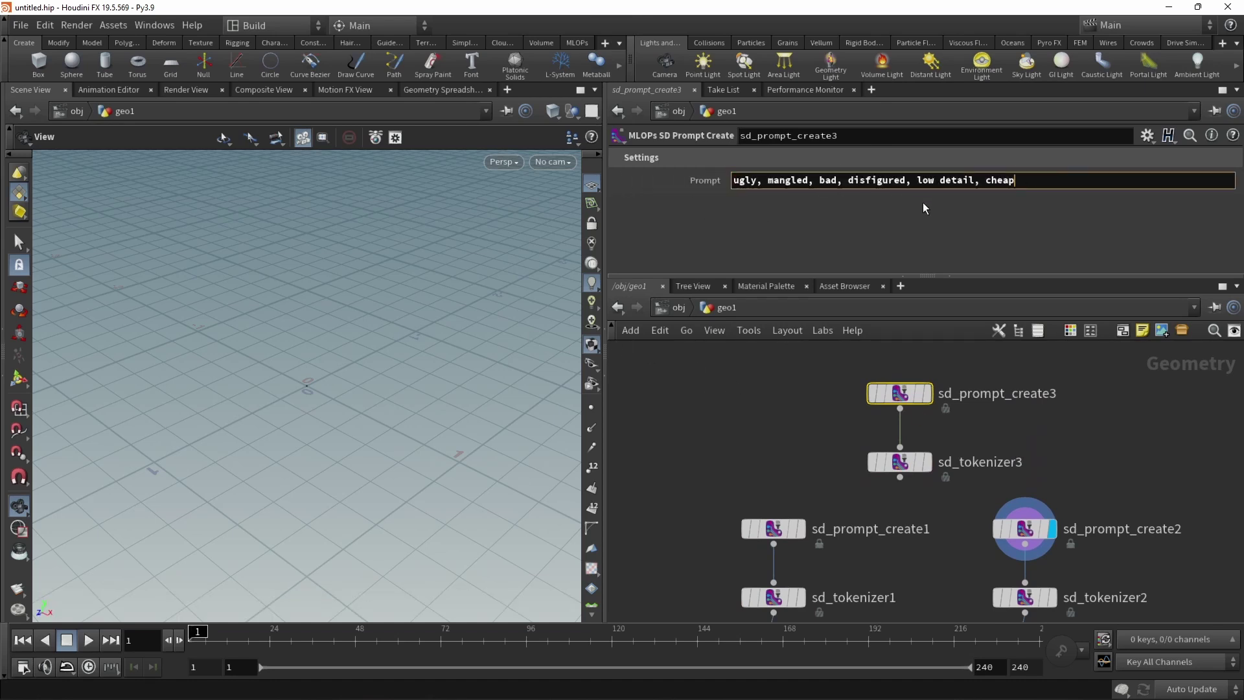
# Step: Wire sd_tokenizer3 into the second inputs of both text encoders
pyautogui.scroll(-3, 938, 370)
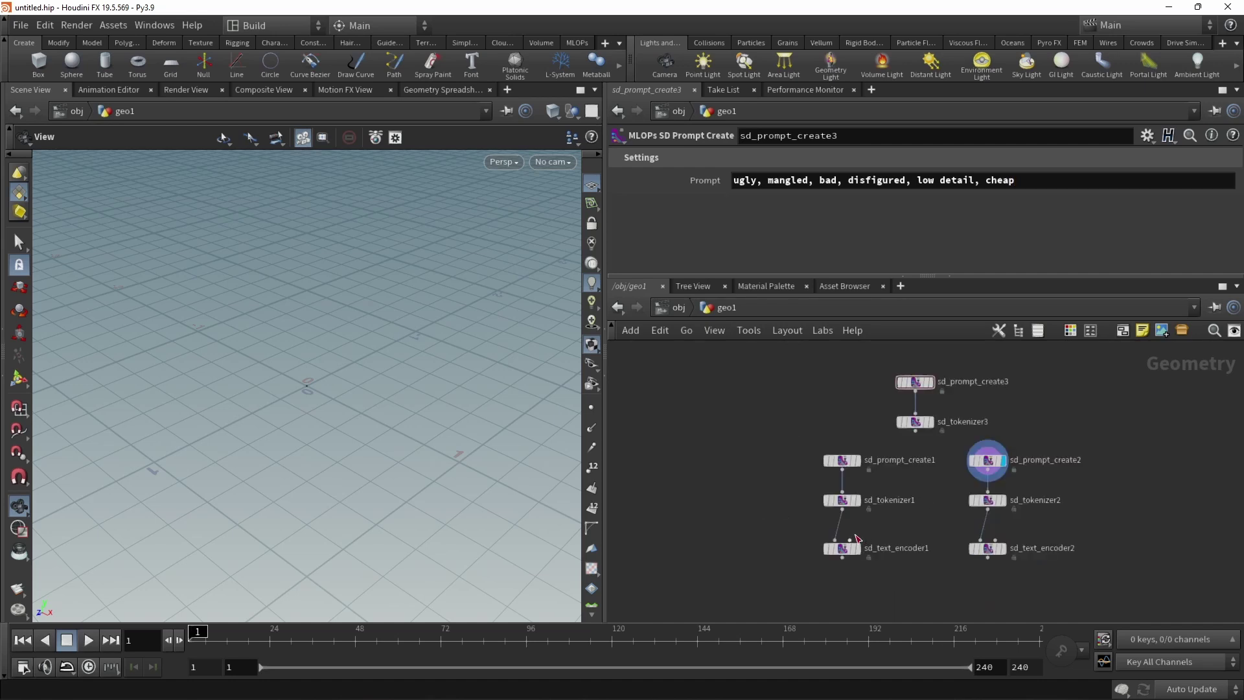
pyautogui.moveTo(849, 540); pyautogui.dragTo(916, 434)
pyautogui.click(916, 435)
pyautogui.click(994, 540)
pyautogui.moveTo(960, 367); pyautogui.dragTo(941, 282, button='middle')
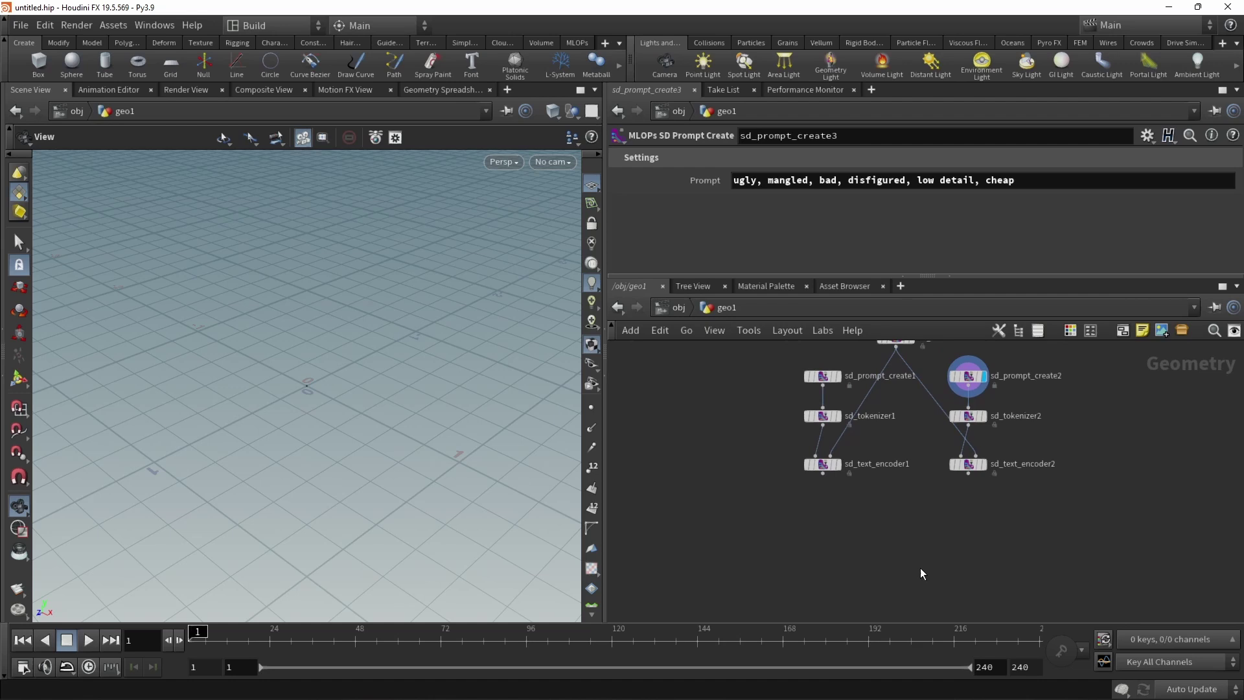
# Step: Add sd_scheduler1 below the text encoders, fed by sd_text_encoder2
pyautogui.press('Tab')
pyautogui.write('sd text')
pyautogui.press('Return')
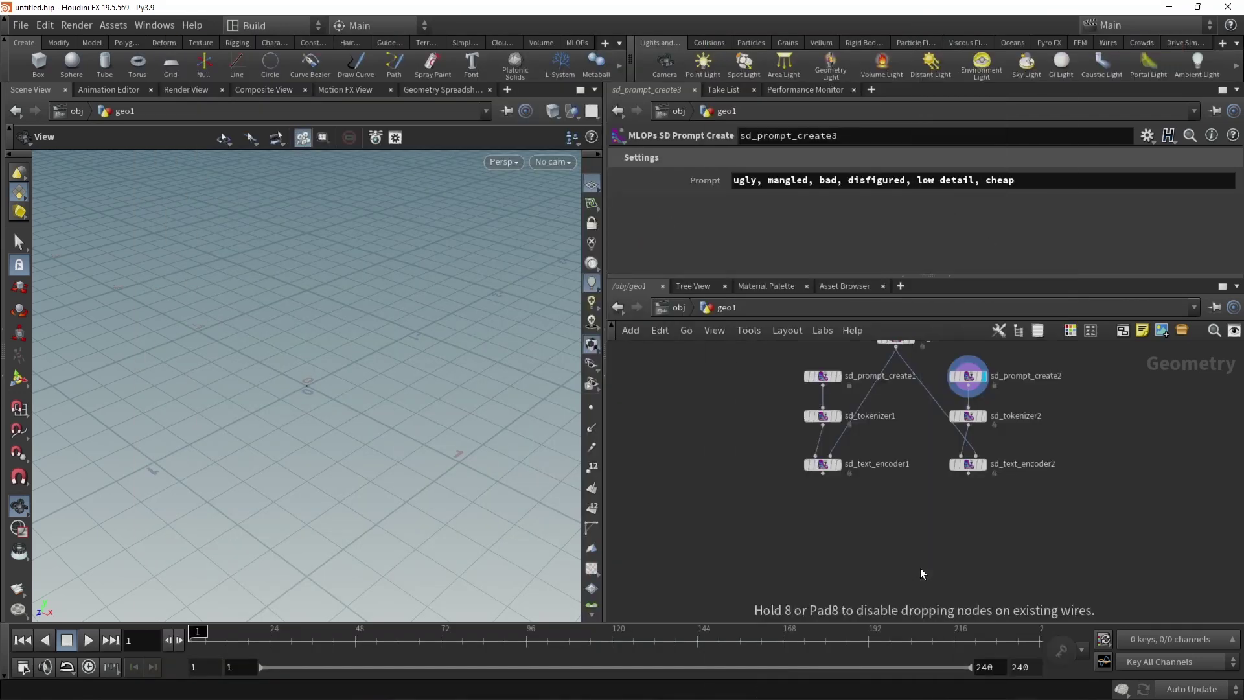
pyautogui.click(920, 567)
pyautogui.moveTo(919, 561); pyautogui.dragTo(990, 555)
pyautogui.click(967, 474)
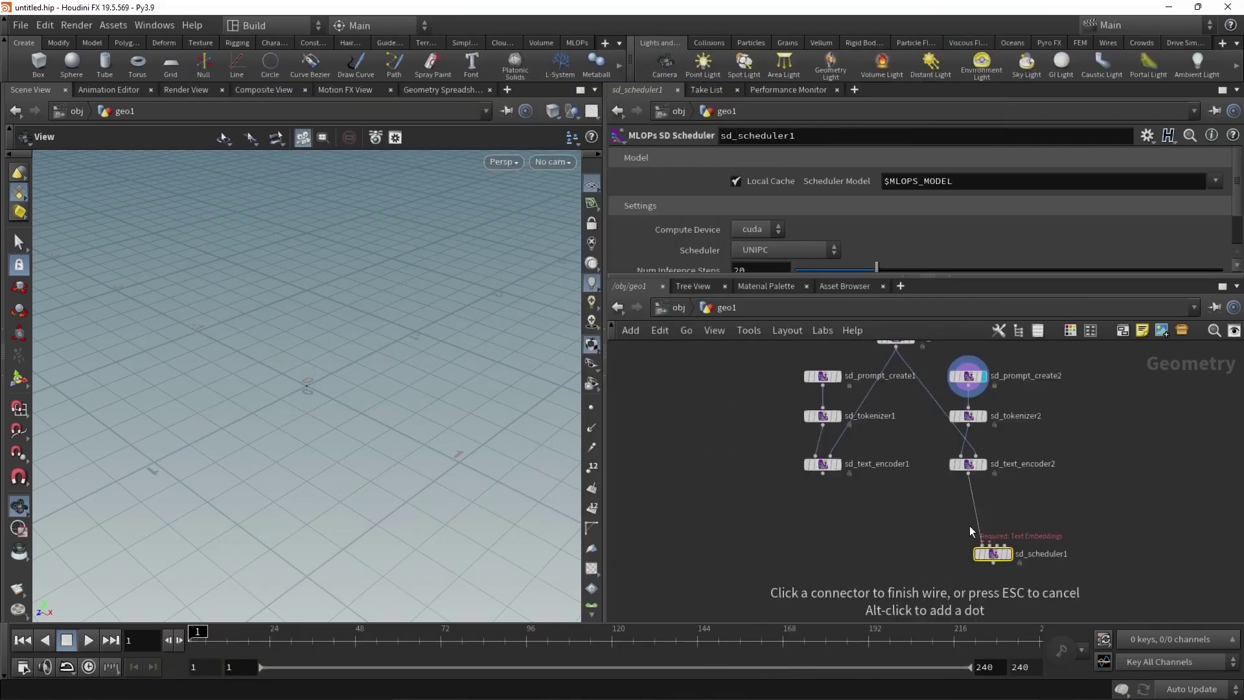
pyautogui.click(981, 546)
# Step: Add an SD Latent Noise Generate node with Seed 123 and wire it into sd_scheduler1
pyautogui.press('Tab')
pyautogui.write('l')
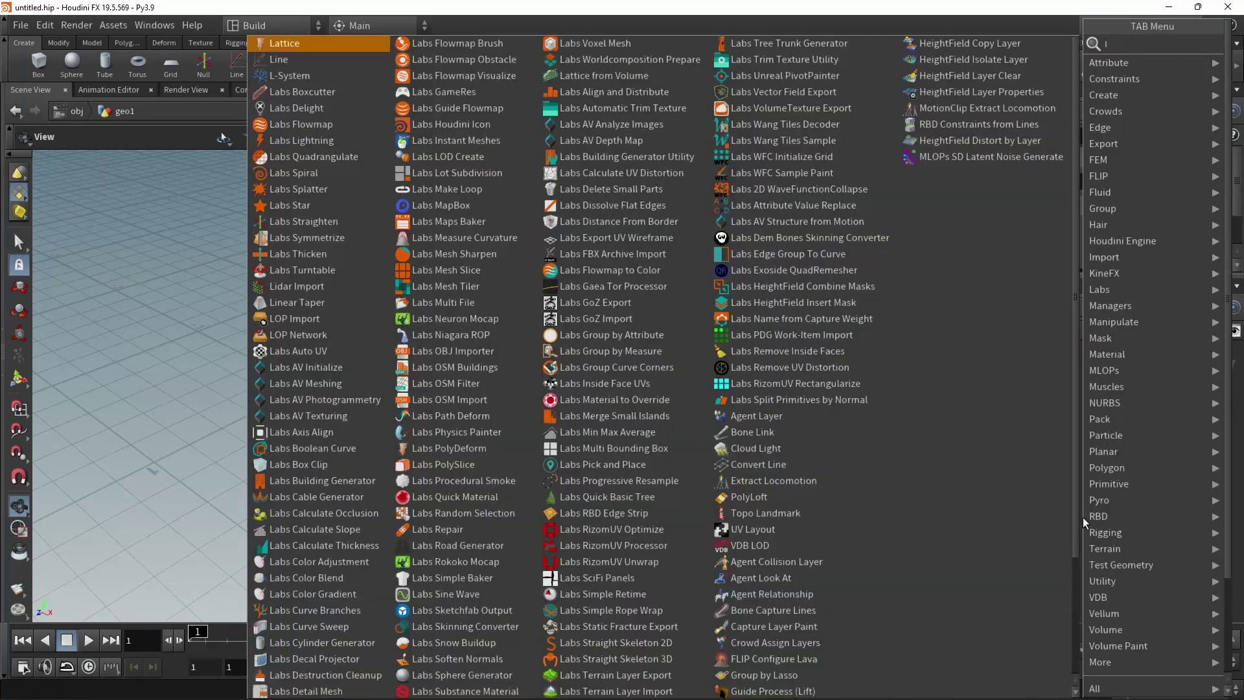
pyautogui.write('ate')
pyautogui.click(1004, 43)
pyautogui.click(1099, 469)
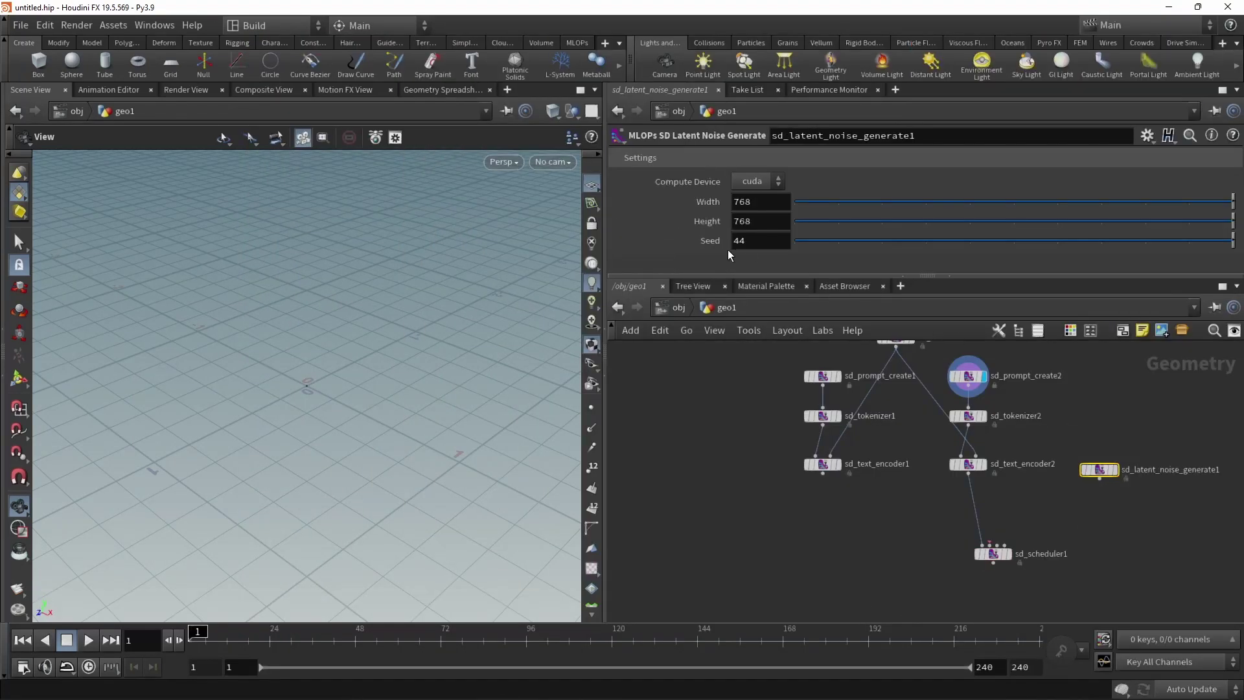
pyautogui.doubleClick(739, 245)
pyautogui.write('123')
pyautogui.click(1100, 478)
pyautogui.click(985, 539)
pyautogui.scroll(3, 1040, 592)
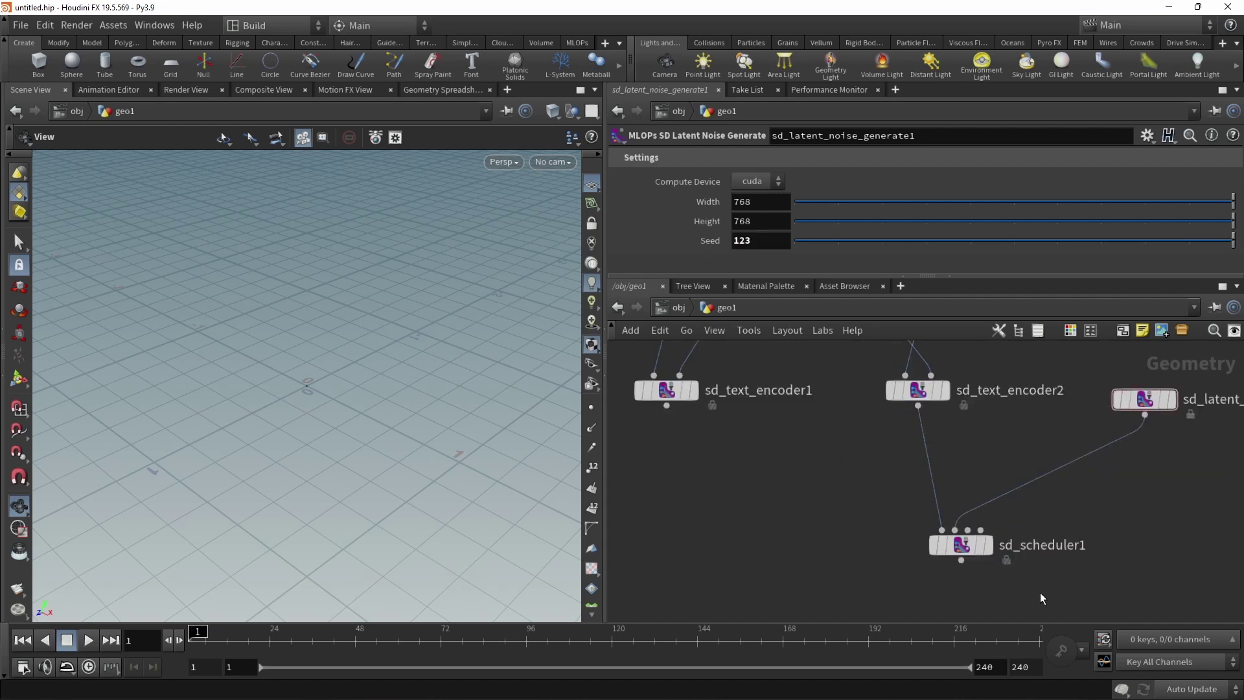
# Step: Chain an SD Solver and an SD Image Decoder below sd_scheduler1
pyautogui.click(959, 515)
pyautogui.press('Tab')
pyautogui.write('solver')
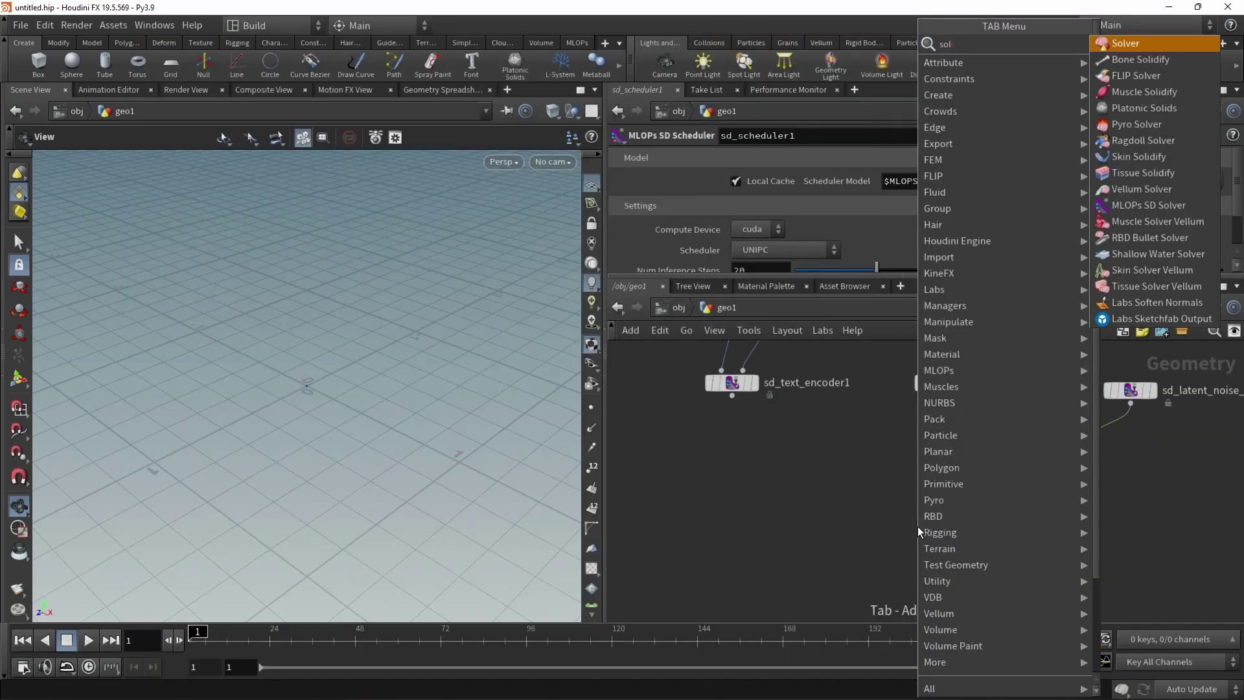
pyautogui.press('Return')
pyautogui.press('Tab')
pyautogui.write('imagede')
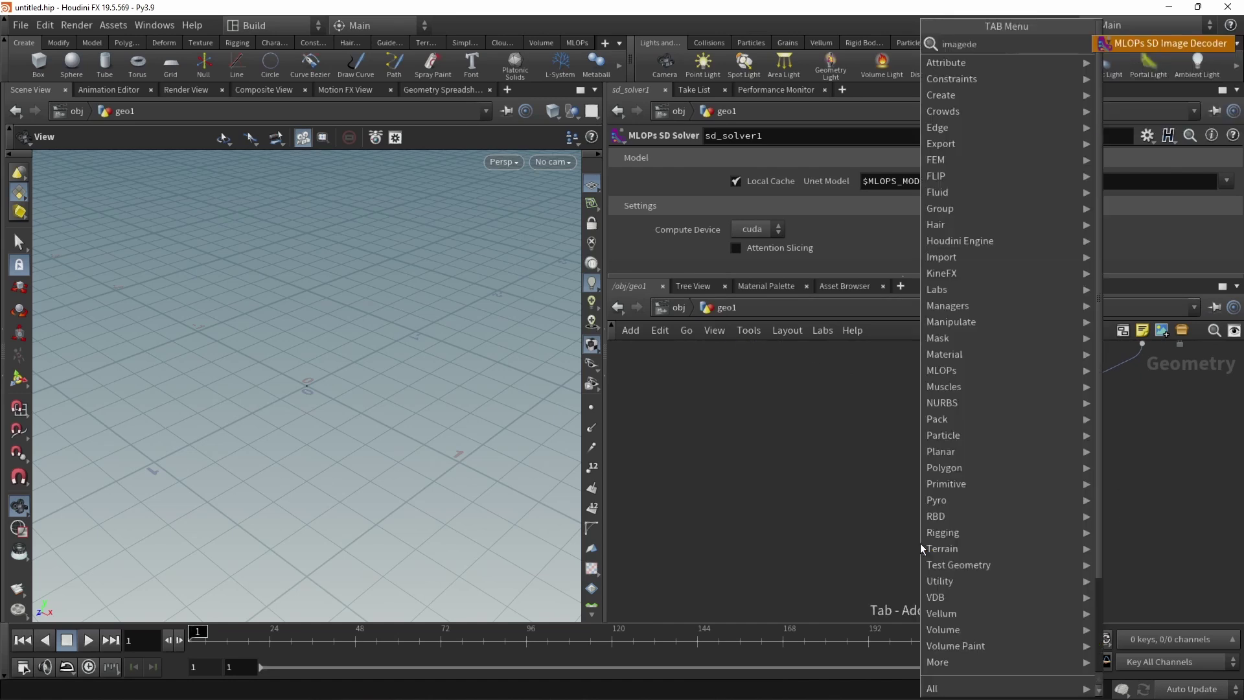
pyautogui.click(1180, 55)
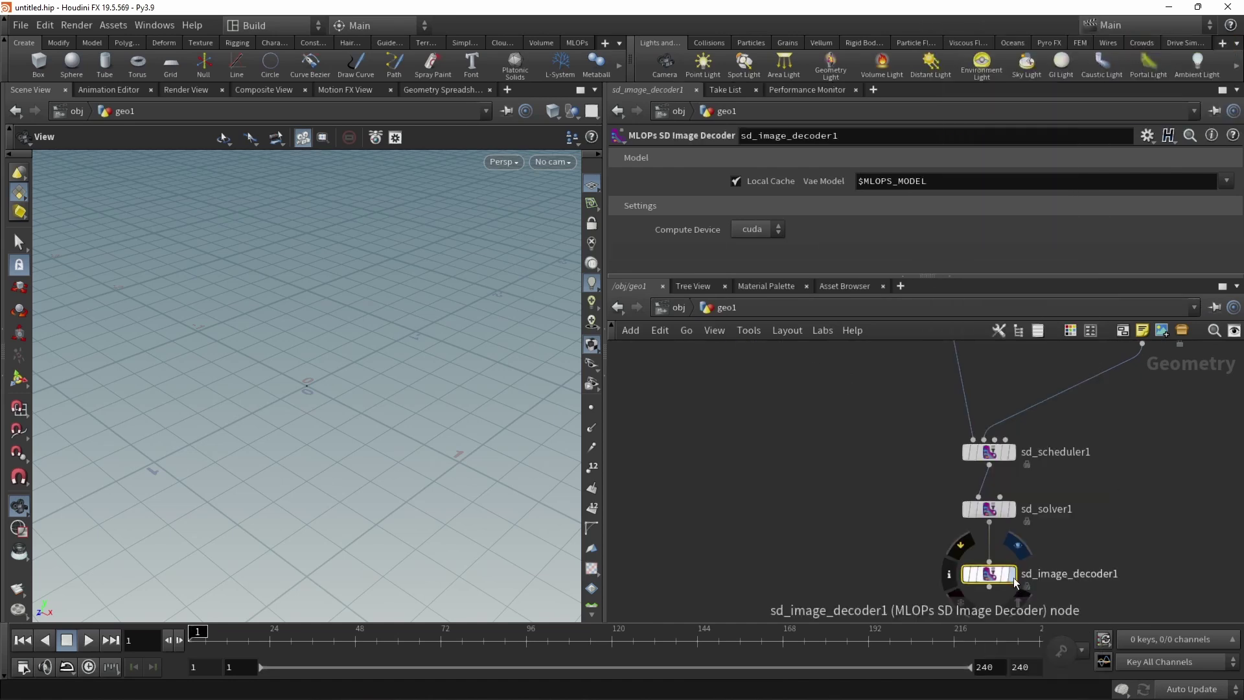
# Step: Show the image decoder's output in the viewport, viewed straight down
pyautogui.moveTo(1013, 575)
pyautogui.press('r')
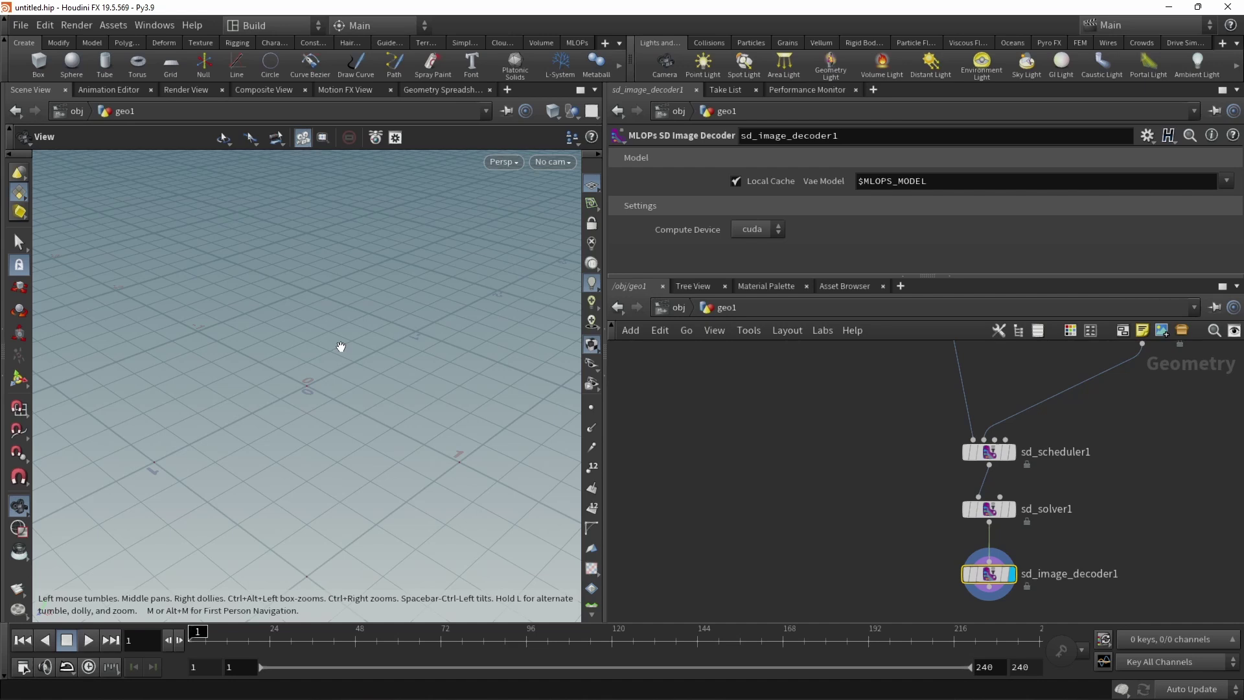
pyautogui.moveTo(340, 396); pyautogui.dragTo(316, 458)
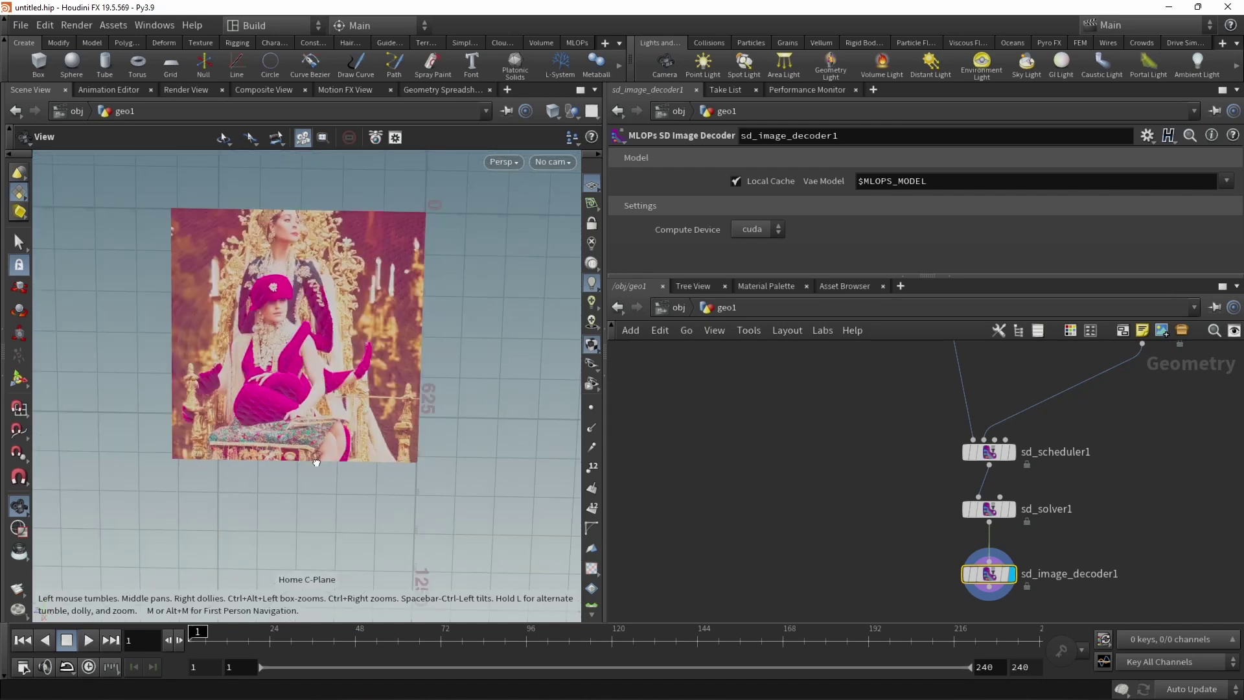
# Step: Set sd_scheduler1's CFG Scale to 9 and Num Inference Steps to 32
pyautogui.click(989, 452)
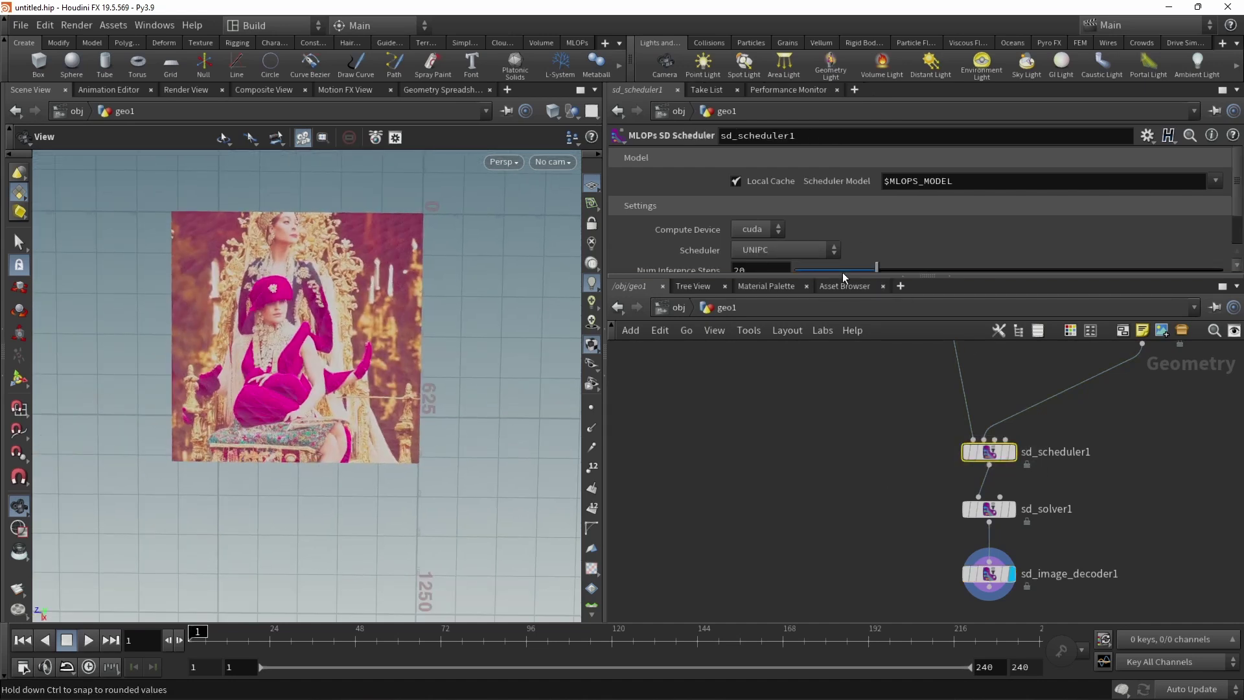
pyautogui.moveTo(842, 274); pyautogui.dragTo(843, 384)
pyautogui.write('9')
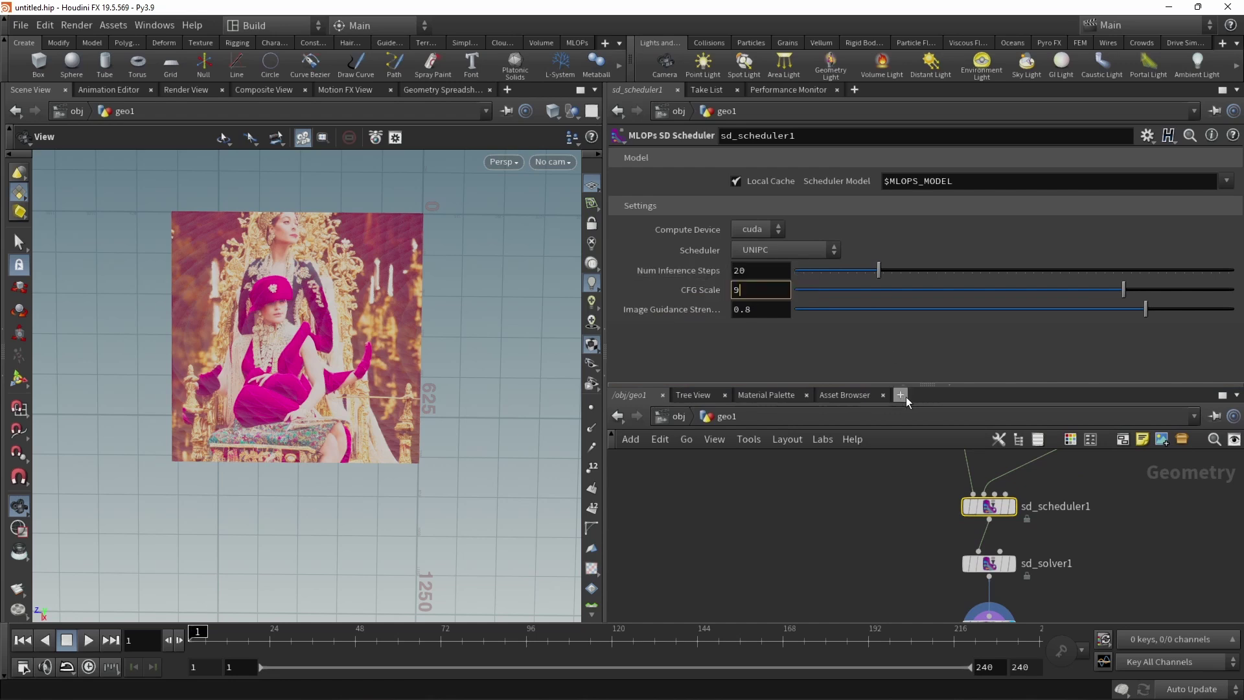
pyautogui.press('Return')
pyautogui.doubleClick(745, 271)
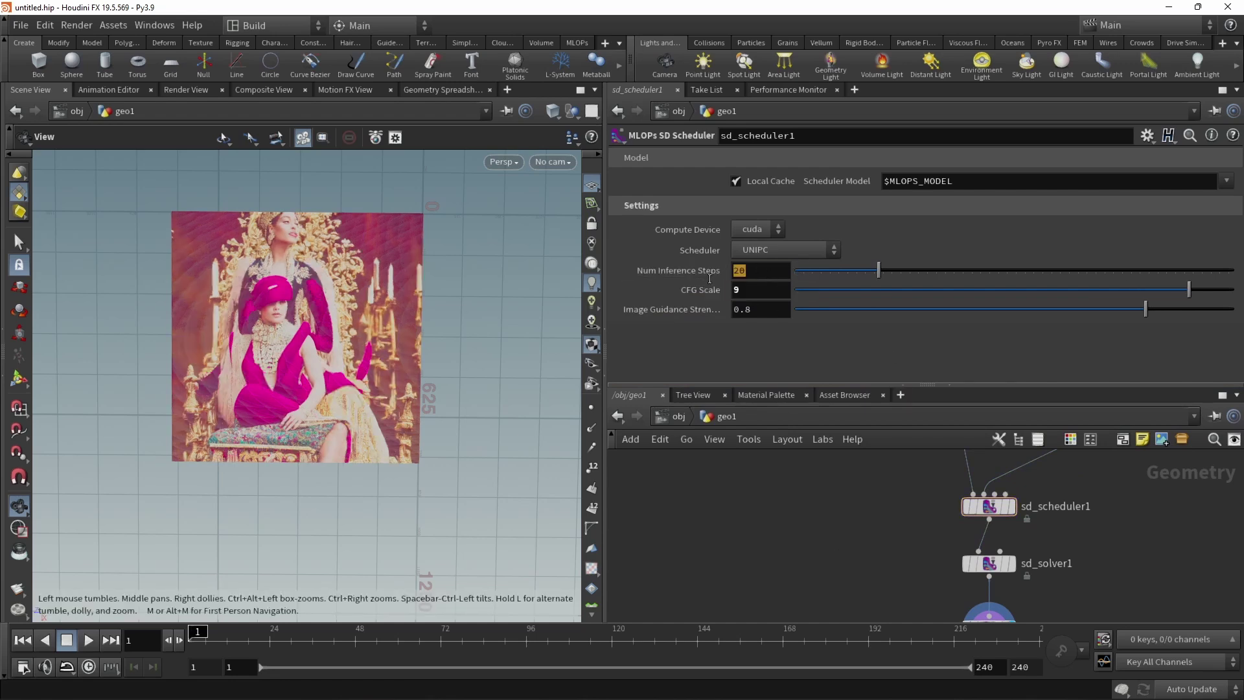
pyautogui.write('32')
pyautogui.press('Return')
pyautogui.scroll(-3, 819, 569)
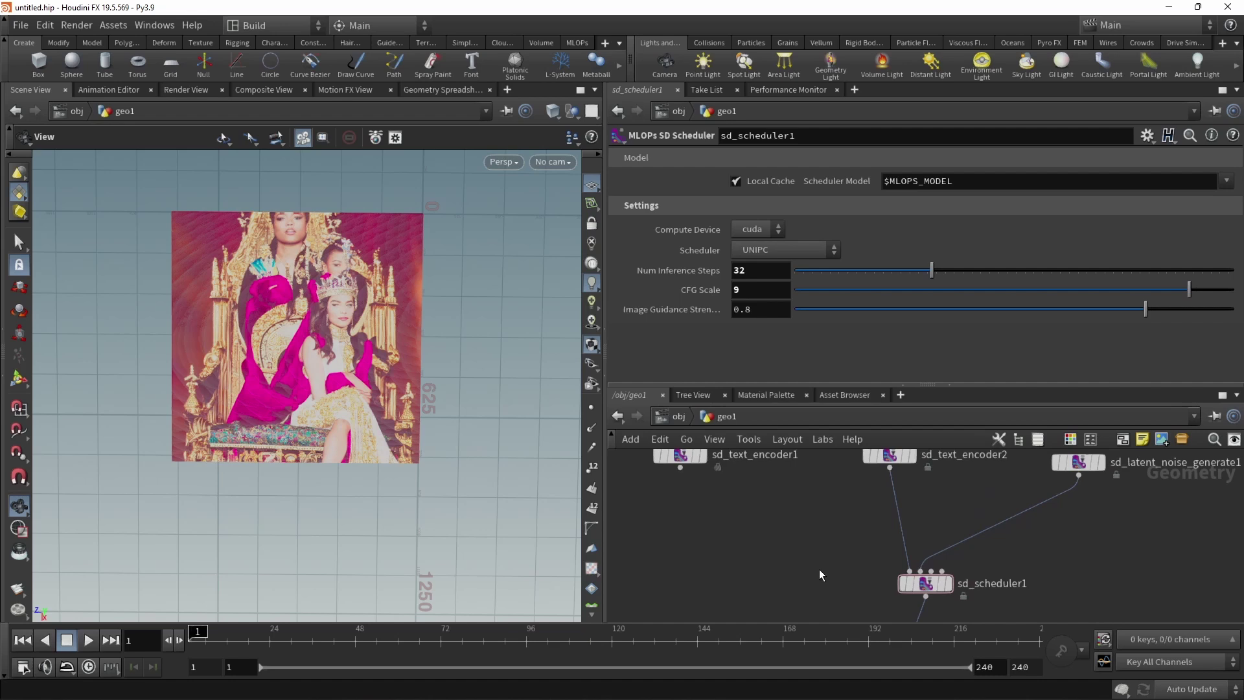
pyautogui.scroll(3, 805, 535)
pyautogui.scroll(3, 719, 544)
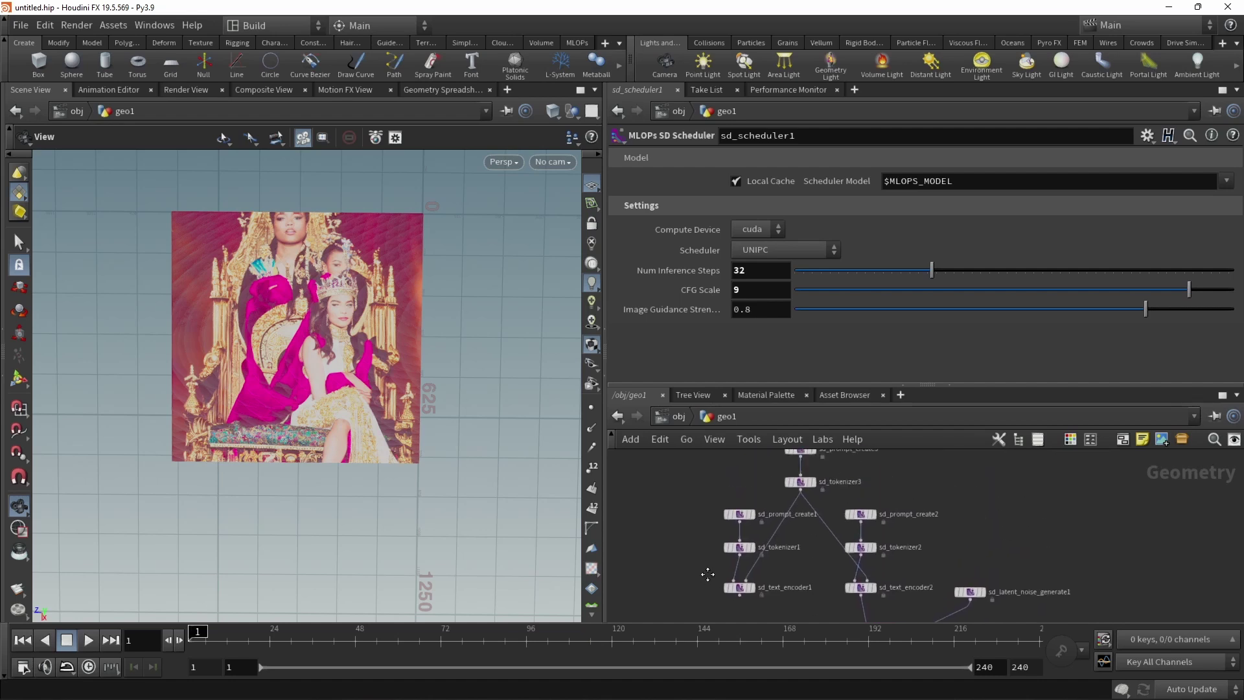
# Step: Switch updates to Manual and set sd_tokenizer3's model to stabilityai/stable-diffusion-2-1
pyautogui.click(833, 523)
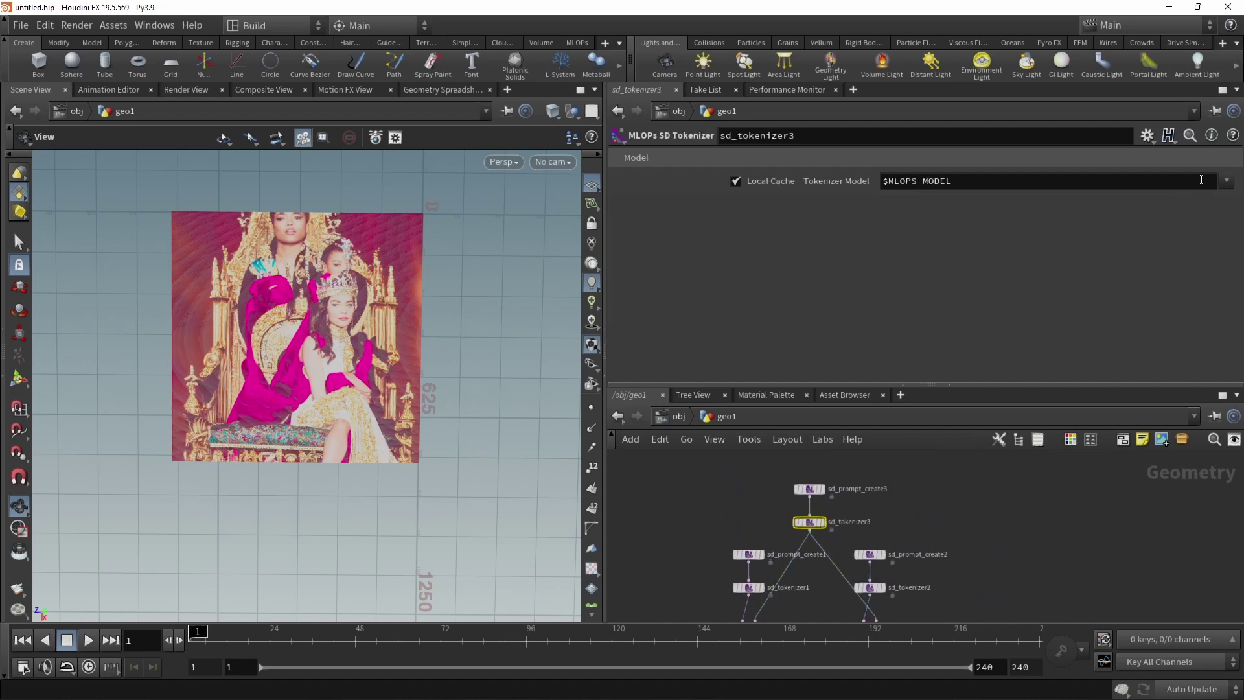
pyautogui.click(1225, 181)
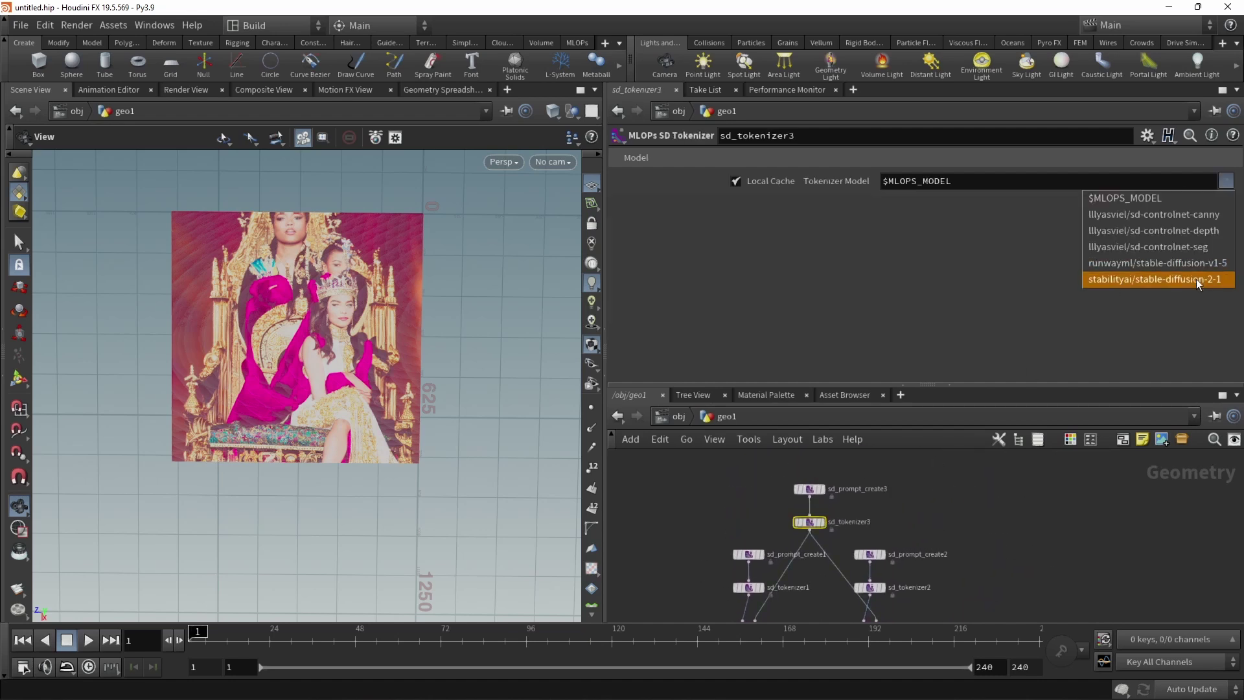
pyautogui.click(1191, 692)
pyautogui.click(1191, 692)
pyautogui.click(1185, 675)
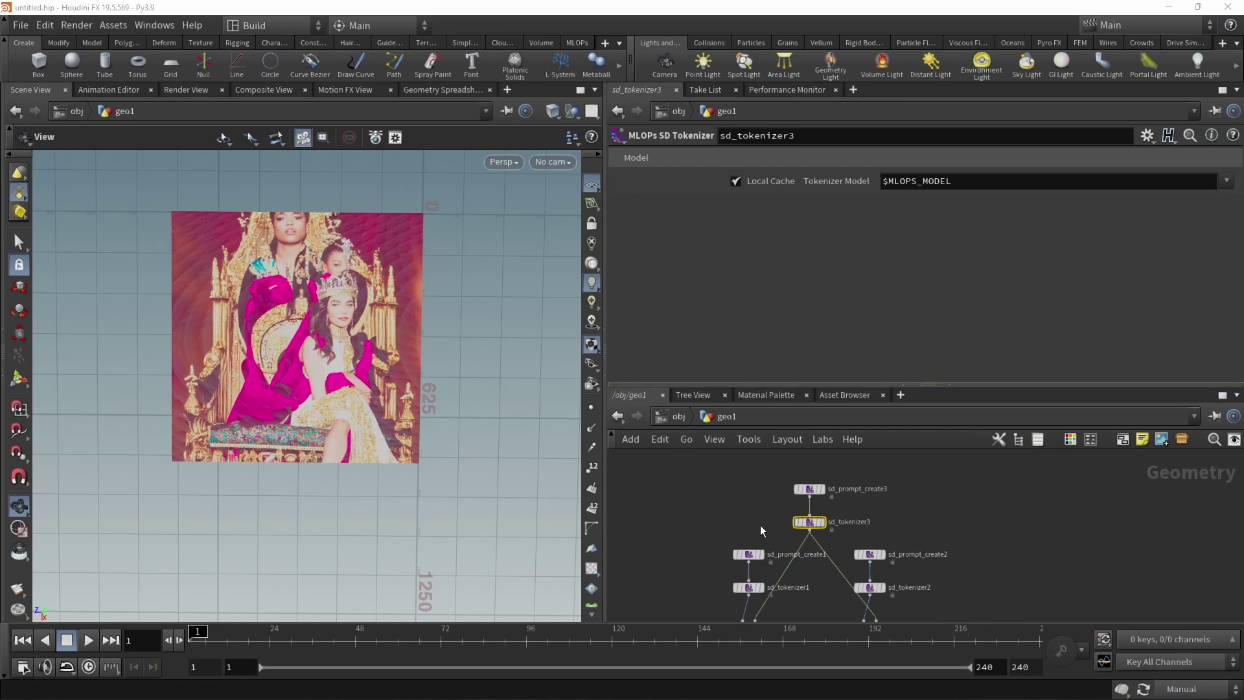
pyautogui.click(1226, 181)
pyautogui.click(1181, 280)
# Step: Set the other two tokenizers, both text encoders and the image decoder to stabilityai/stable-diffusion-2-1
pyautogui.moveTo(665, 602); pyautogui.dragTo(697, 504, button='middle')
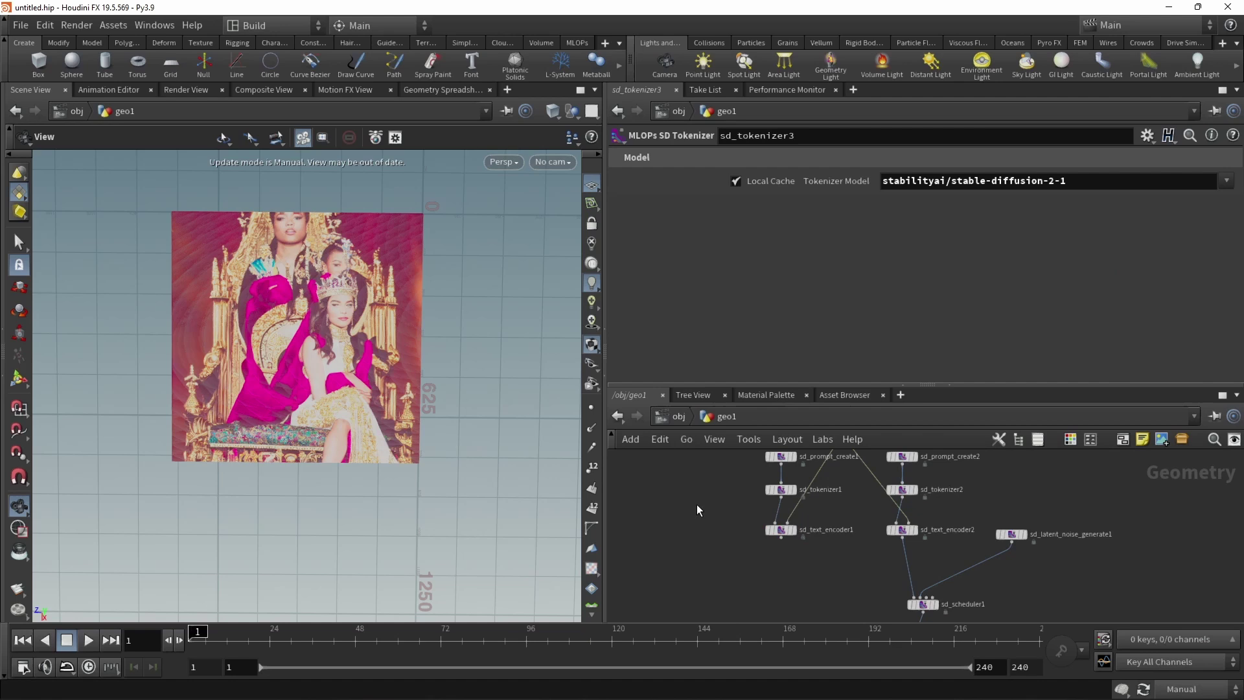
pyautogui.moveTo(697, 504); pyautogui.dragTo(932, 478)
pyautogui.click(1226, 181)
pyautogui.click(1182, 280)
pyautogui.moveTo(697, 550); pyautogui.dragTo(927, 522)
pyautogui.click(1226, 181)
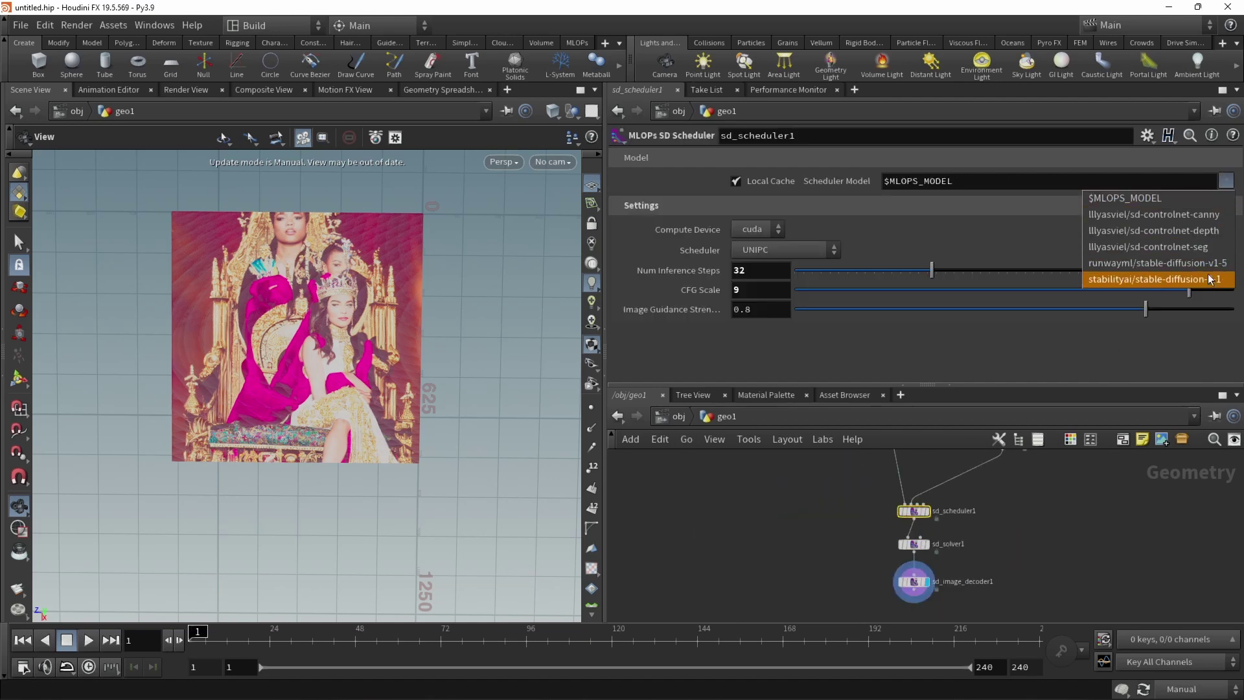
pyautogui.click(1182, 280)
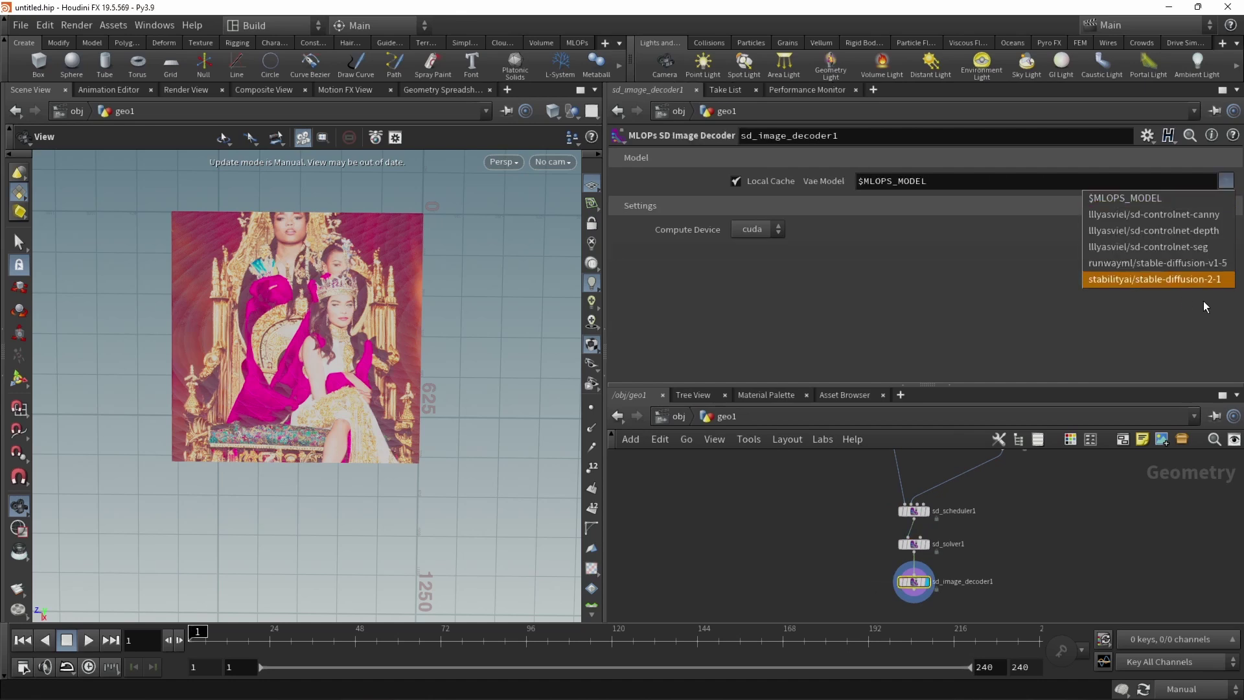
pyautogui.click(1207, 281)
pyautogui.click(1181, 688)
# Step: Return to Auto Update, wire sd_text_encoder1 into sd_scheduler1, and save the scene
pyautogui.click(1188, 640)
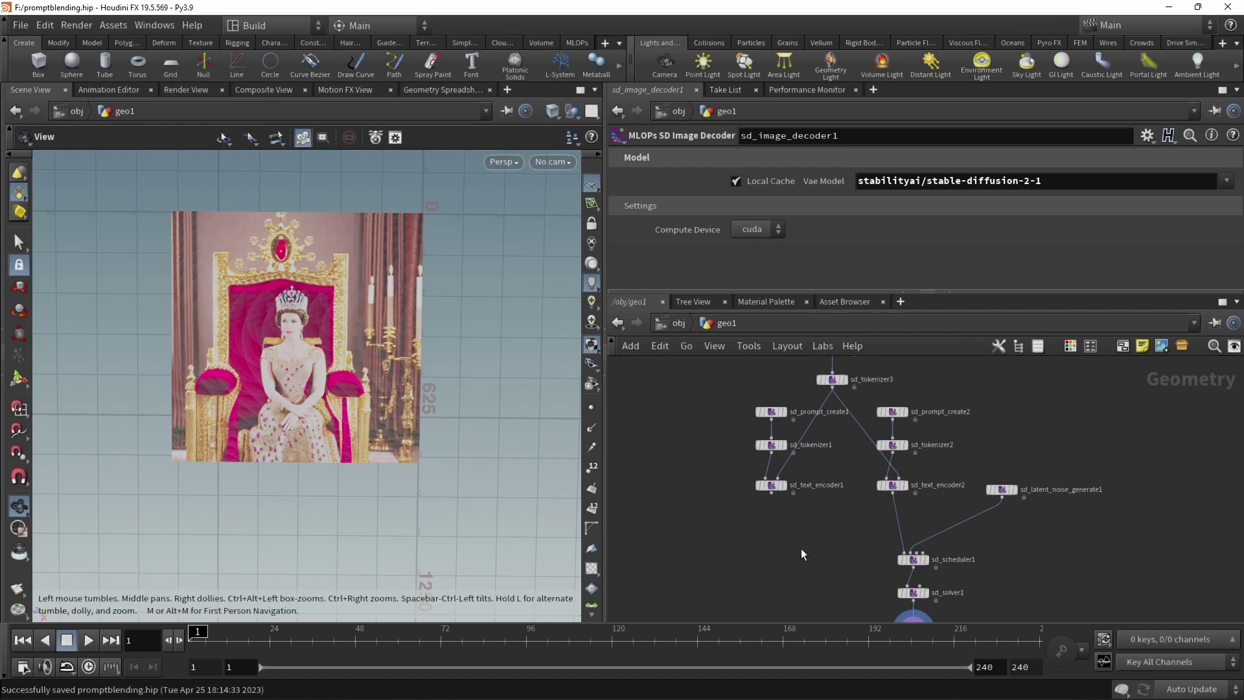
pyautogui.click(771, 492)
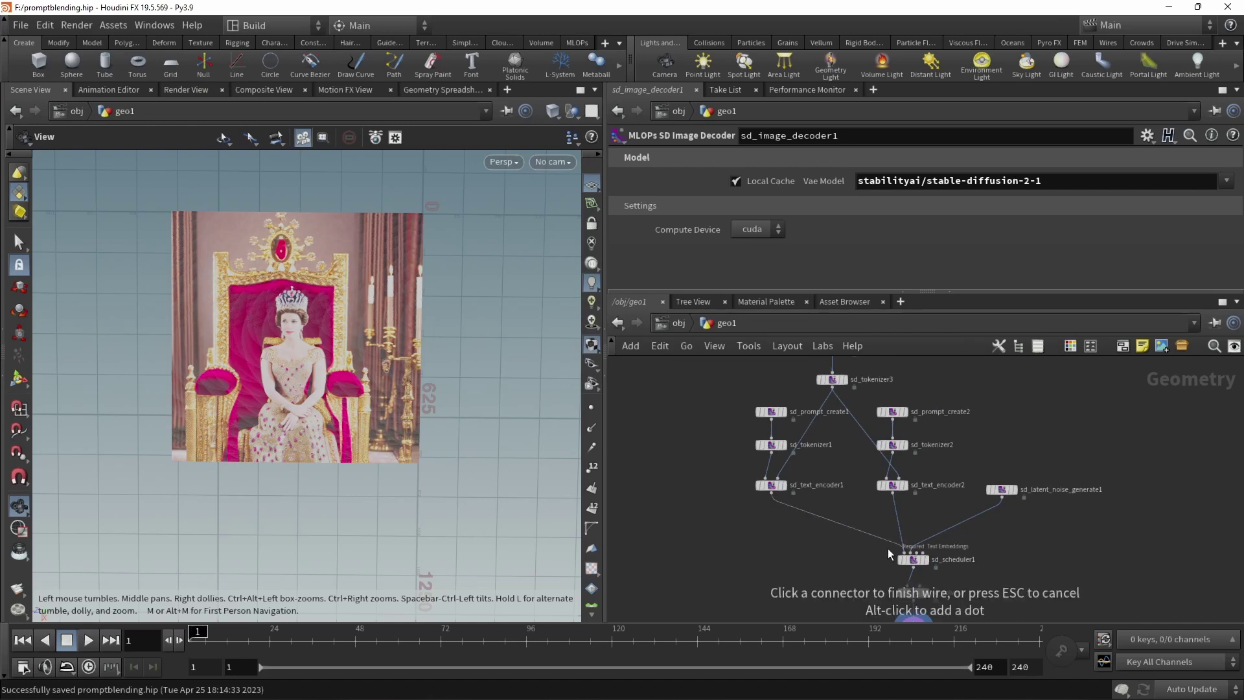
pyautogui.click(904, 551)
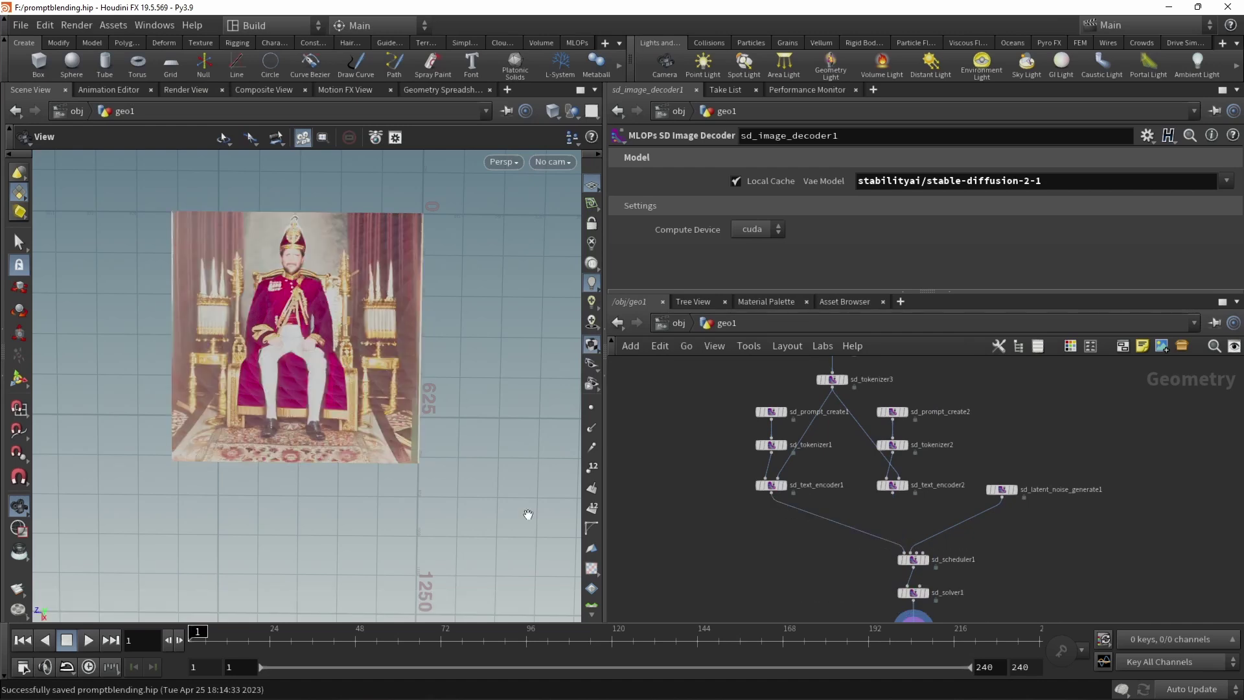
pyautogui.hotkey('ctrl', 's')
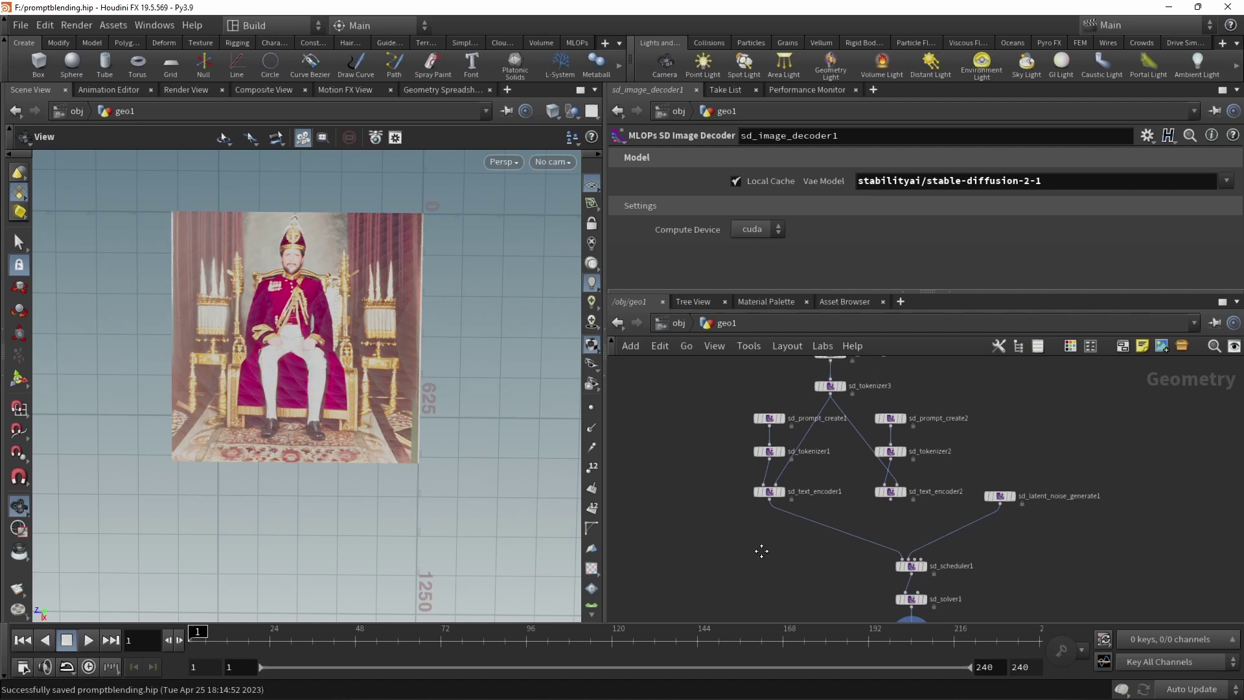
# Step: Inspect sd_text_encoder1's node info to check its model and device
pyautogui.moveTo(758, 549); pyautogui.dragTo(736, 561, button='middle')
pyautogui.click(771, 504)
pyautogui.click(748, 504)
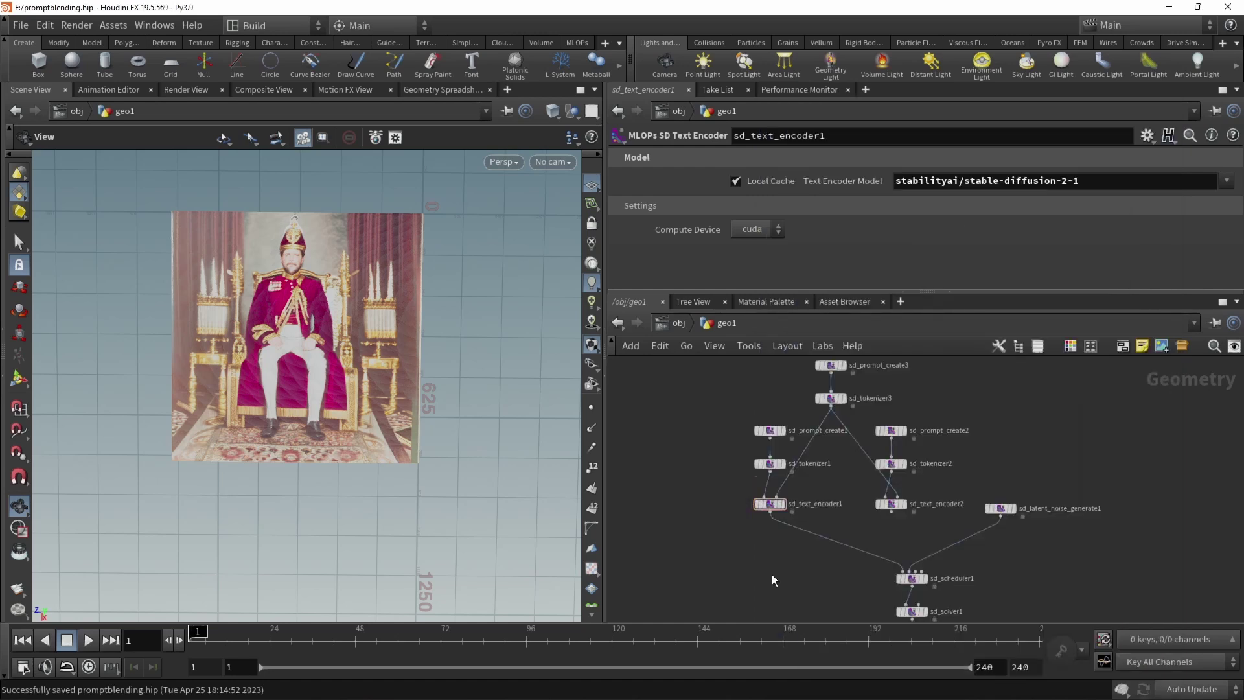
# Step: Insert pointwrangle1 under sd_text_encoder1, with sd_text_encoder2 wired into its second input, and enlarge the VEXpression field
pyautogui.moveTo(772, 574); pyautogui.dragTo(773, 549, button='middle')
pyautogui.press('Tab')
pyautogui.write('pointwr')
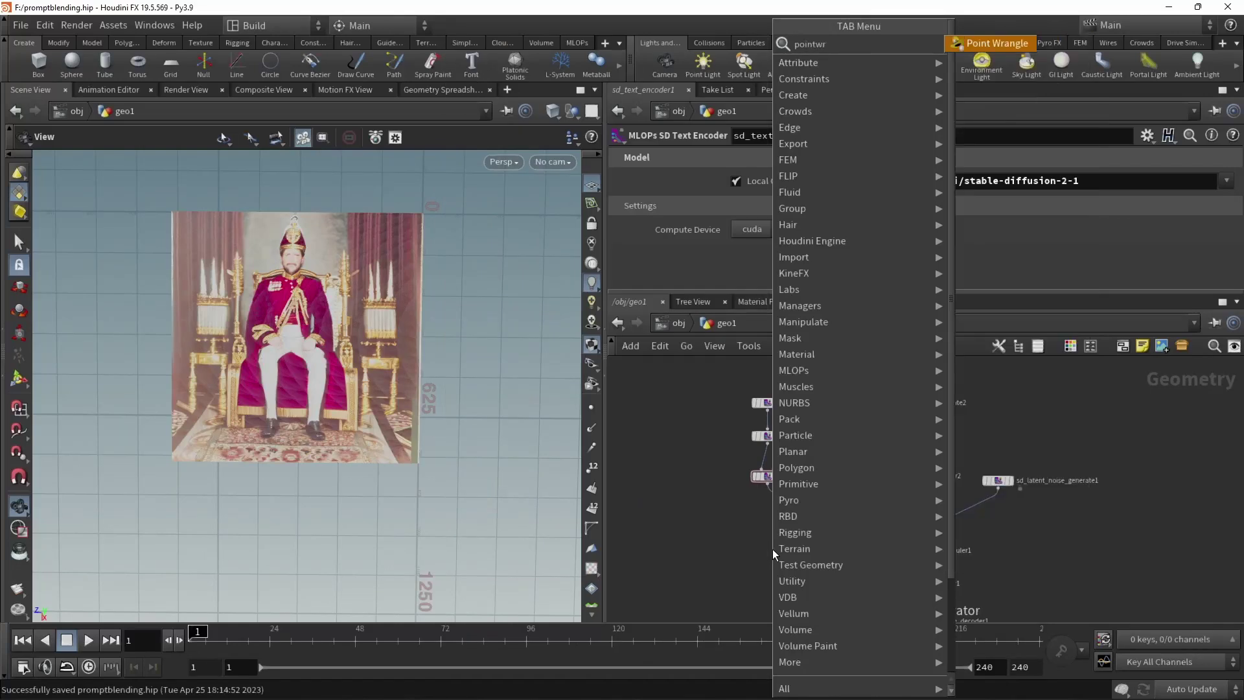
pyautogui.press('Return')
pyautogui.click(822, 513)
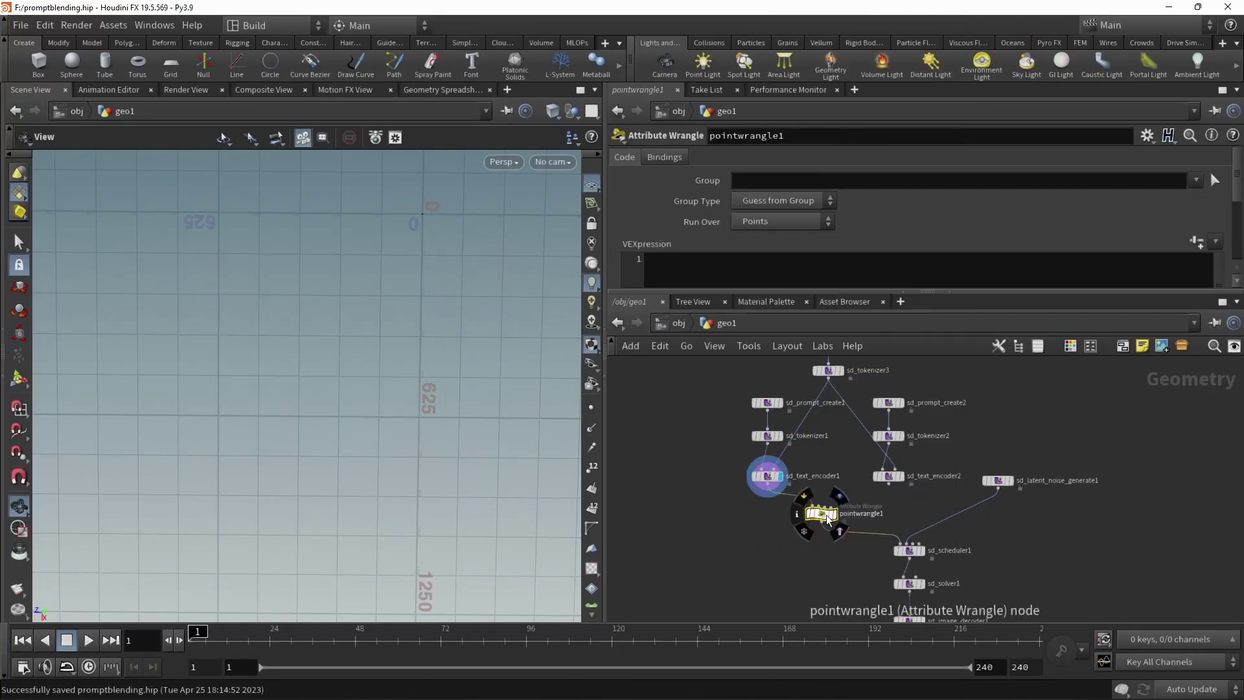
pyautogui.scroll(3, 811, 547)
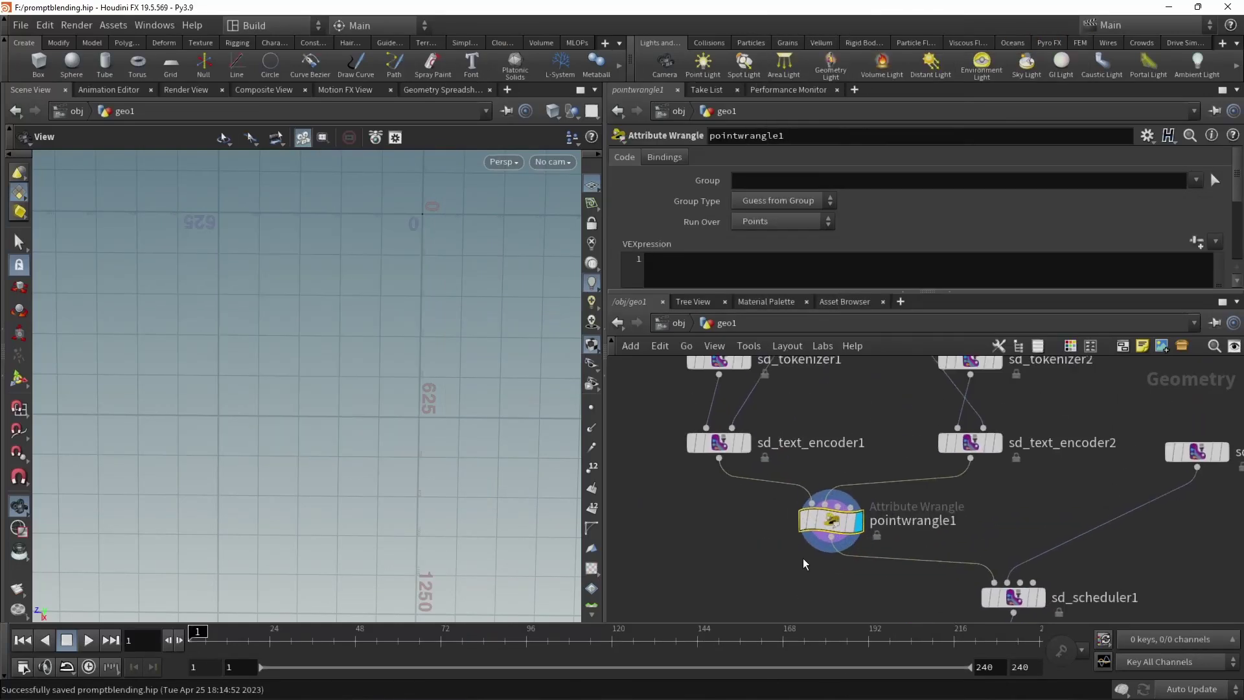
pyautogui.moveTo(832, 492); pyautogui.dragTo(970, 457)
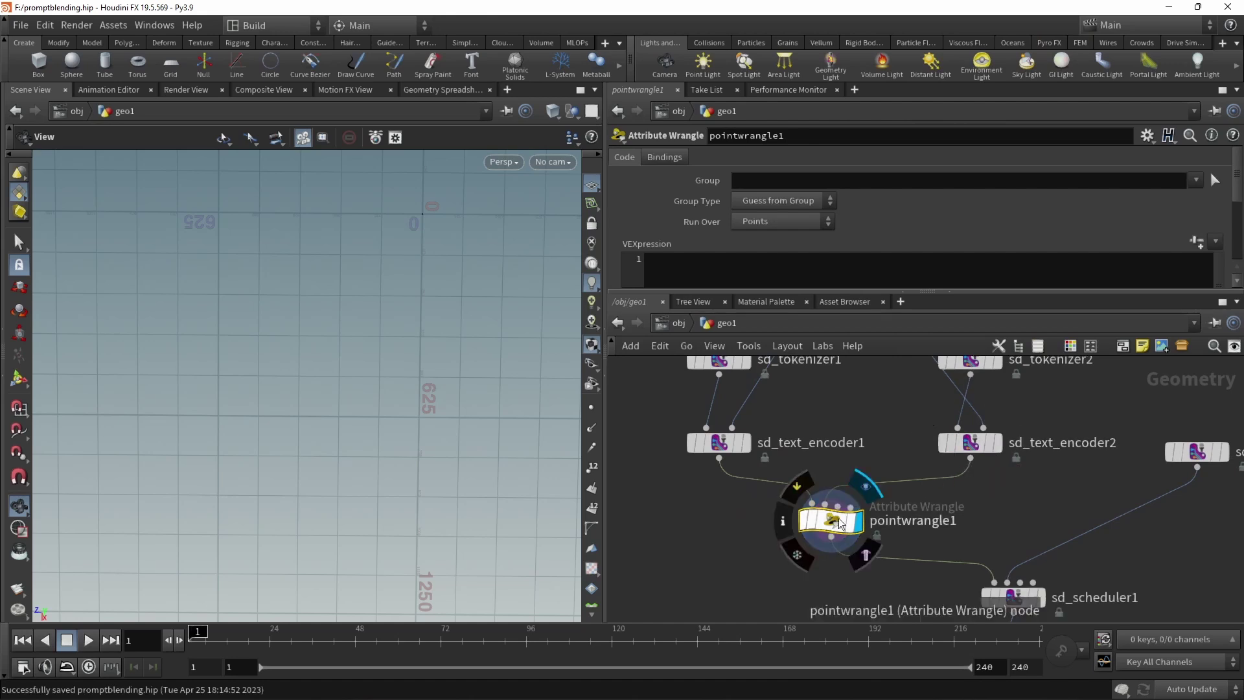
pyautogui.moveTo(871, 289); pyautogui.dragTo(871, 442)
pyautogui.moveTo(957, 593); pyautogui.dragTo(1041, 574, button='middle')
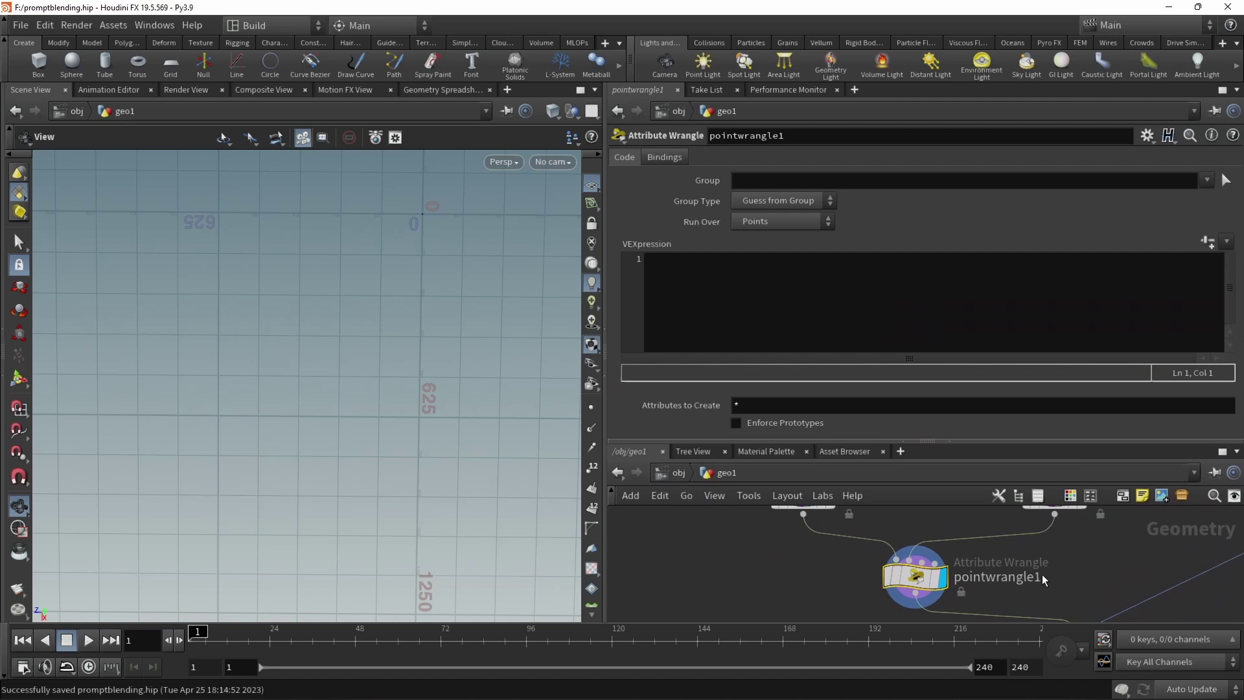
pyautogui.scroll(-2, 786, 570)
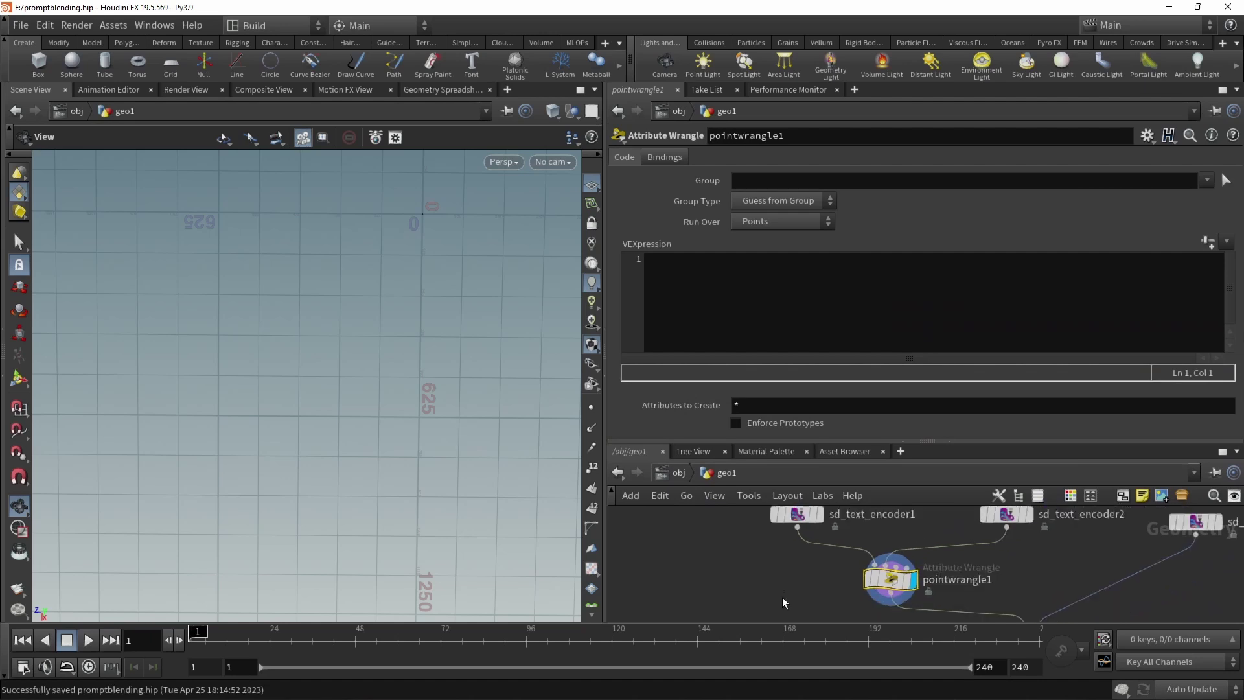
pyautogui.click(776, 333)
pyautogui.write('float ')
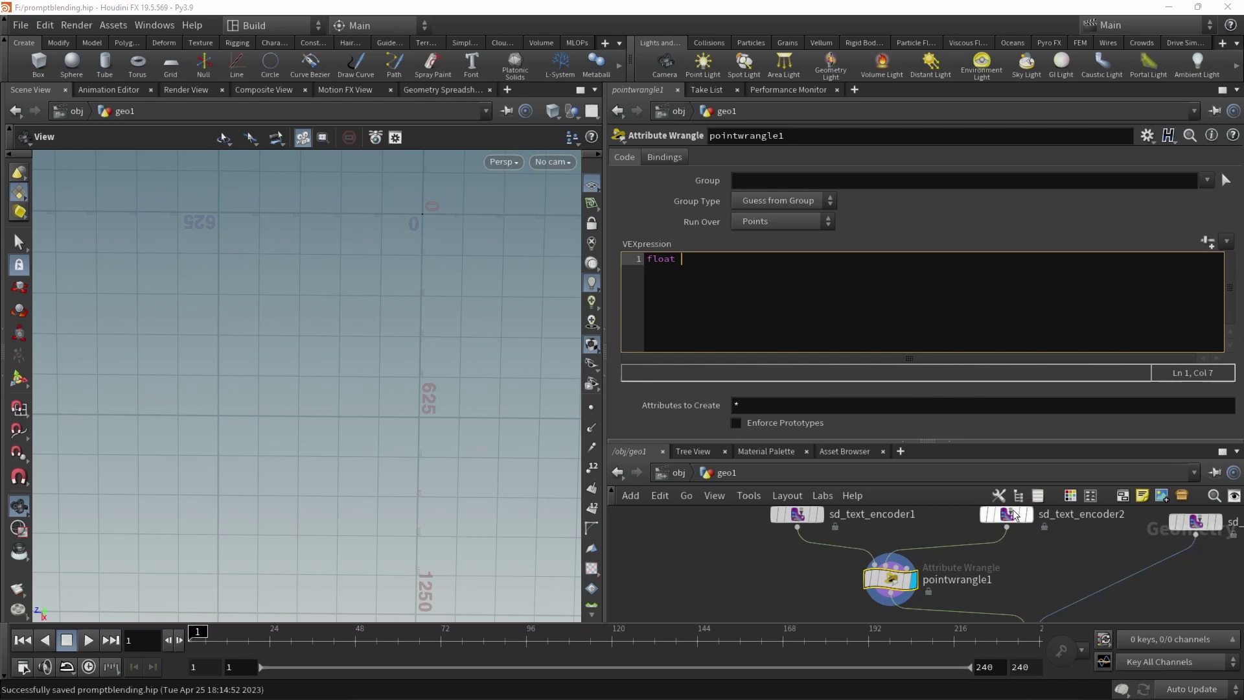
pyautogui.write('uncon')
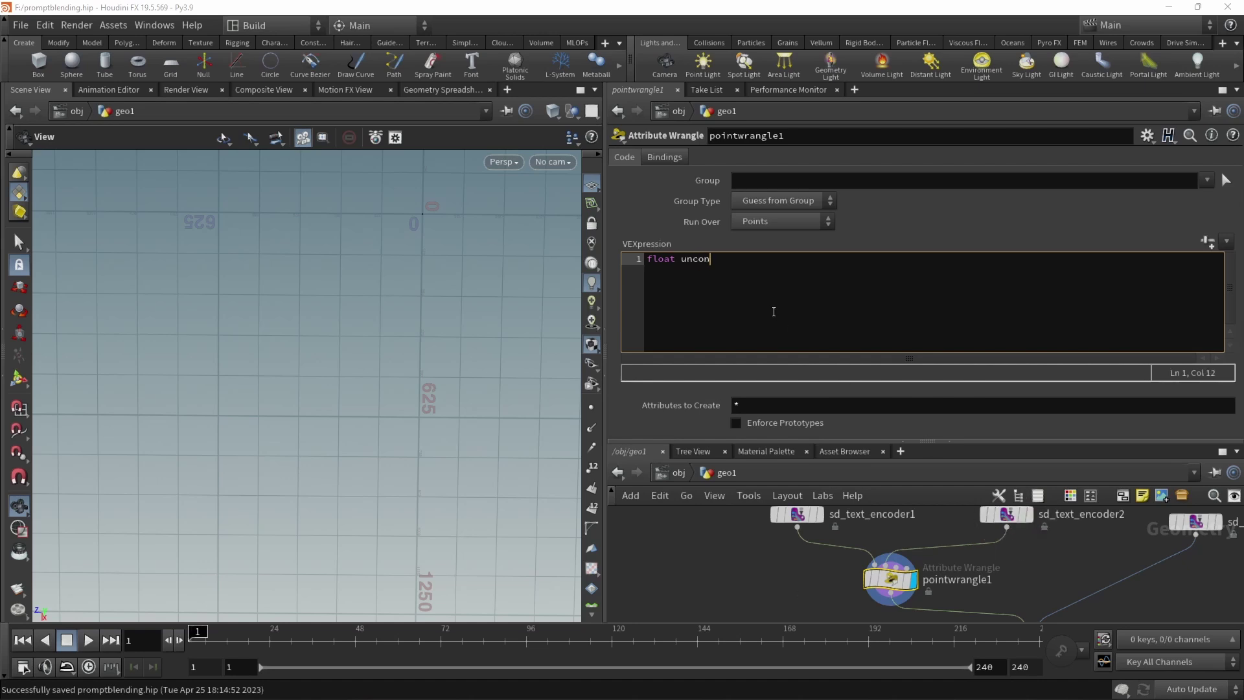
pyautogui.write('d = point')
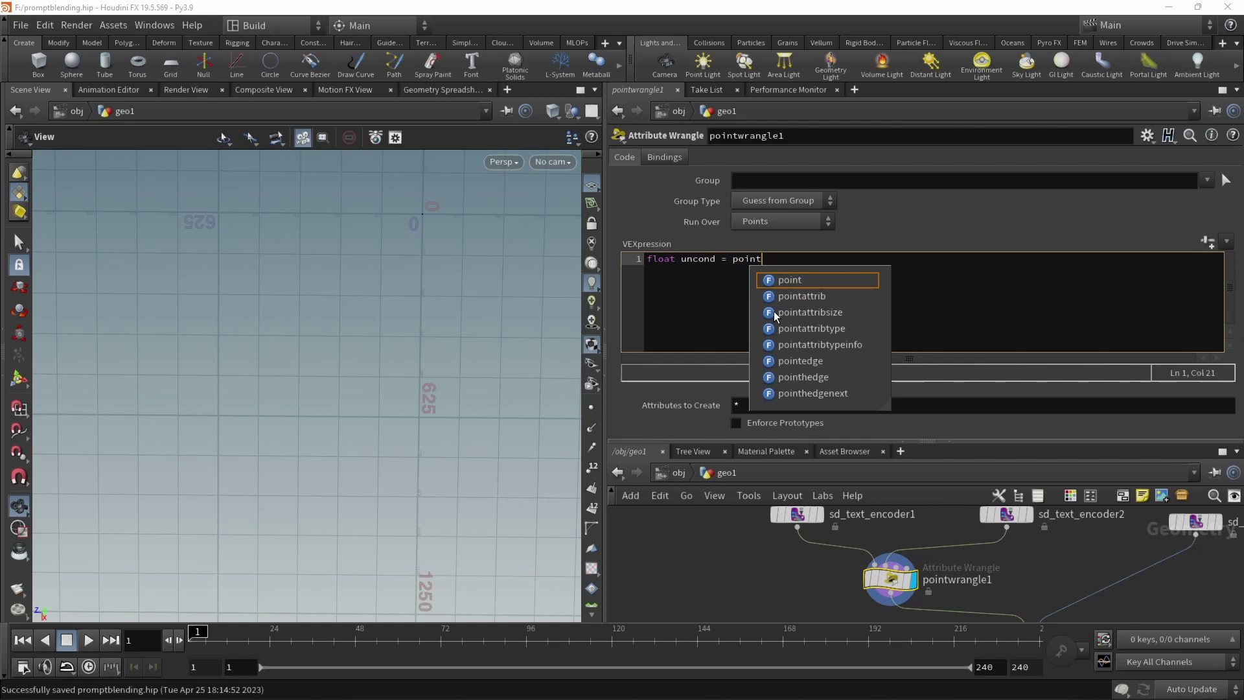
pyautogui.write('(1, "unconditional')
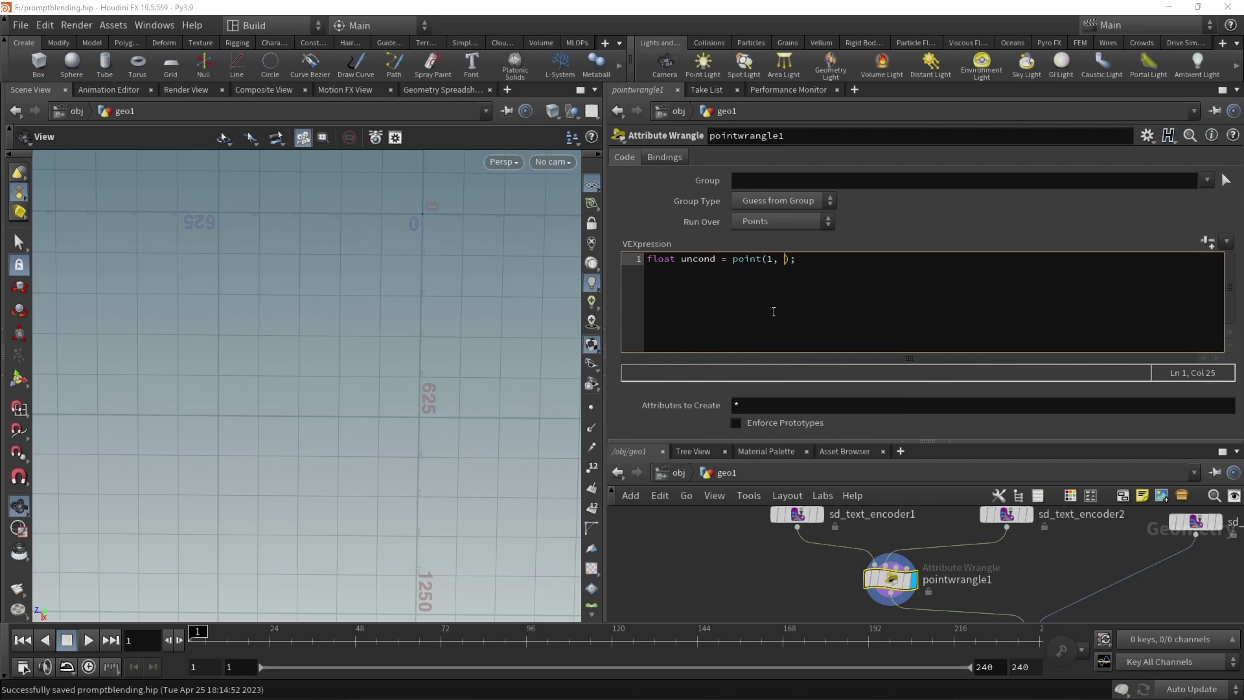
pyautogui.write('_embedding", @ptnum')
pyautogui.middleClick(1008, 520)
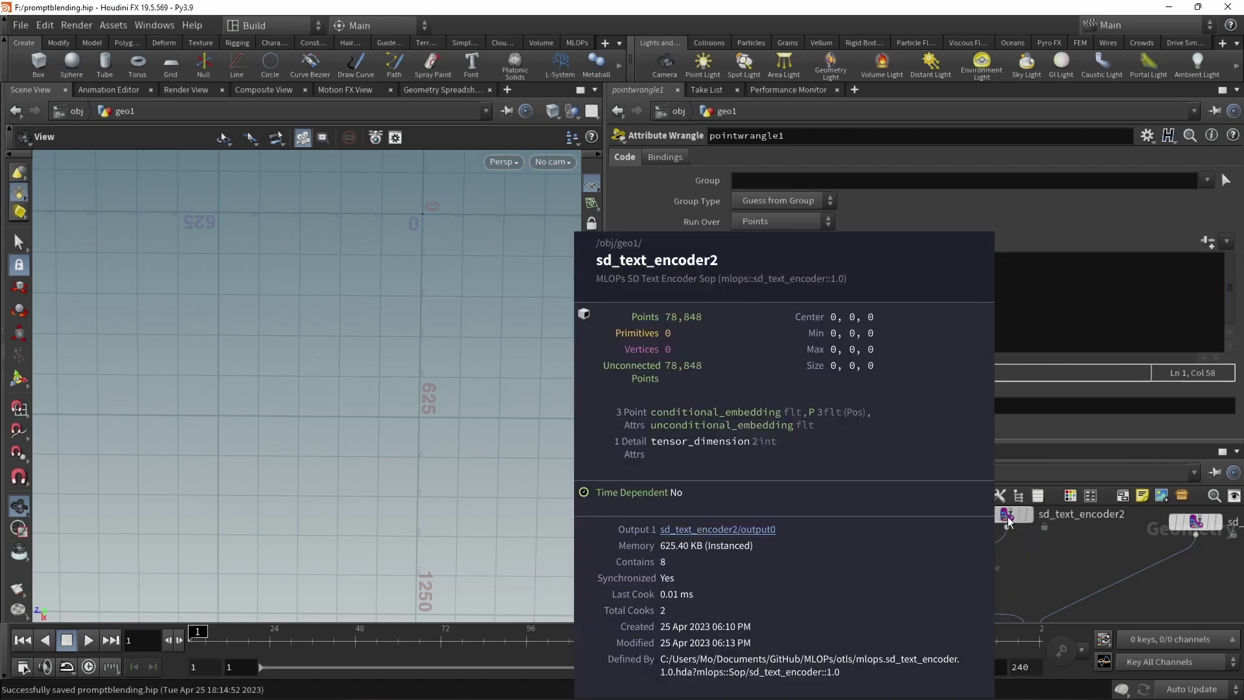
# Step: Duplicate that line as cond reading "conditional_embedding", and save the scene
pyautogui.moveTo(992, 262); pyautogui.dragTo(646, 259)
pyautogui.hotkey('ctrl', 'c')
pyautogui.press('End')
pyautogui.press('Return')
pyautogui.hotkey('ctrl', 'v')
pyautogui.click(693, 271)
pyautogui.press('BackSpace')
pyautogui.press('BackSpace')
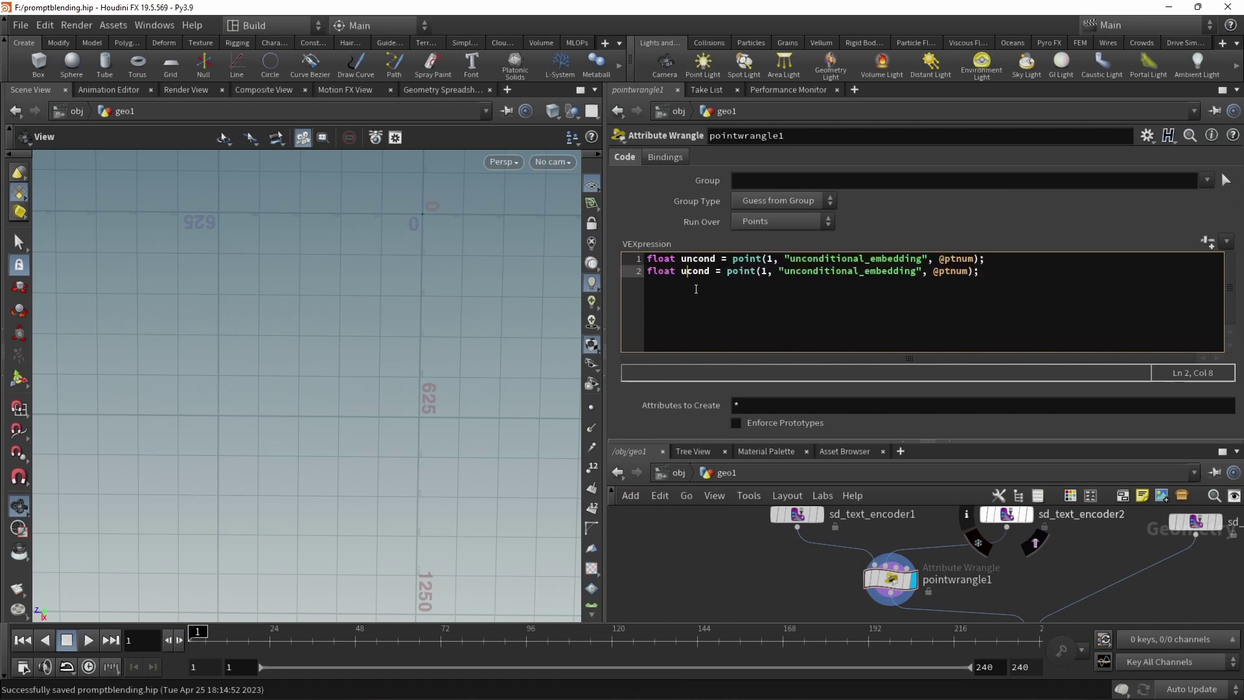
pyautogui.press('Right')
pyautogui.press('Right')
pyautogui.press('Right')
pyautogui.press('Right')
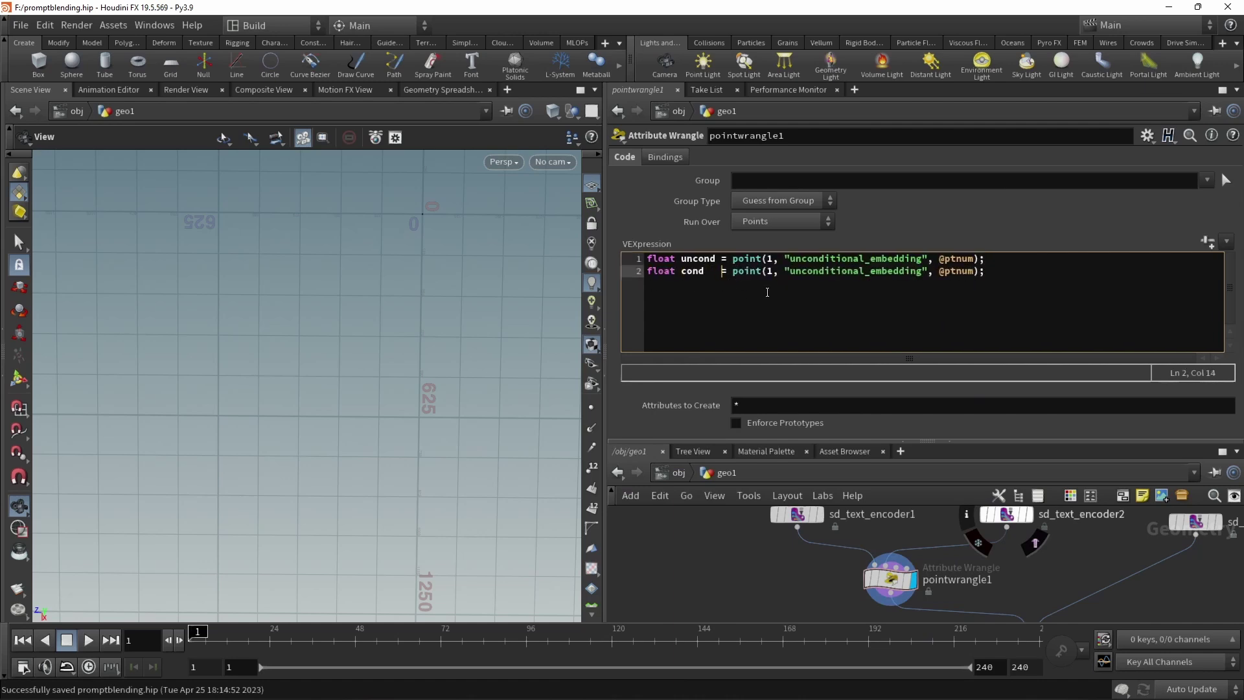
pyautogui.click(789, 271)
pyautogui.press('Delete')
pyautogui.press('Delete')
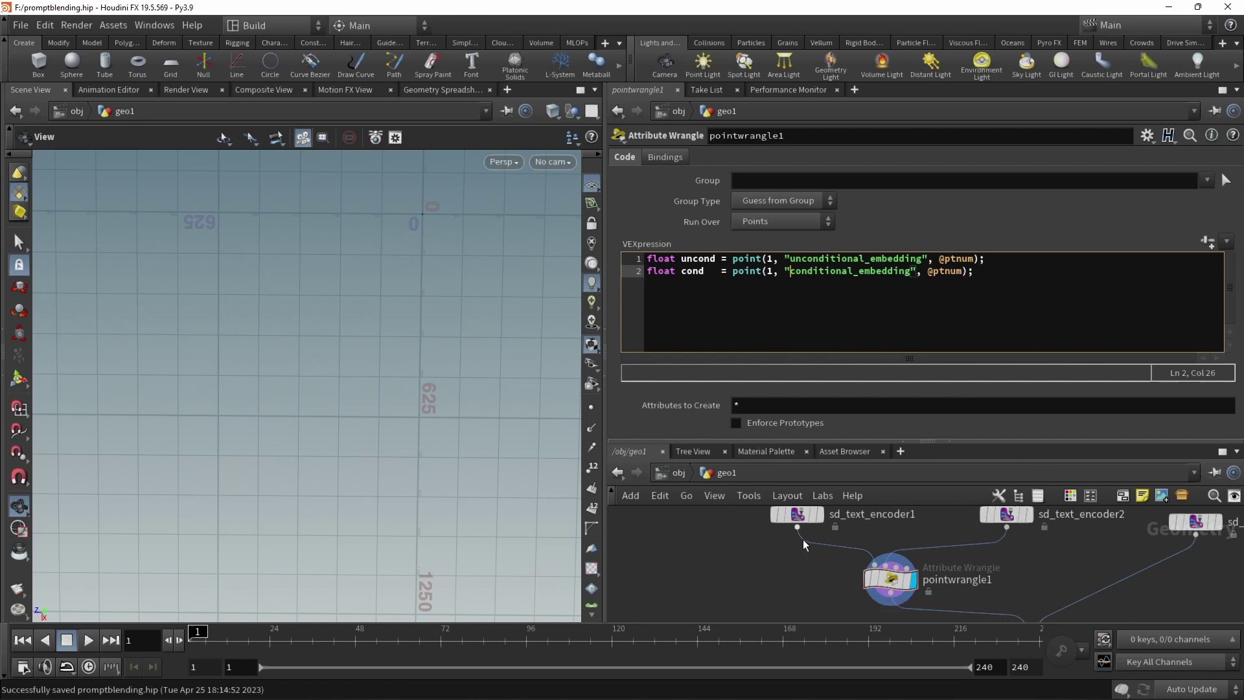
pyautogui.click(1000, 282)
pyautogui.hotkey('ctrl', 's')
# Step: Add the line float bias = chf("Blend");
pyautogui.press('Return')
pyautogui.press('Return')
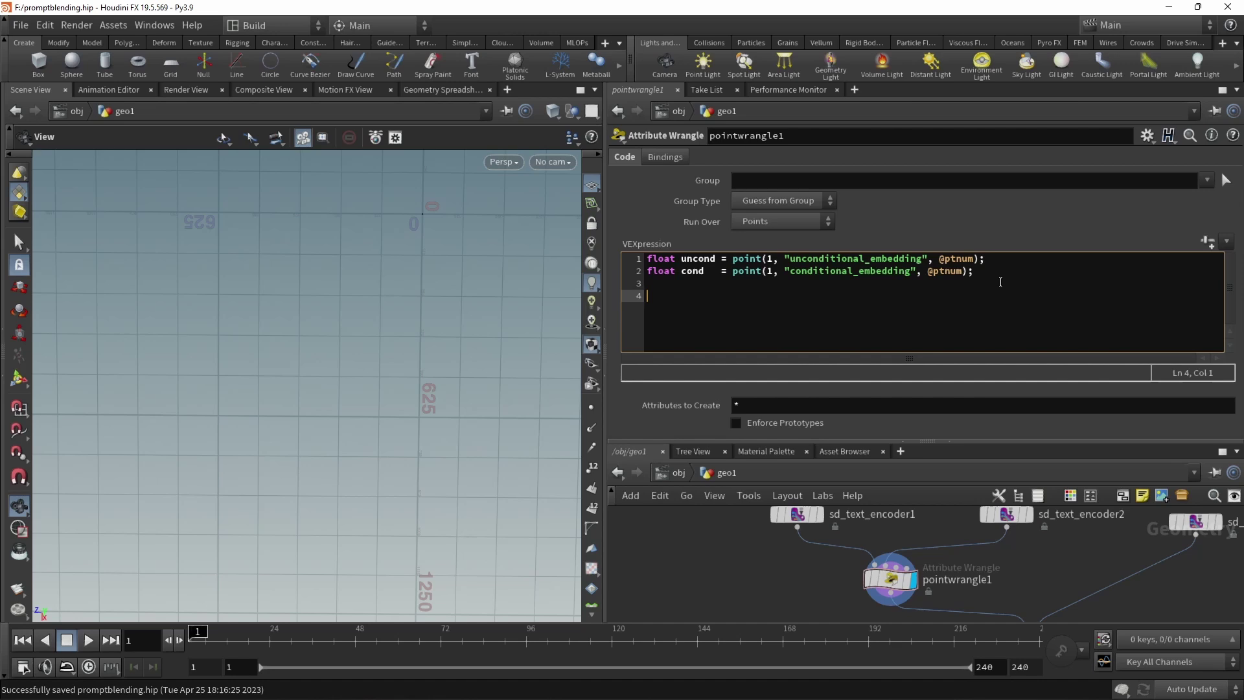
pyautogui.write('float ')
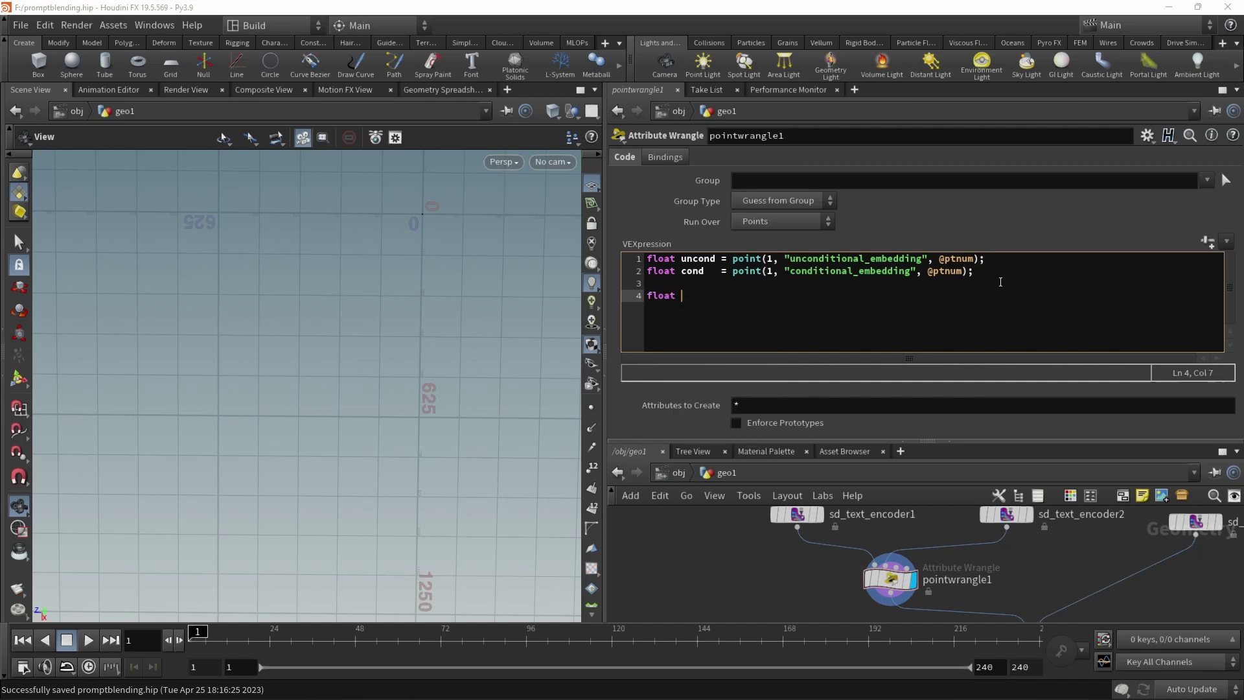
pyautogui.write('bias = chf("Bl");')
pyautogui.press('Left')
pyautogui.press('Left')
pyautogui.write('"Blend')
# Step: Create the Blend spare parameter referenced by the code and try a few values
pyautogui.click(1208, 242)
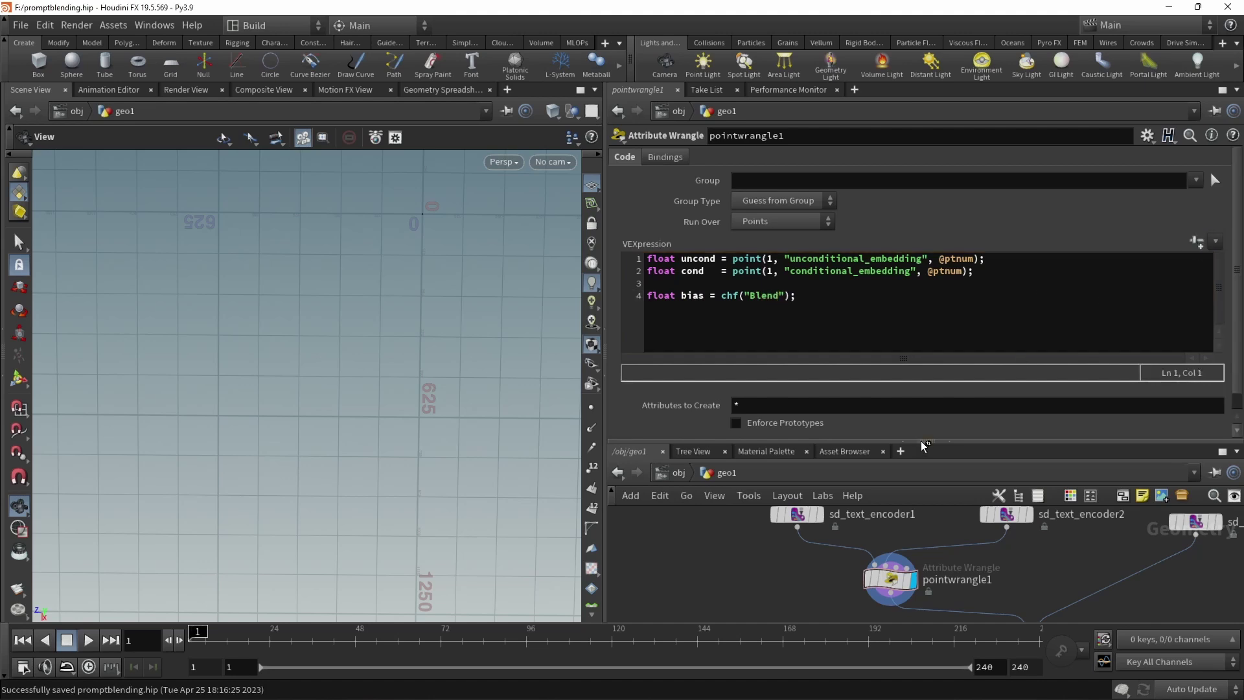
pyautogui.moveTo(925, 442); pyautogui.dragTo(924, 486)
pyautogui.moveTo(803, 447)
pyautogui.mouseDown()
pyautogui.moveTo(1205, 447)
pyautogui.moveTo(766, 455)
pyautogui.moveTo(1234, 449)
pyautogui.moveTo(762, 460)
pyautogui.moveTo(1237, 454)
pyautogui.moveTo(794, 447)
pyautogui.mouseUp()
# Step: Add a new line assigning f@uncondition_embedding = lerp(); after the bias line
pyautogui.click(870, 330)
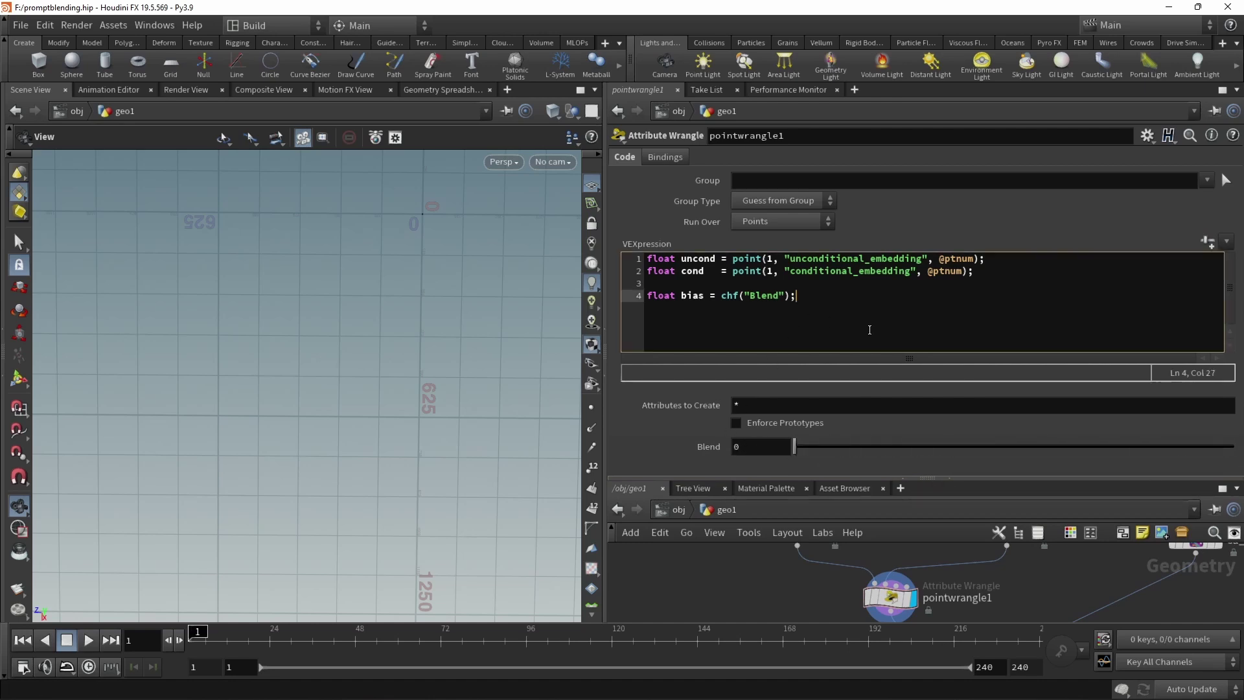
pyautogui.press('Return')
pyautogui.press('Return')
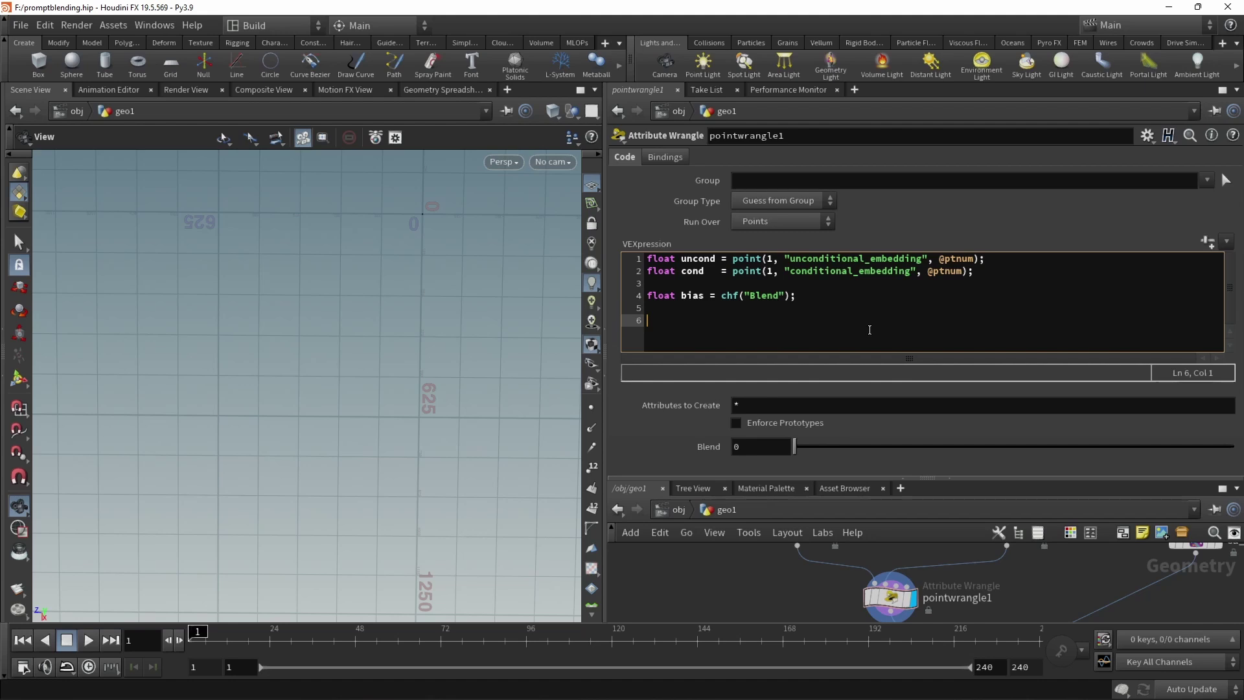
pyautogui.write('f')
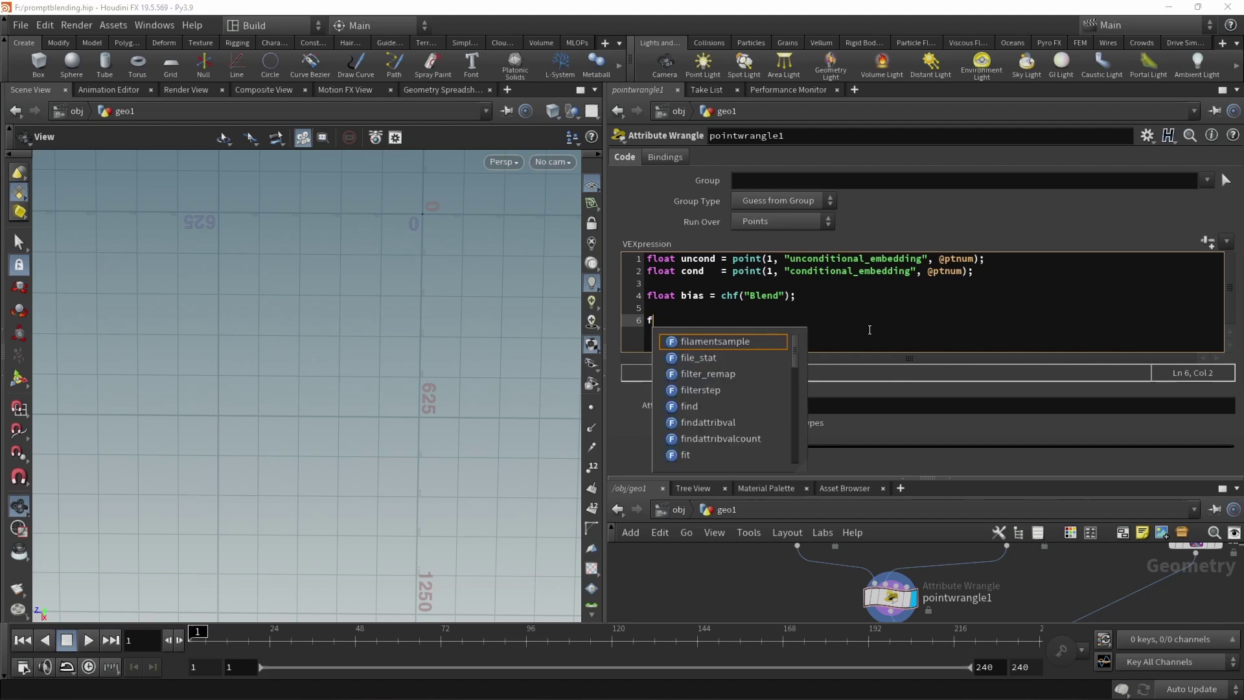
pyautogui.write('@uncond')
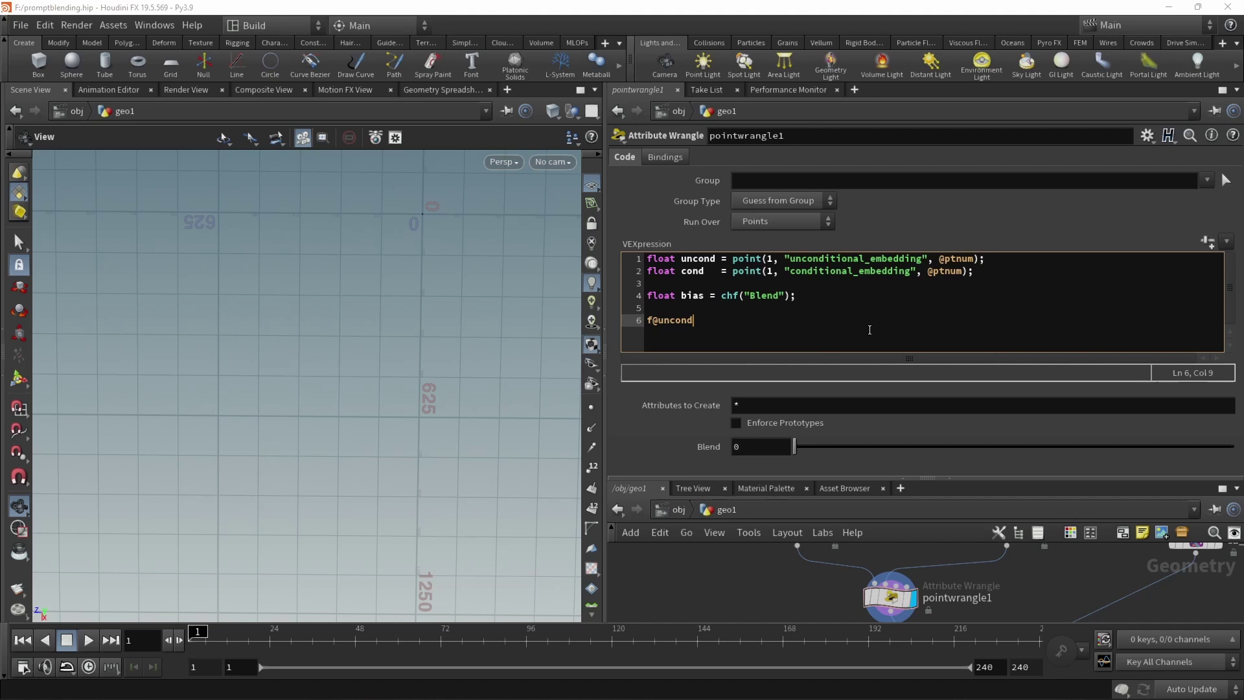
pyautogui.write('ition_embedding = L')
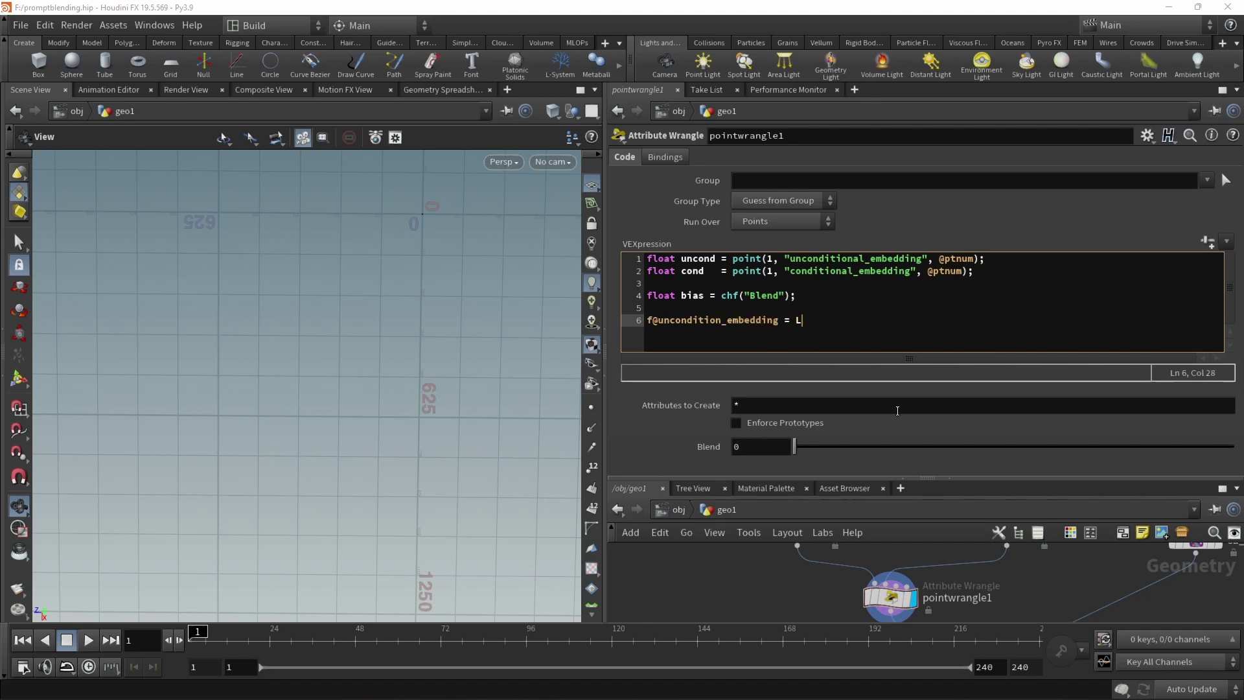
pyautogui.write('erp();')
pyautogui.press('Left')
pyautogui.press('Left')
pyautogui.press('BackSpace')
pyautogui.write('l')
# Step: Fill the lerp arguments with f@uncondition_embedding, uncond and bias
pyautogui.doubleClick(776, 320)
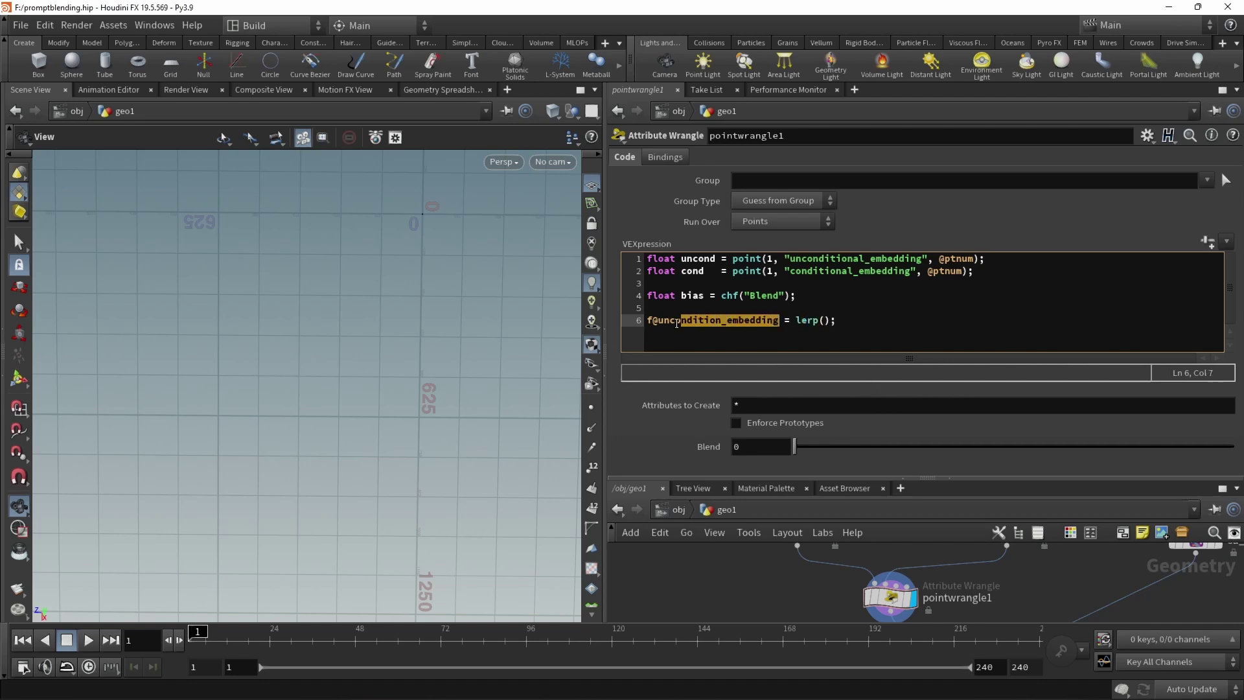
pyautogui.hotkey('shift', 'Home')
pyautogui.hotkey('ctrl', 'c')
pyautogui.click(827, 320)
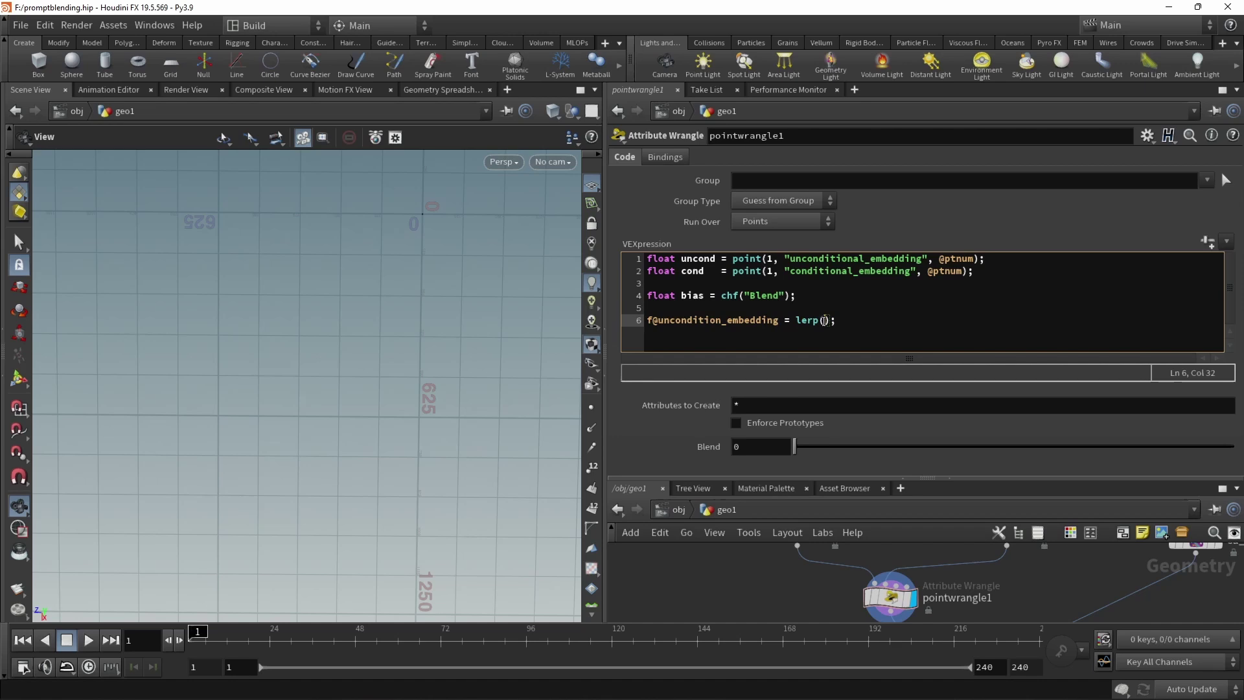
pyautogui.hotkey('ctrl', 'v')
pyautogui.write(',')
pyautogui.doubleClick(701, 260)
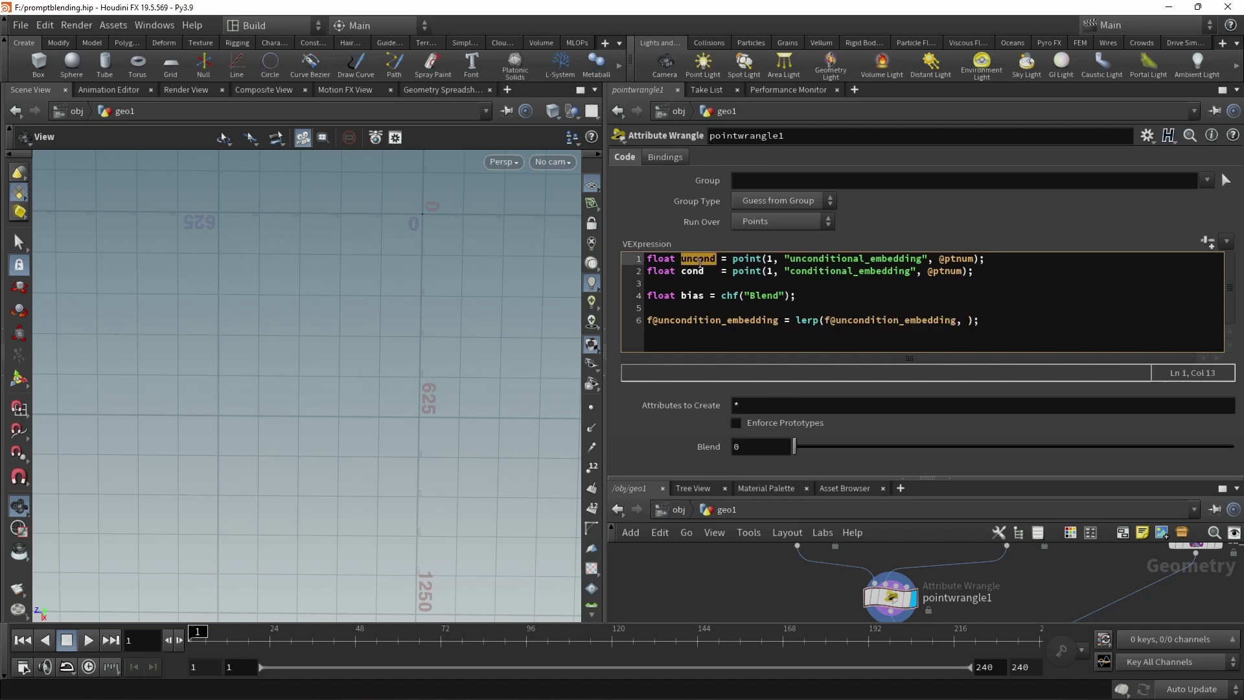
pyautogui.hotkey('ctrl', 'c')
pyautogui.click(967, 320)
pyautogui.hotkey('ctrl', 'v')
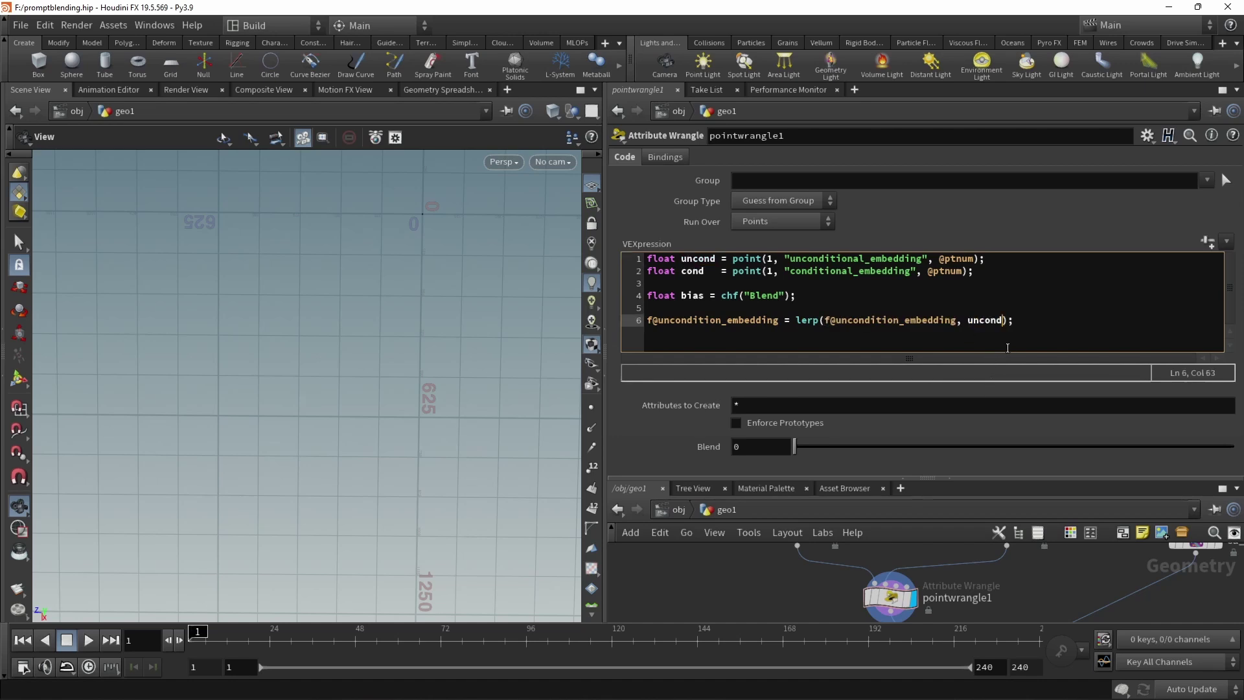
pyautogui.write(', bias')
# Step: Duplicate the lerp line as line 7 for the conditional embedding
pyautogui.moveTo(1049, 320); pyautogui.dragTo(628, 329)
pyautogui.hotkey('ctrl', 'c')
pyautogui.press('End')
pyautogui.press('Return')
pyautogui.hotkey('ctrl', 'v')
pyautogui.click(671, 333)
pyautogui.press('BackSpace')
pyautogui.press('BackSpace')
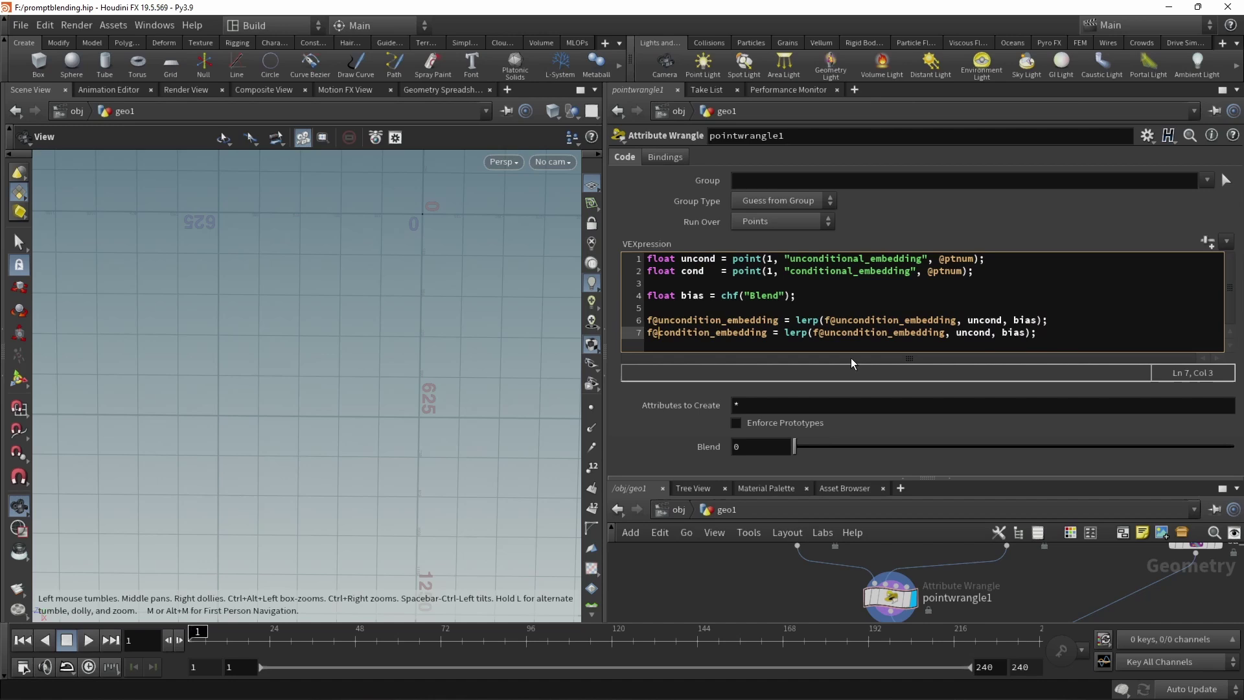
# Step: Correct names to unconditional_embedding and conditional_embedding, and make line 7 lerp toward cond
pyautogui.click(720, 320)
pyautogui.write('al')
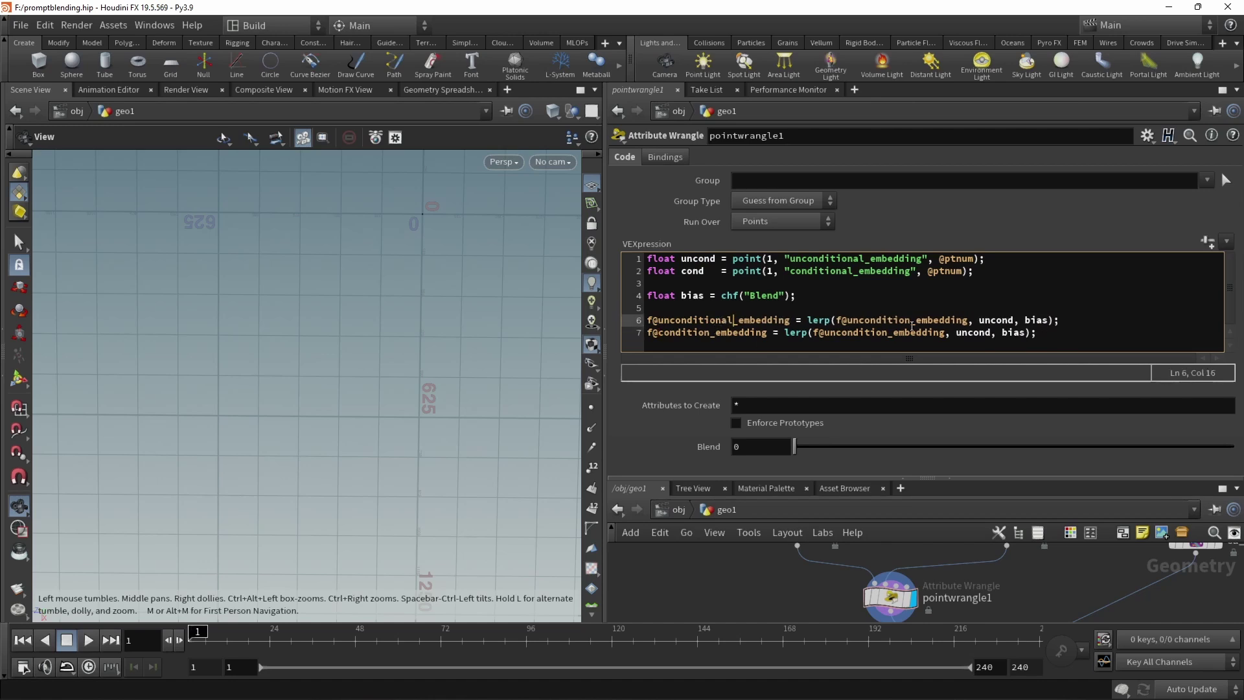
pyautogui.click(911, 326)
pyautogui.write('al')
pyautogui.click(886, 333)
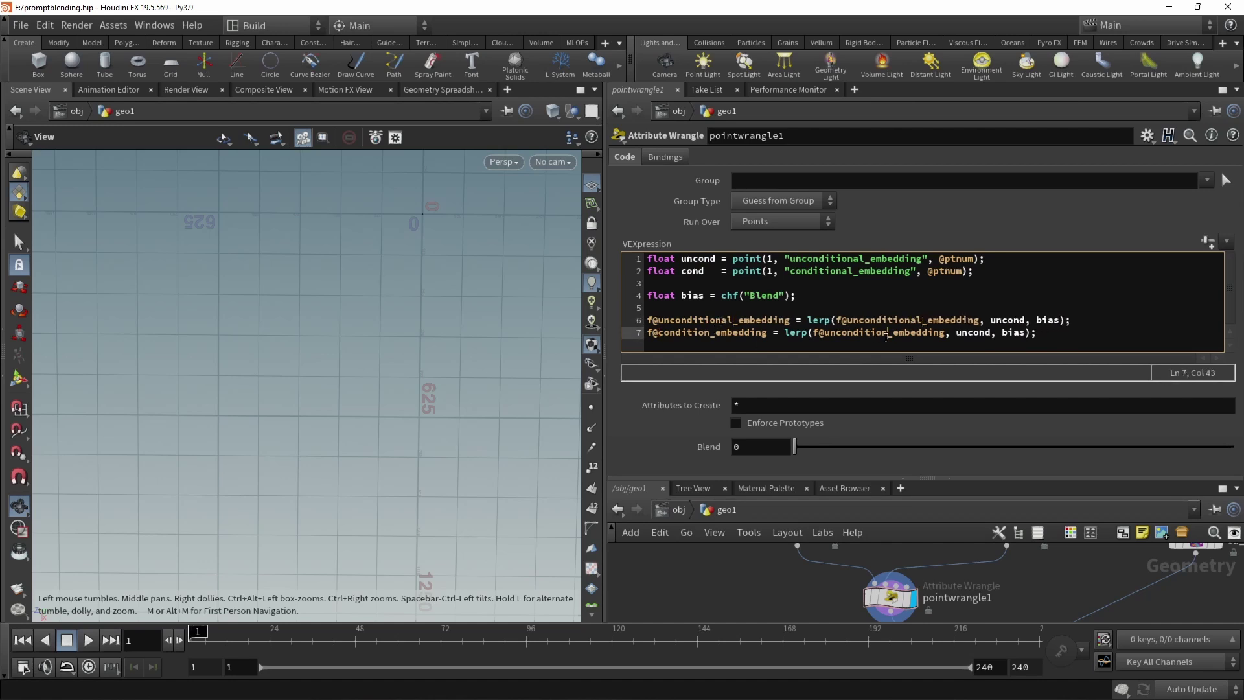
pyautogui.write('al')
pyautogui.press('BackSpace')
pyautogui.press('Delete')
pyautogui.click(710, 332)
pyautogui.write('al')
pyautogui.click(978, 332)
pyautogui.press('BackSpace')
pyautogui.press('BackSpace')
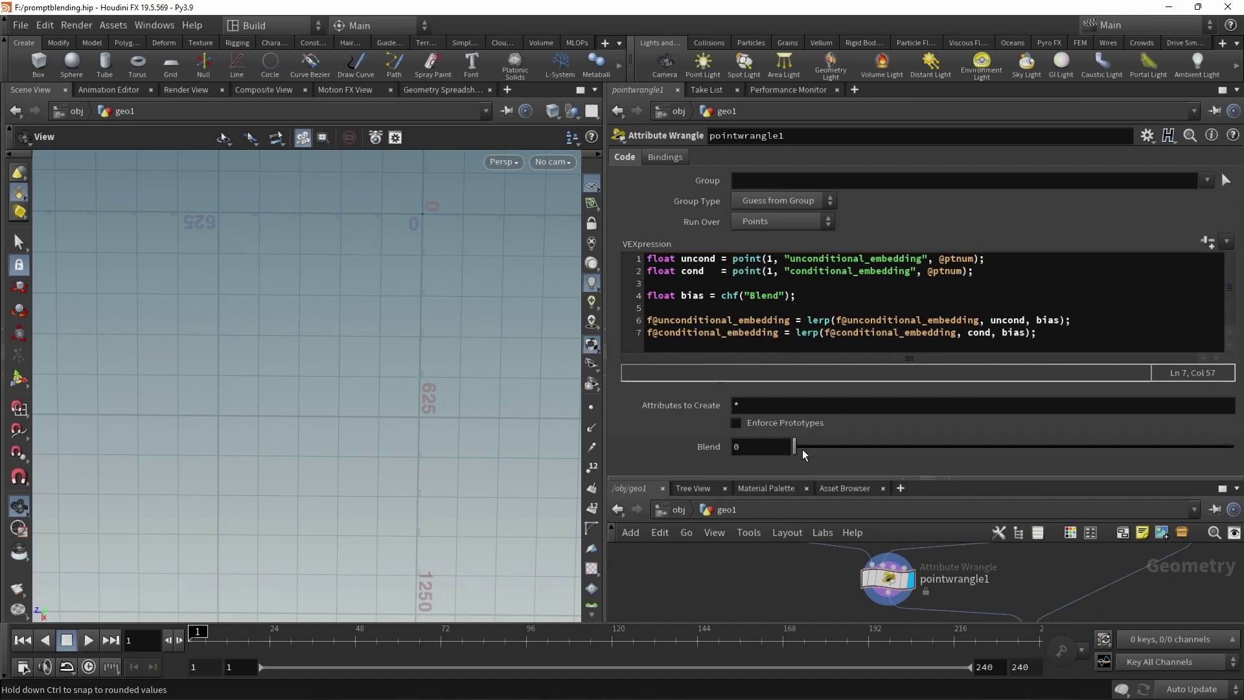
# Step: Drag Blend to 0.33, save the scene, and display sd_image_decoder1's throne image
pyautogui.moveTo(802, 449); pyautogui.dragTo(940, 453)
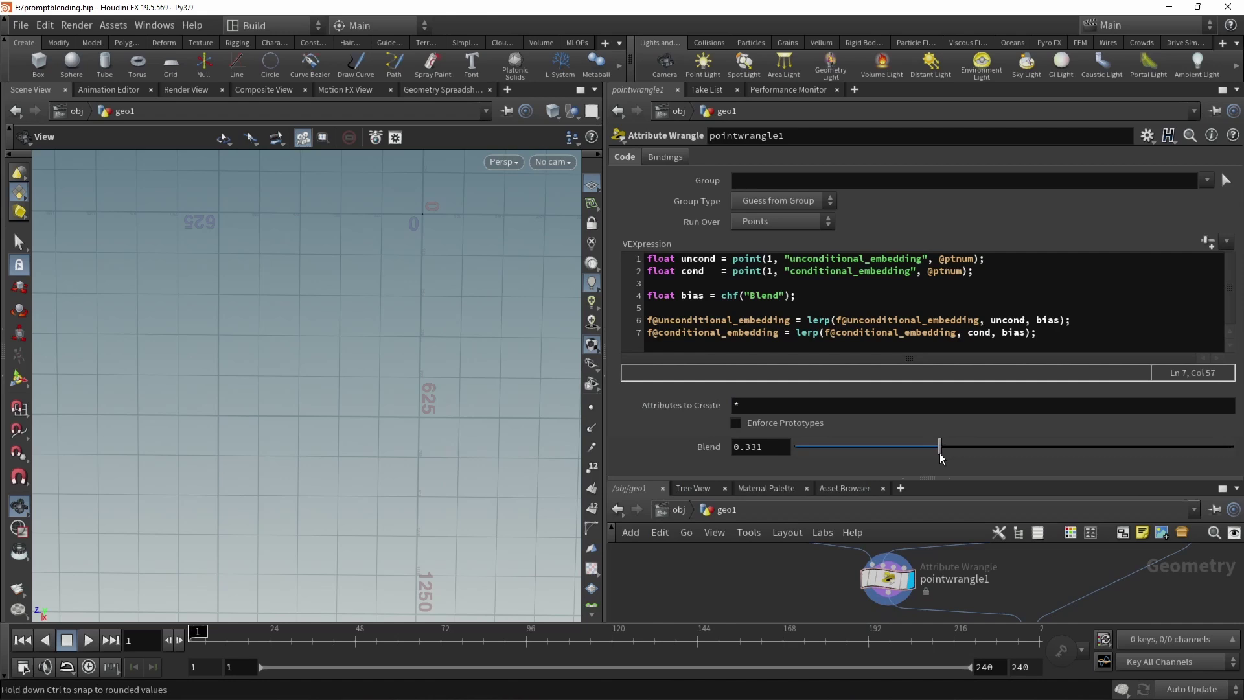
pyautogui.hotkey('ctrl', 's')
pyautogui.scroll(-2, 1014, 586)
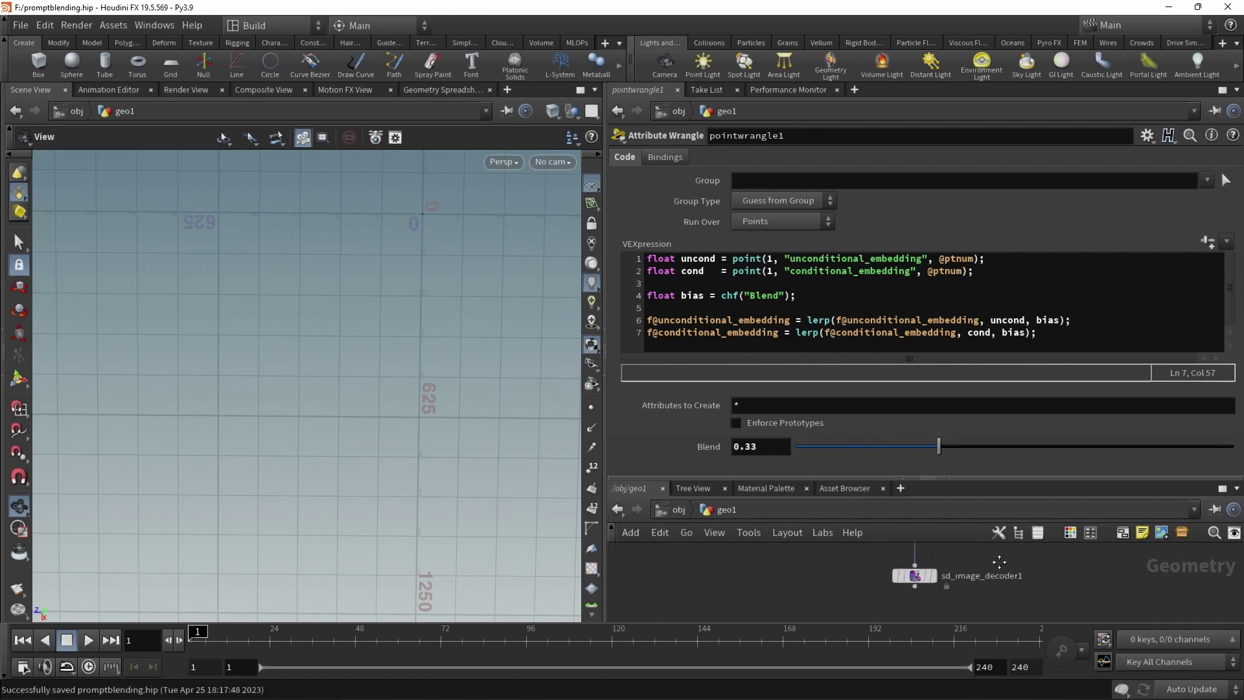
pyautogui.click(934, 576)
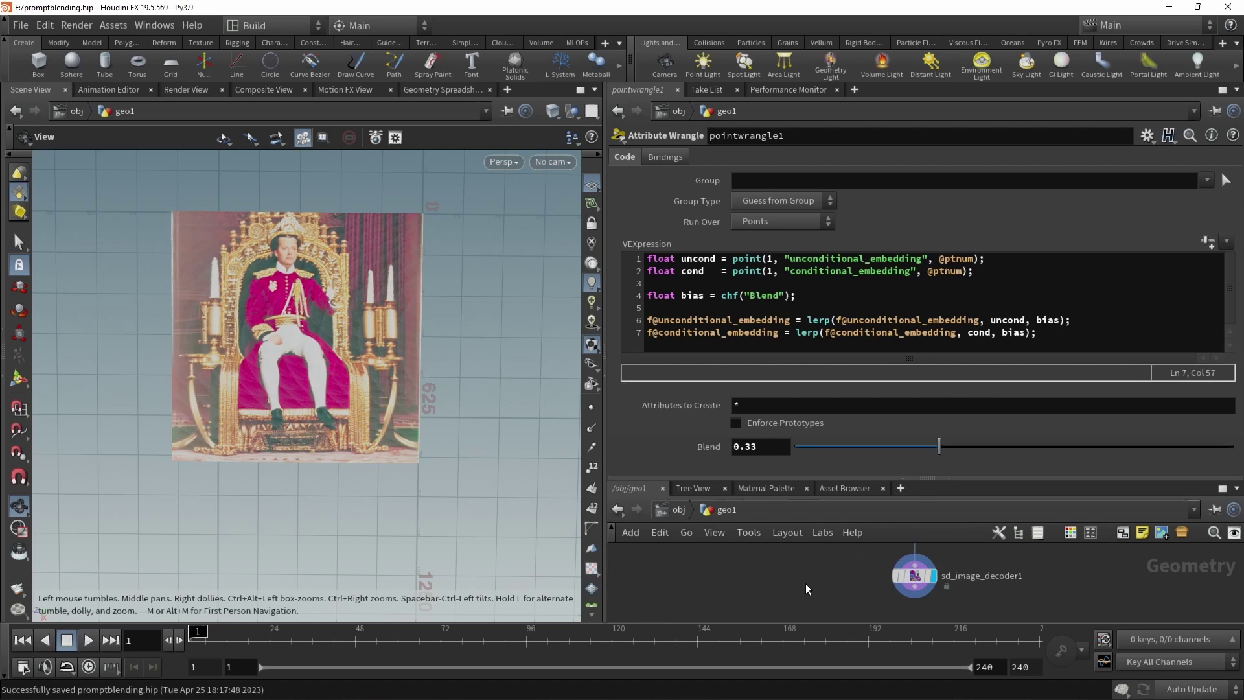
# Step: Append a Cache SOP after sd_image_decoder1 with Max Frames to Cache 6500, then reselect pointwrangle1
pyautogui.moveTo(806, 480); pyautogui.dragTo(806, 404)
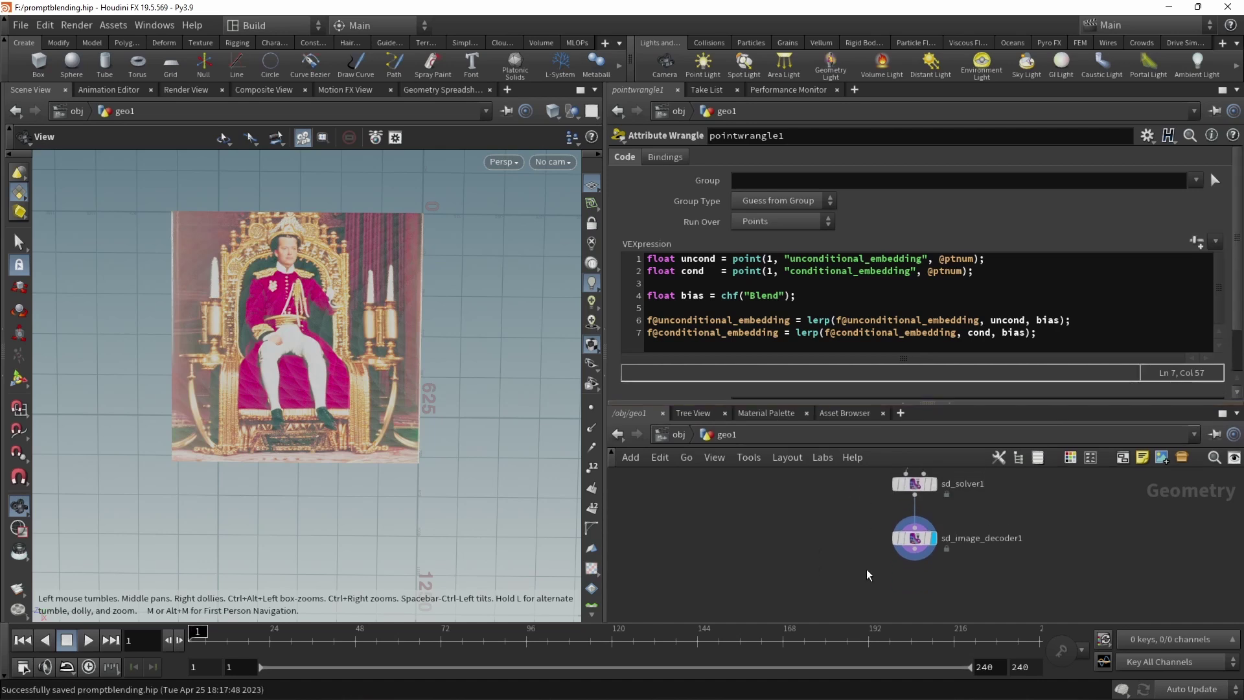
pyautogui.scroll(2, 863, 567)
pyautogui.click(920, 500)
pyautogui.press('Tab')
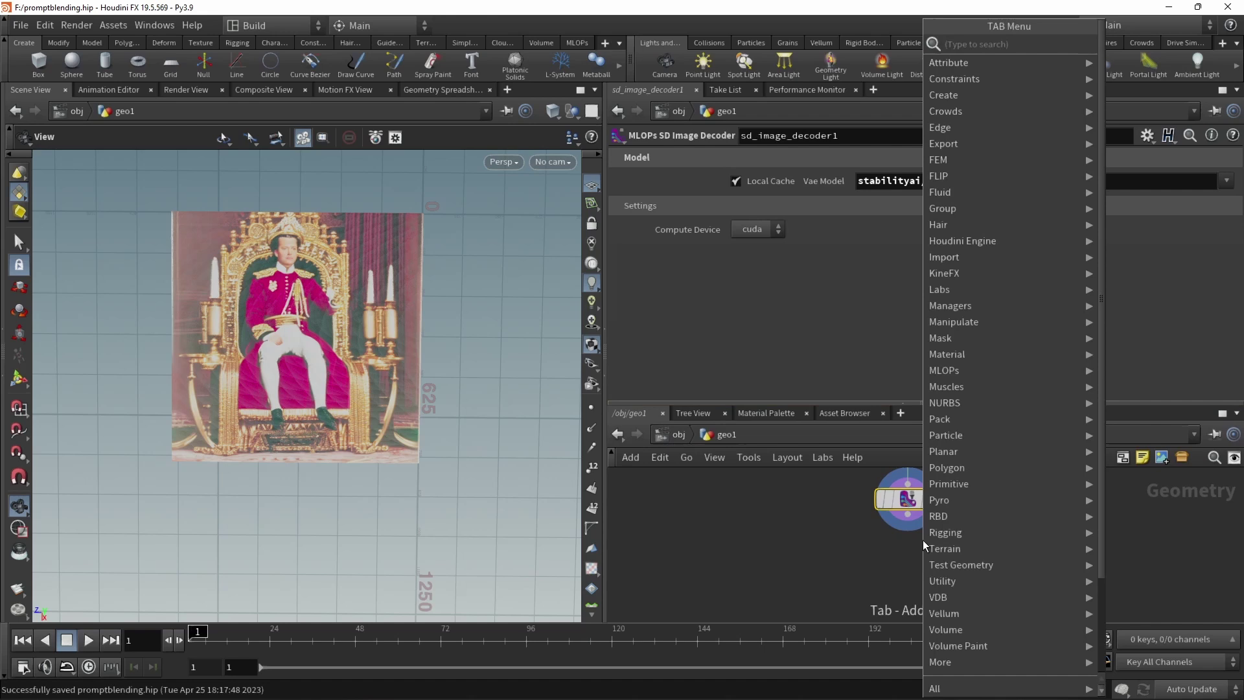
pyautogui.write('cache')
pyautogui.press('Return')
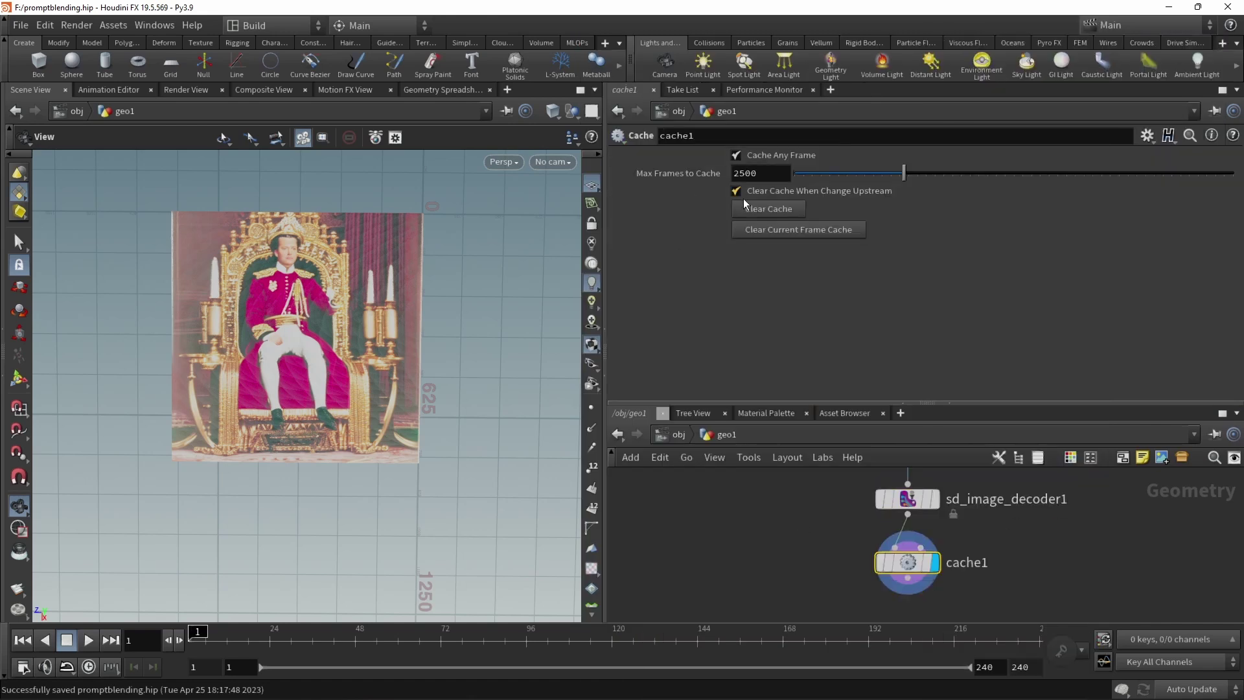
pyautogui.doubleClick(752, 173)
pyautogui.write('6500')
pyautogui.press('Return')
pyautogui.scroll(-3, 765, 526)
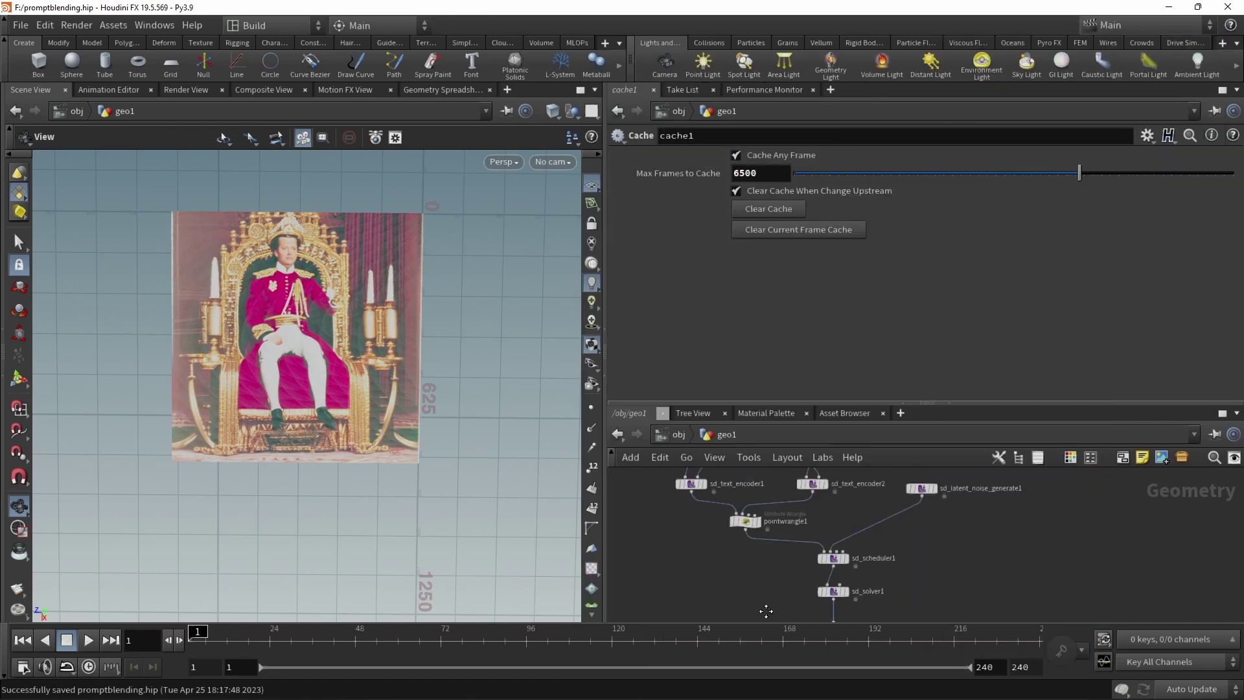
pyautogui.click(763, 525)
# Step: Set Blend to 0 and keyframe it on frame 1
pyautogui.scroll(-2, 729, 396)
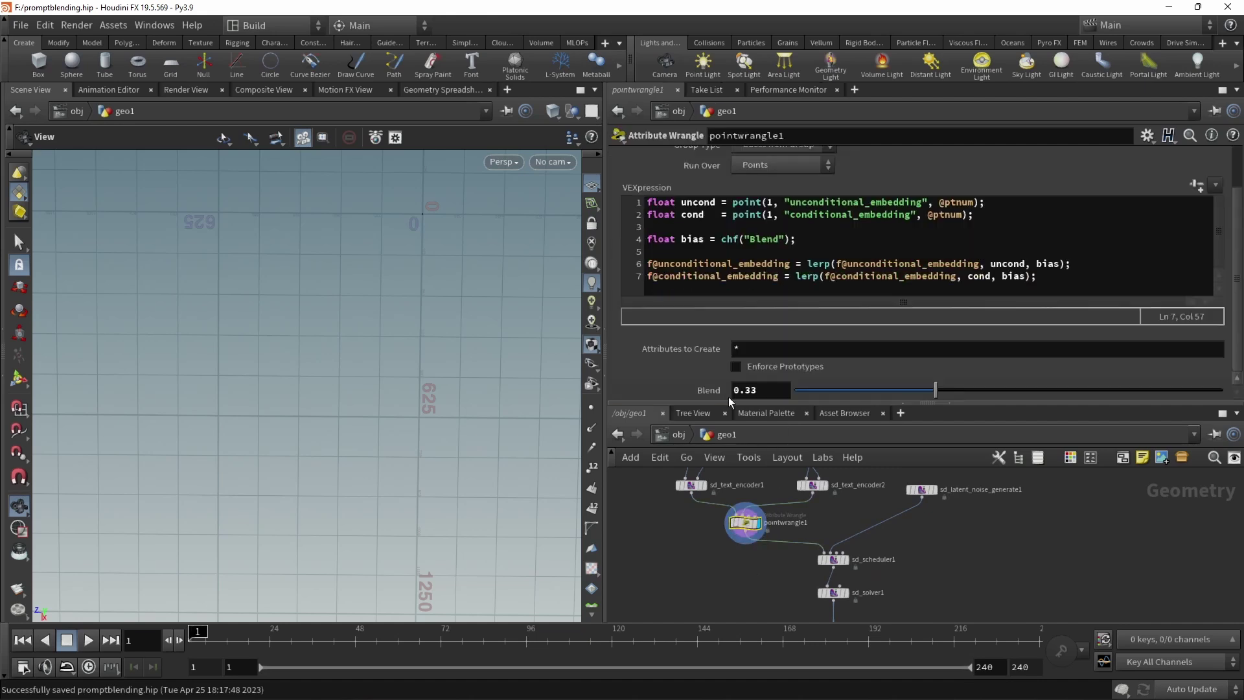
pyautogui.doubleClick(760, 390)
pyautogui.write('0')
pyautogui.press('Return')
pyautogui.rightClick(759, 390)
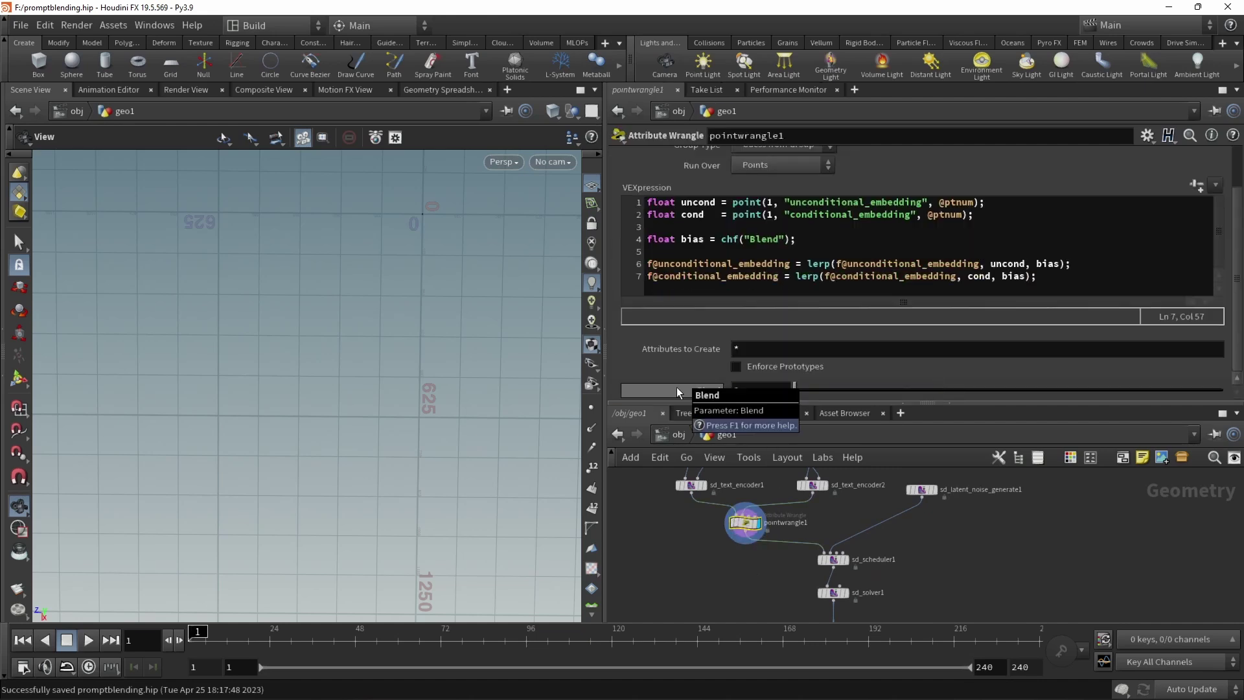
pyautogui.click(719, 415)
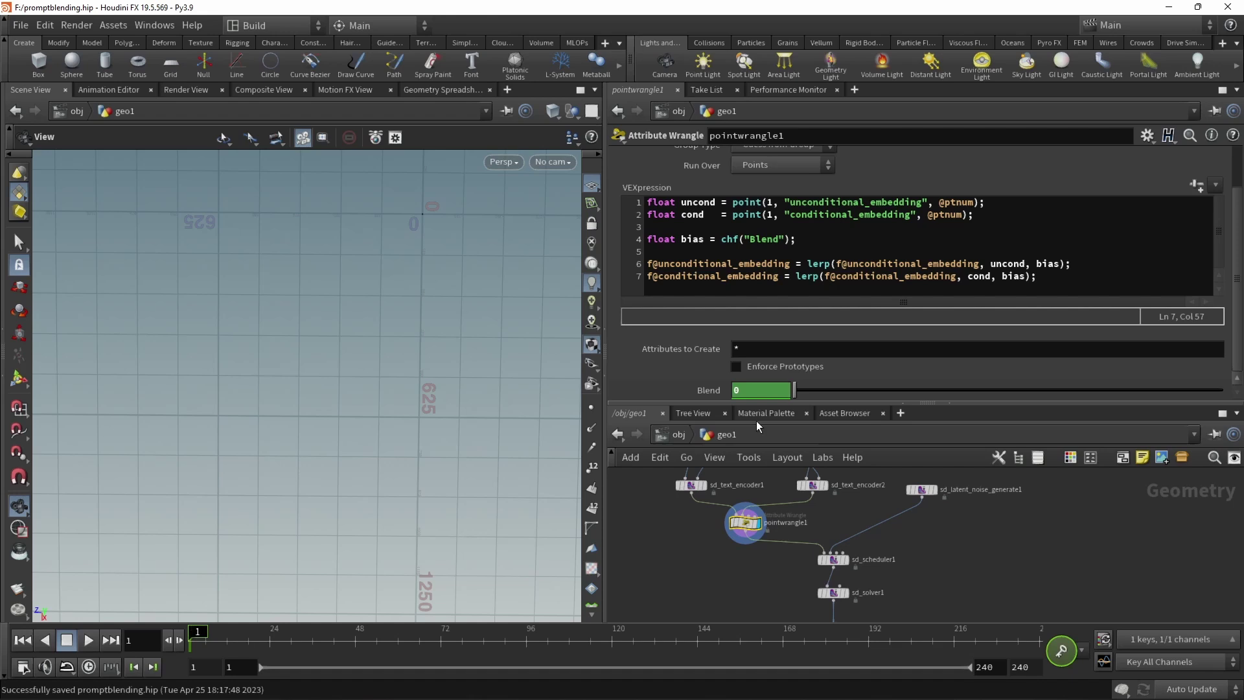
# Step: At frame 50, set Blend to 1 and keyframe it
pyautogui.click(360, 635)
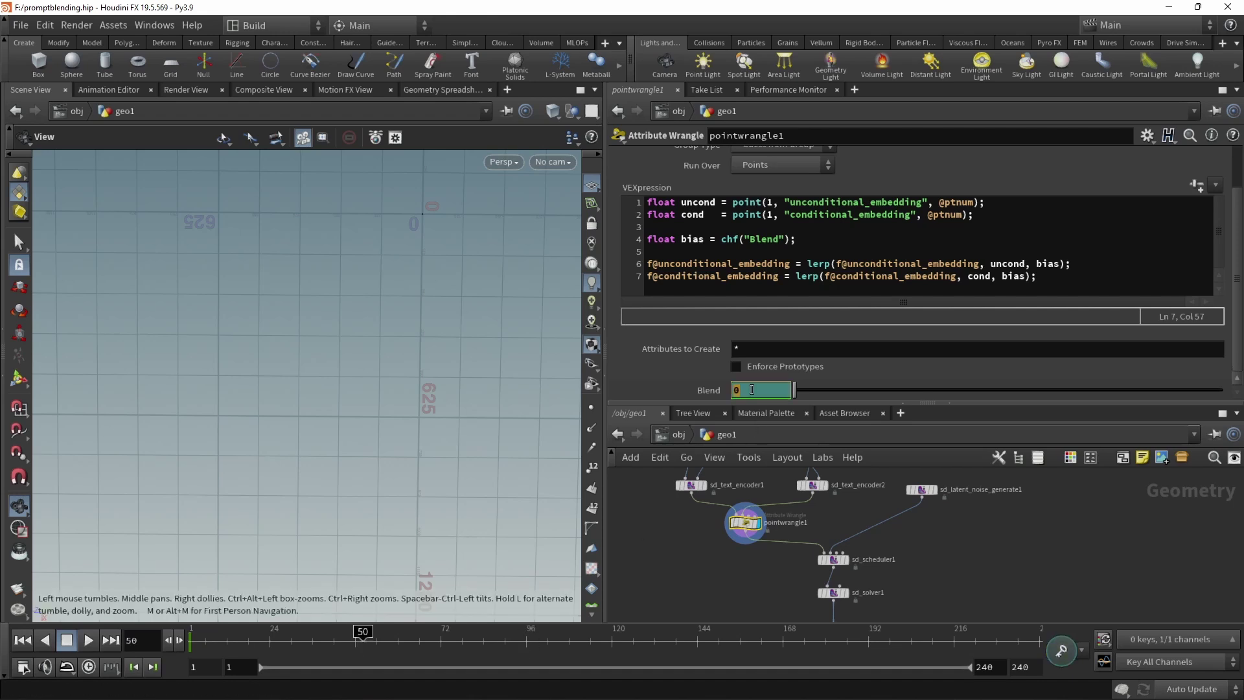
pyautogui.doubleClick(751, 389)
pyautogui.write('1')
pyautogui.press('Return')
pyautogui.keyDown('alt'); pyautogui.click(751, 390); pyautogui.keyUp('alt')
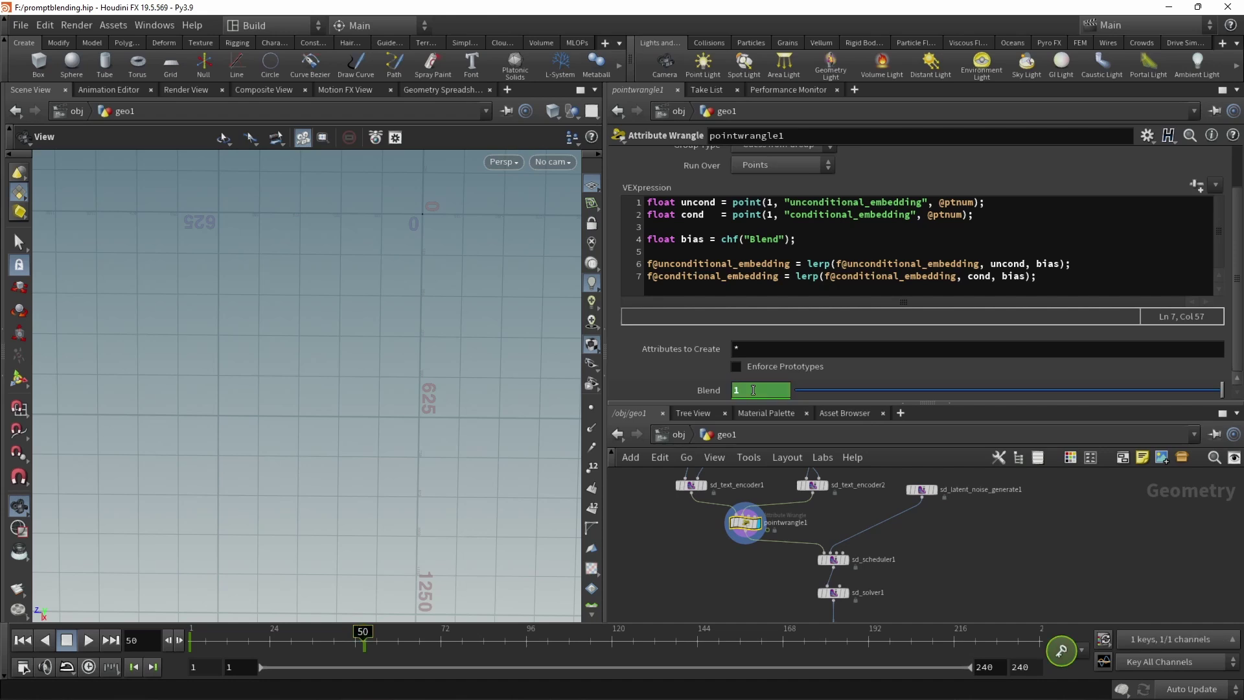
# Step: Make the Blend curve between the keys a linear ramp and save the scene
pyautogui.keyDown('shift'); pyautogui.click(760, 391); pyautogui.keyUp('shift')
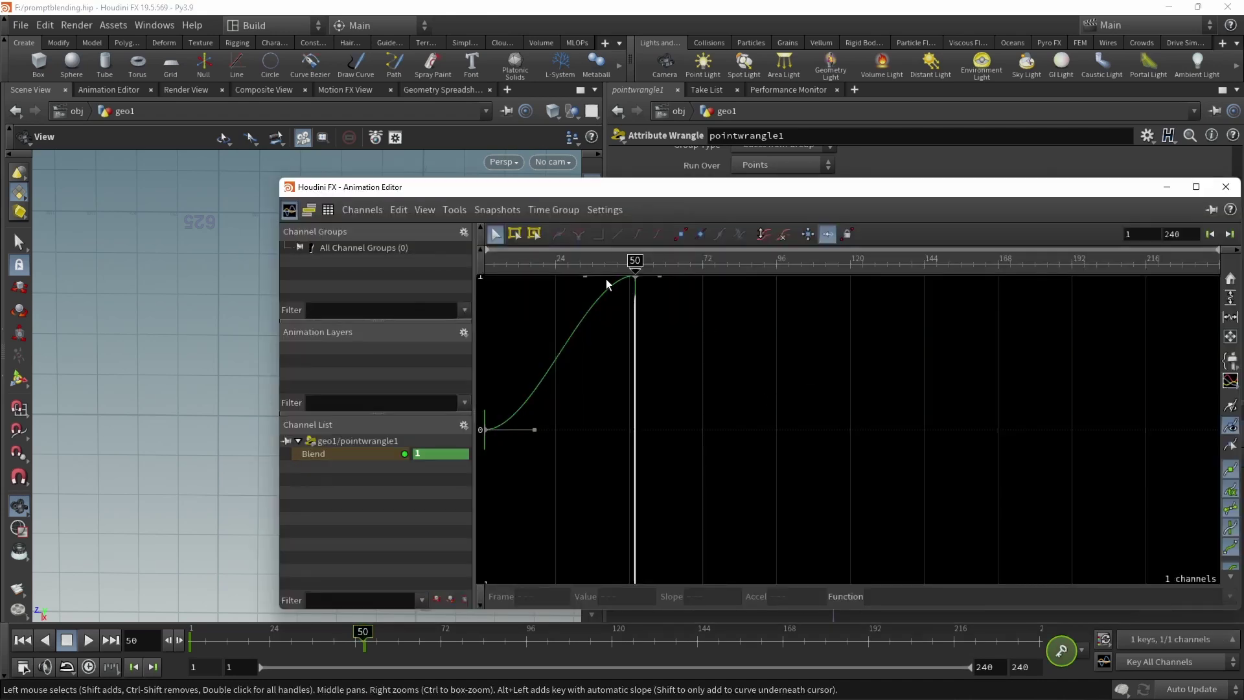
pyautogui.moveTo(599, 410); pyautogui.dragTo(527, 333)
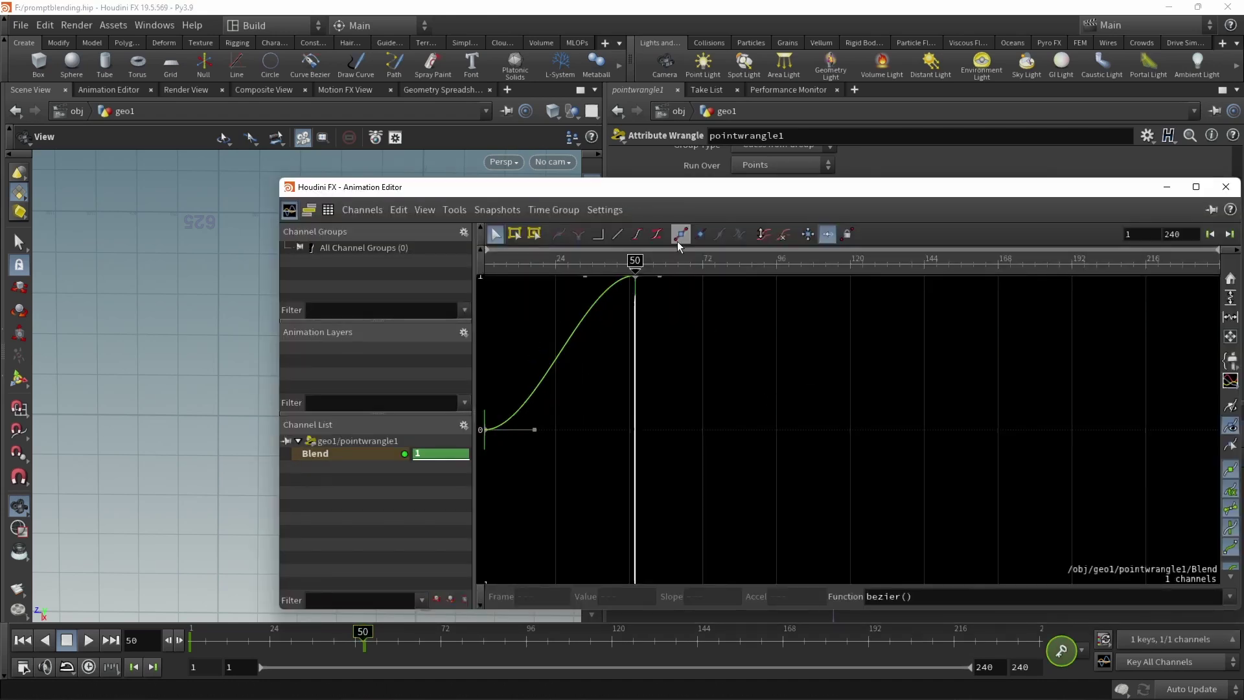
pyautogui.click(617, 234)
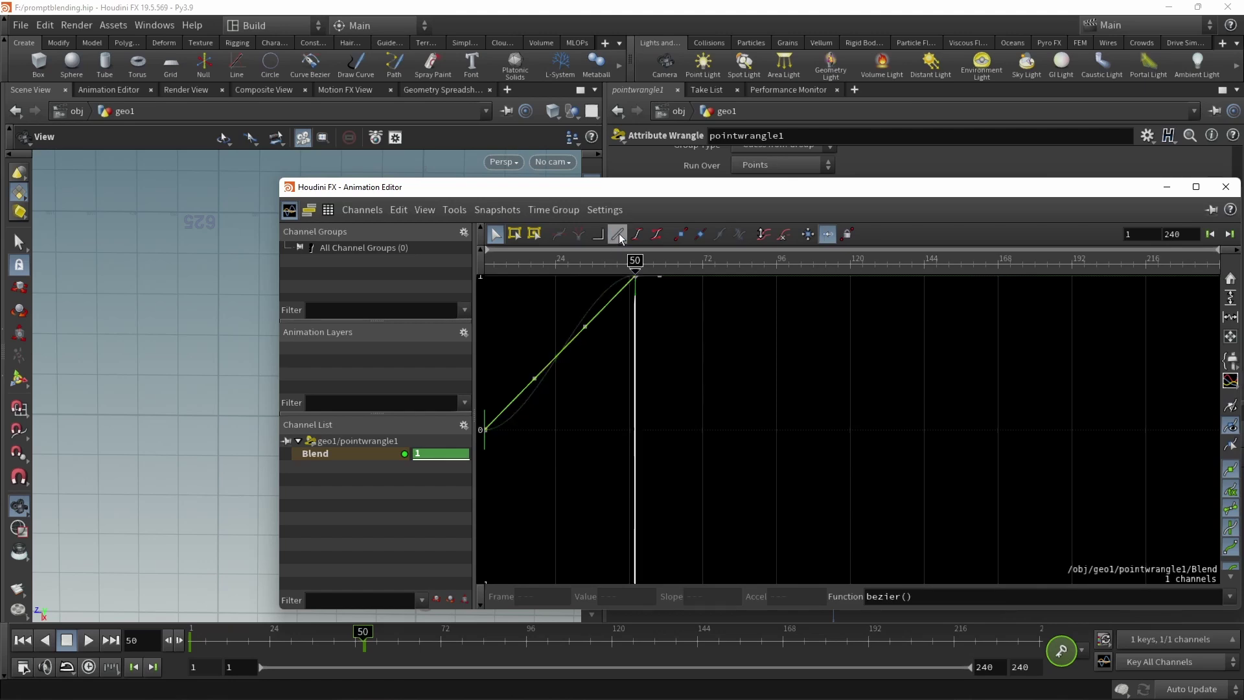
pyautogui.click(1000, 534)
pyautogui.hotkey('ctrl', 's')
# Step: Display cache1, set the playback range to frames 1–50, and preview frame ~15 then frame 1
pyautogui.moveTo(1000, 534); pyautogui.dragTo(1016, 472, button='middle')
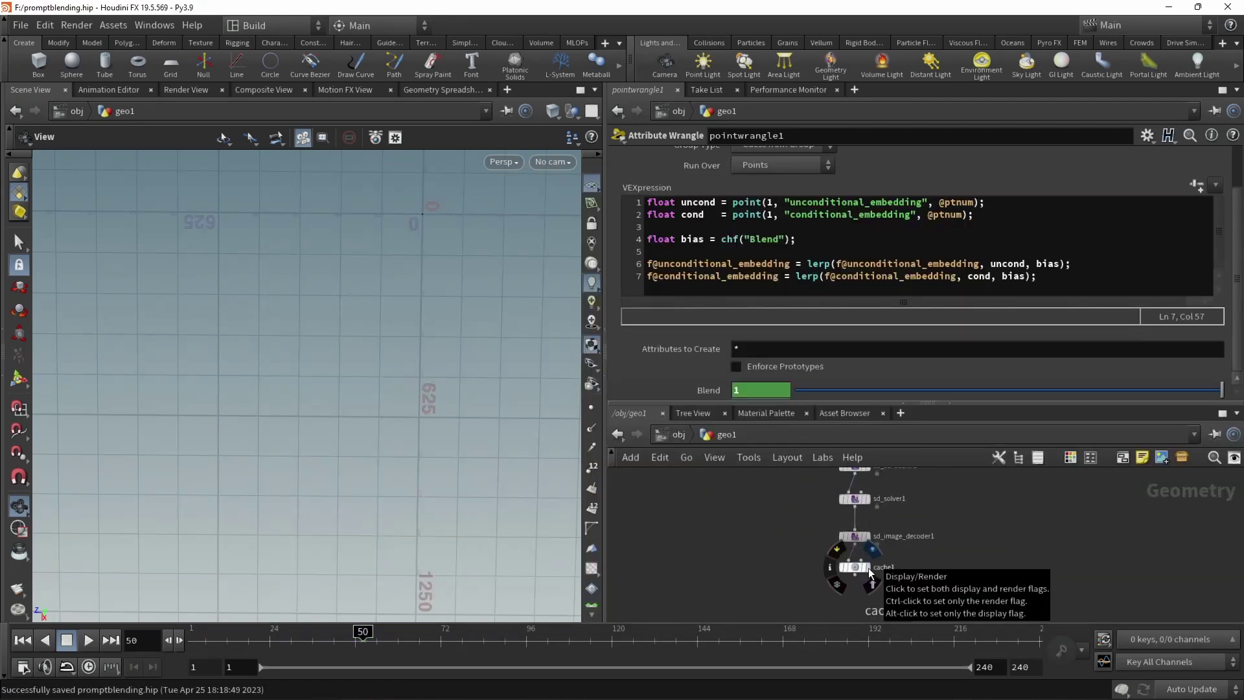
pyautogui.click(867, 568)
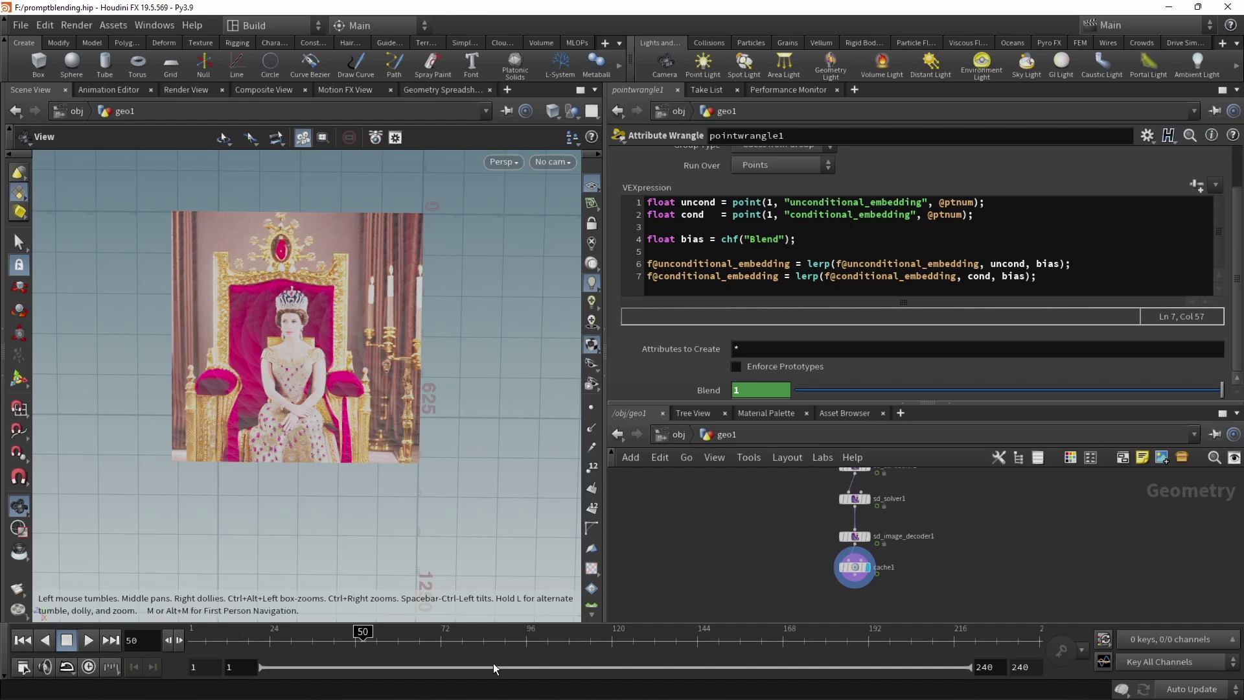
pyautogui.click(23, 640)
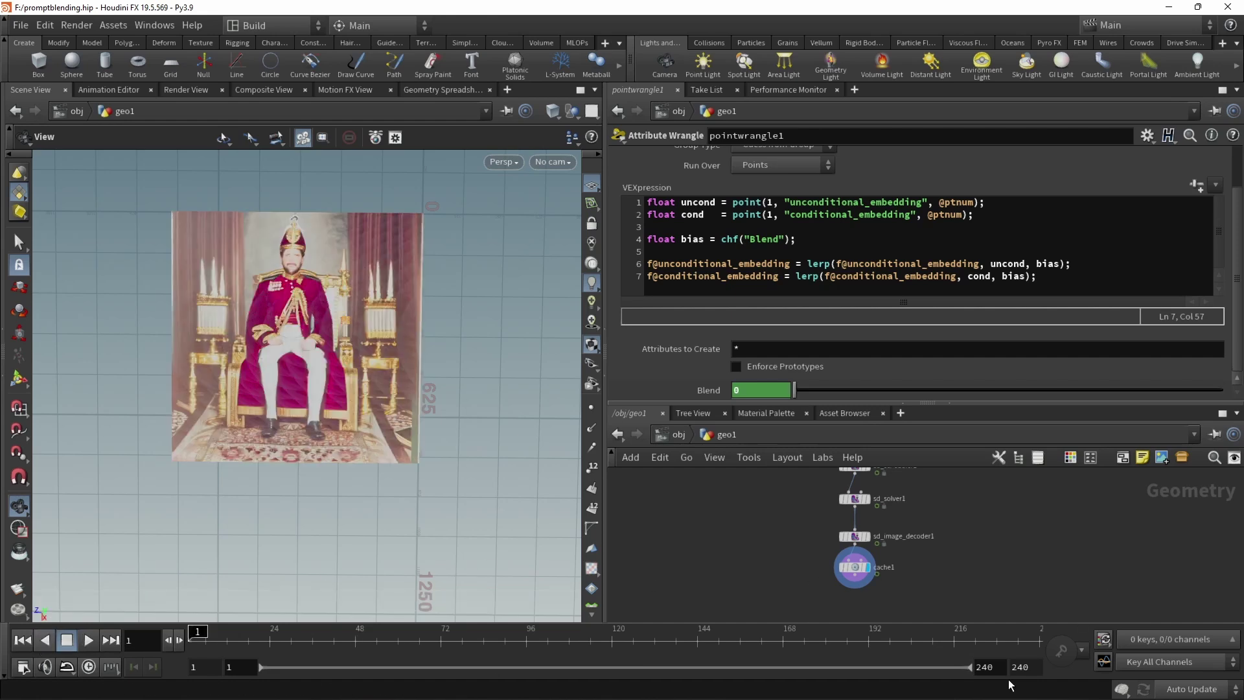
pyautogui.moveTo(970, 667); pyautogui.dragTo(403, 667)
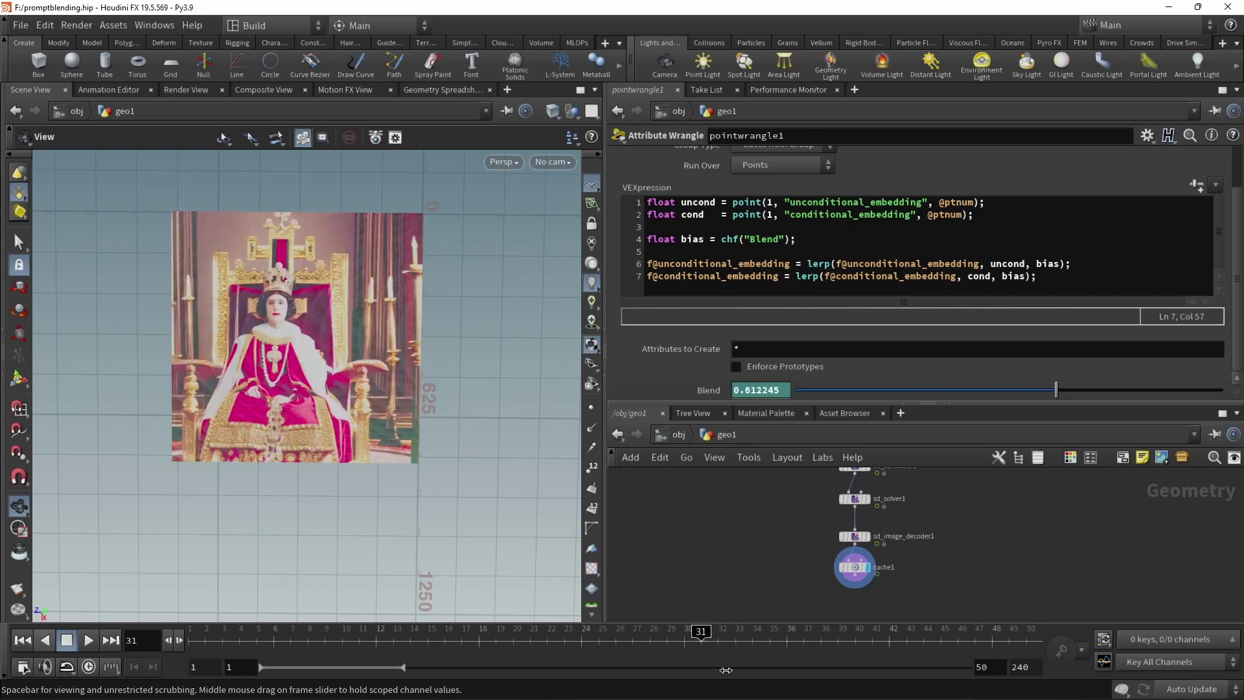
pyautogui.click(453, 640)
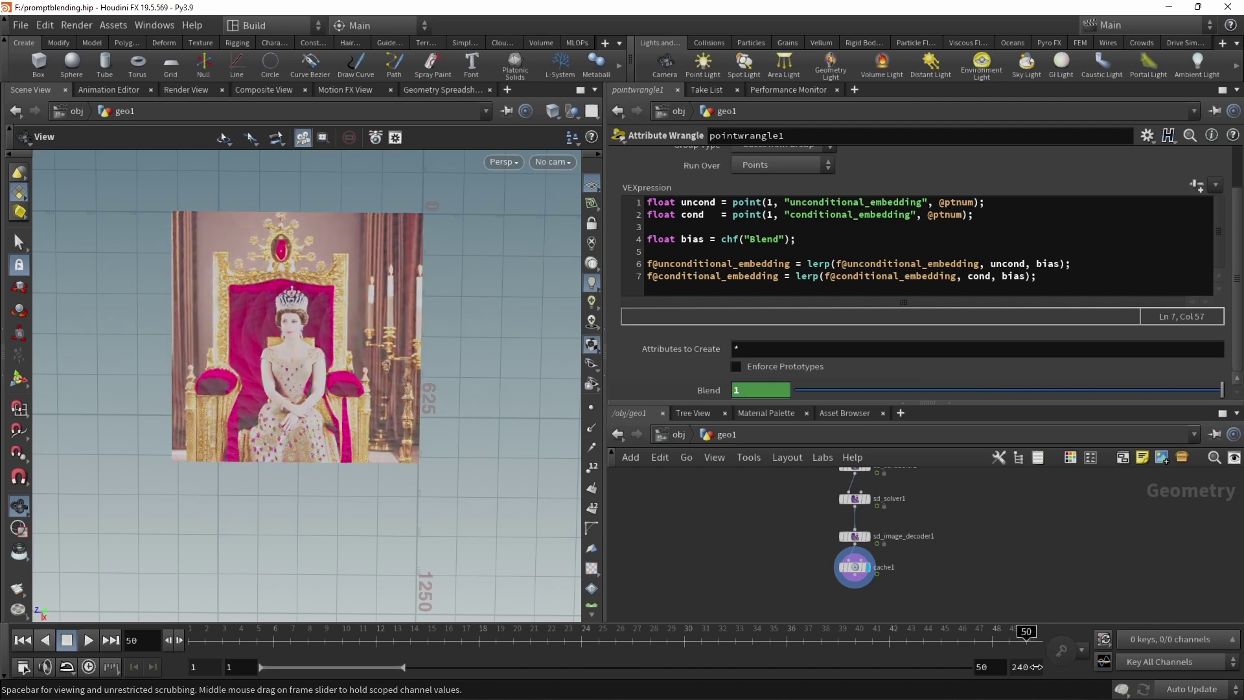
pyautogui.click(193, 639)
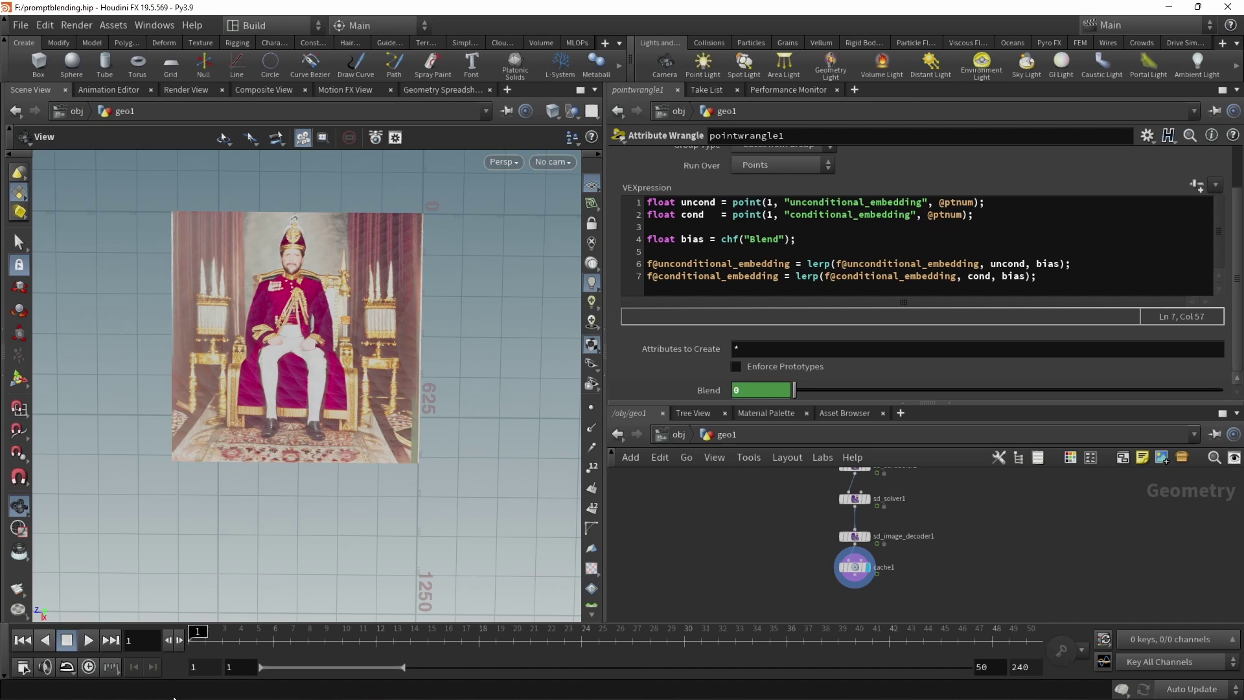
pyautogui.scroll(-2, 734, 543)
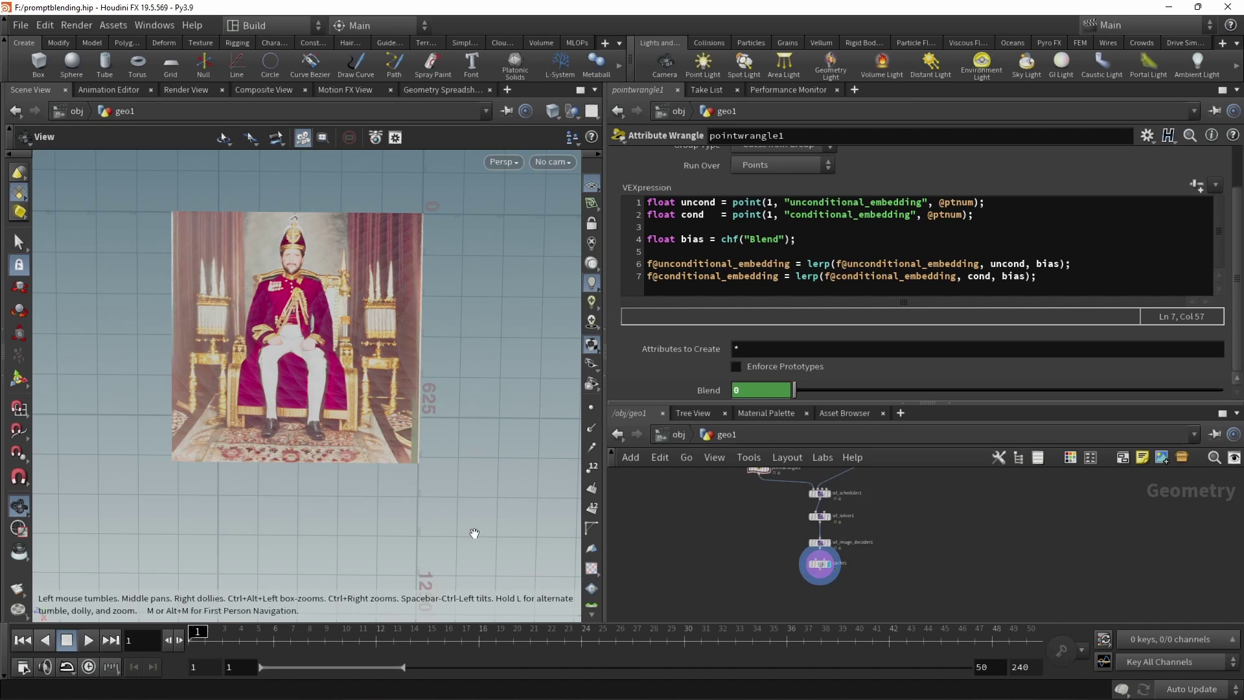
# Step: At object level, paste a copy of geo1 as geo2 and dive into it
pyautogui.press('u')
pyautogui.click(828, 484)
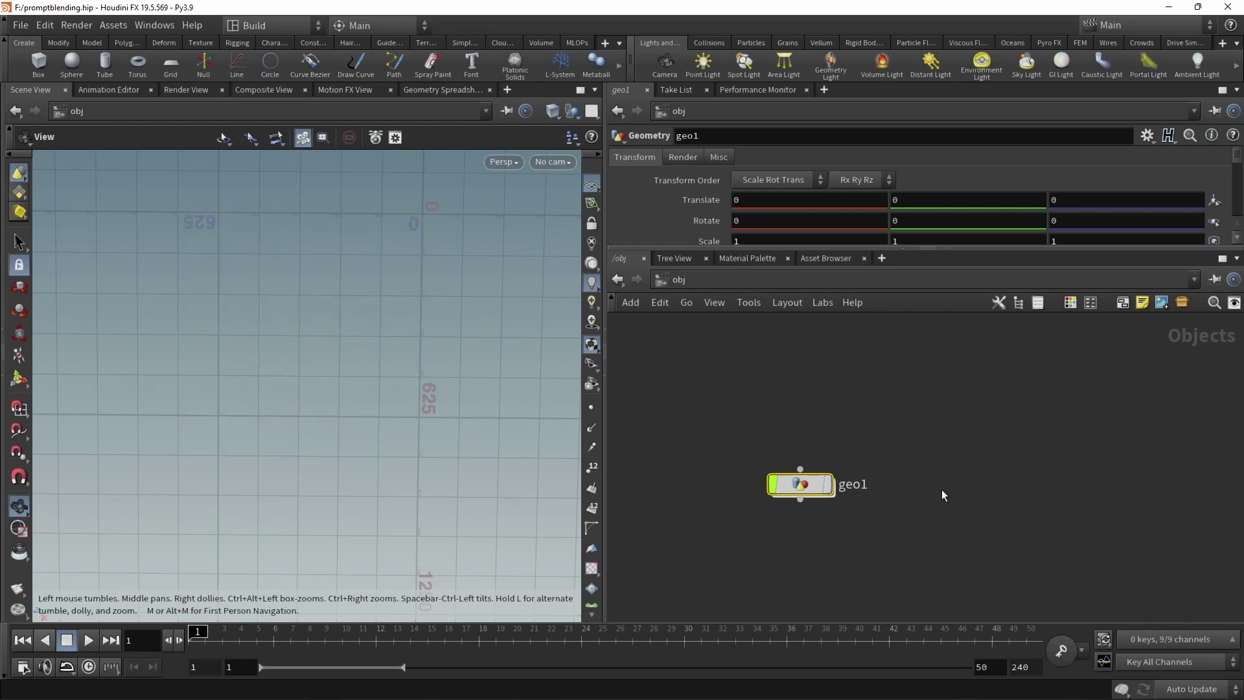
pyautogui.hotkey('ctrl', 'v')
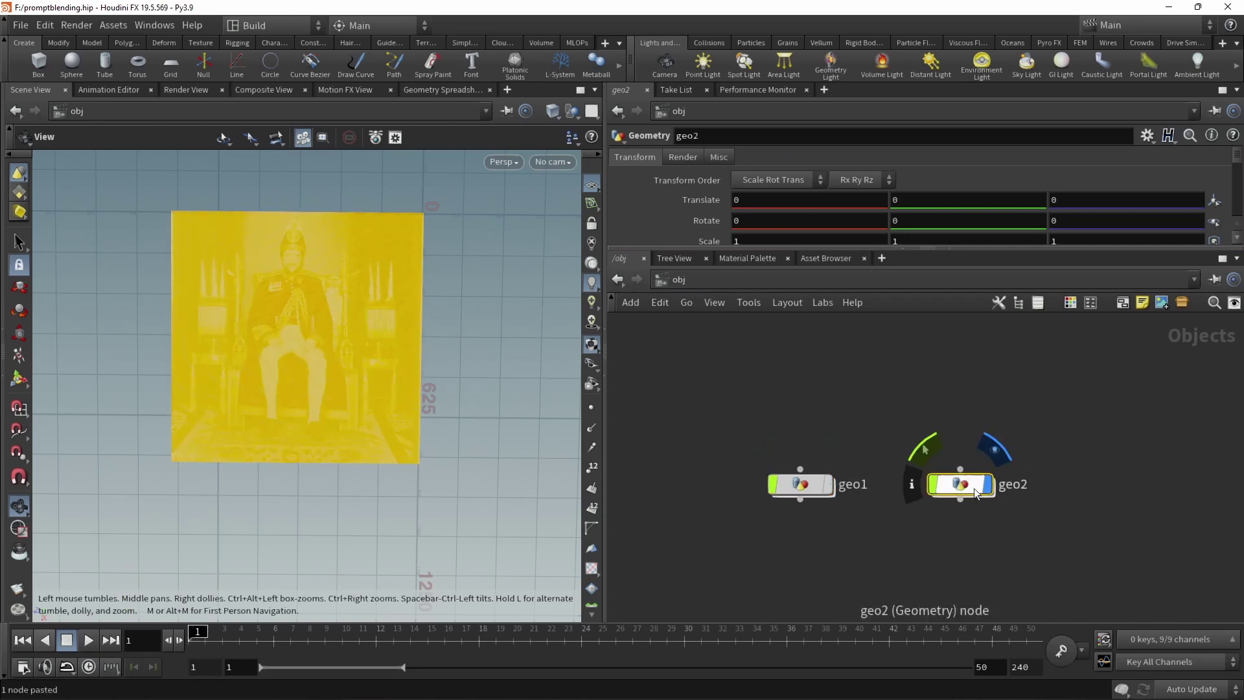
pyautogui.doubleClick(969, 500)
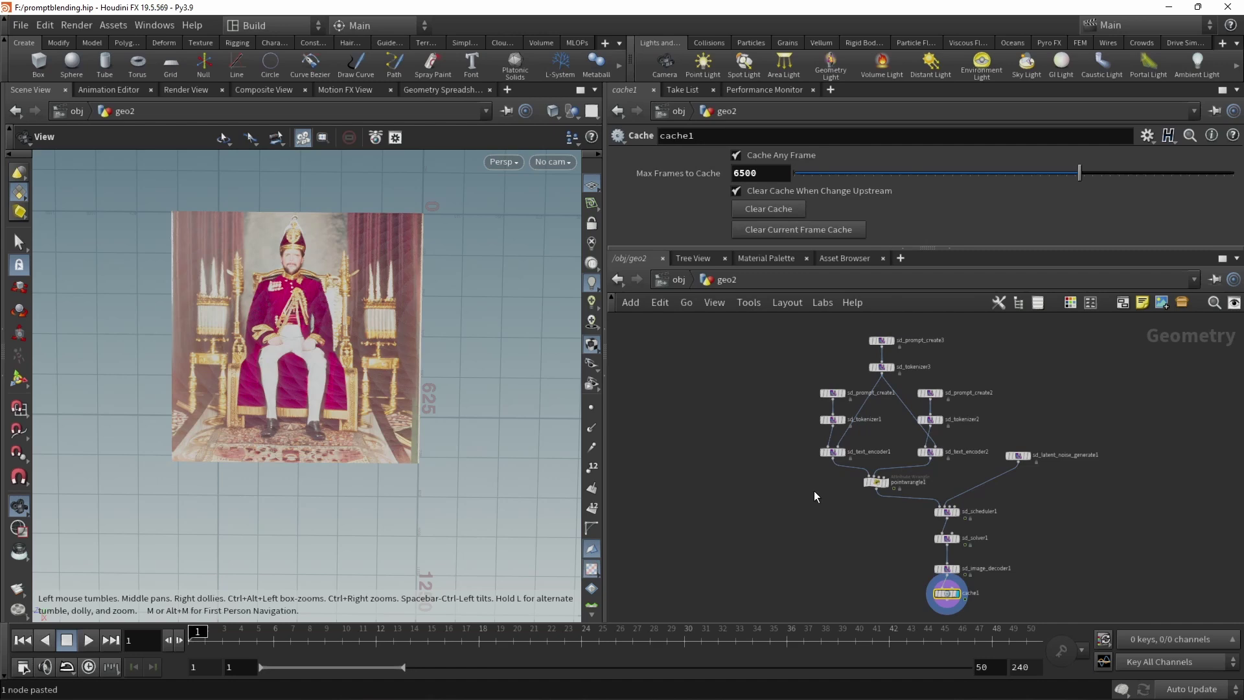
# Step: Copy the second prompt–tokenizer–encoder branch as a third and wire sd_text_encoder3 into pointwrangle1
pyautogui.scroll(-1, 818, 495)
pyautogui.moveTo(834, 562); pyautogui.dragTo(987, 510)
pyautogui.scroll(3, 1036, 538)
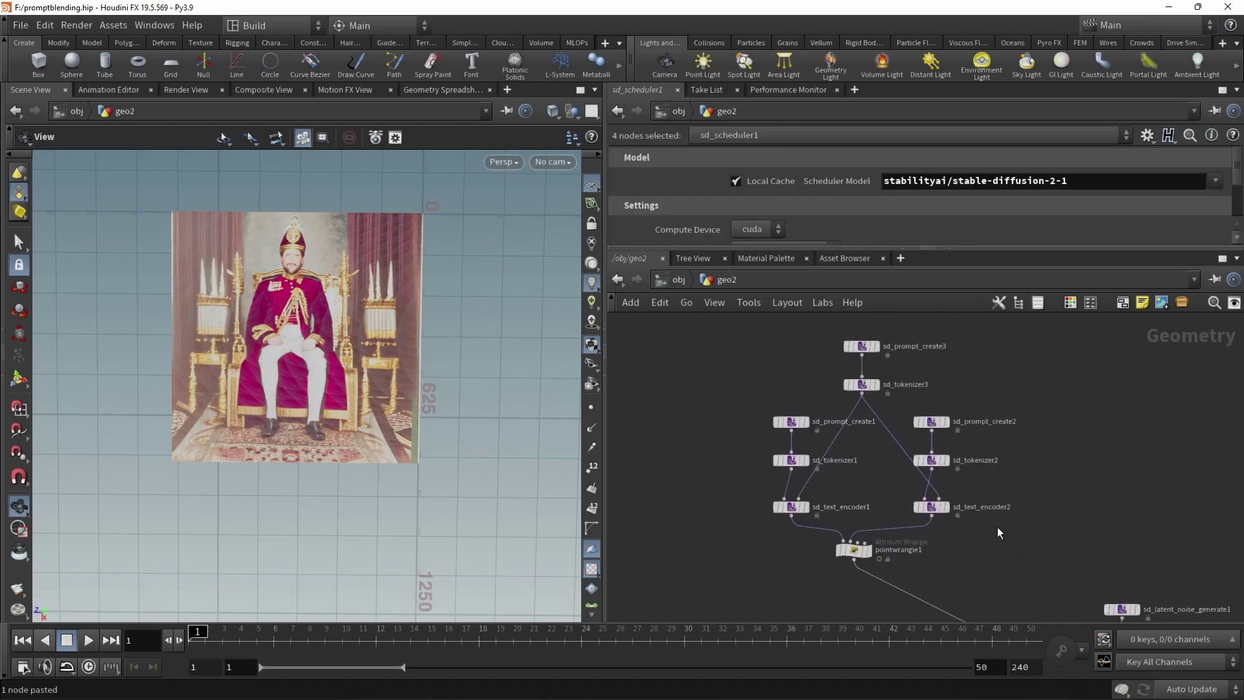
pyautogui.moveTo(1047, 548); pyautogui.dragTo(957, 533, button='middle')
pyautogui.moveTo(914, 401); pyautogui.dragTo(870, 531)
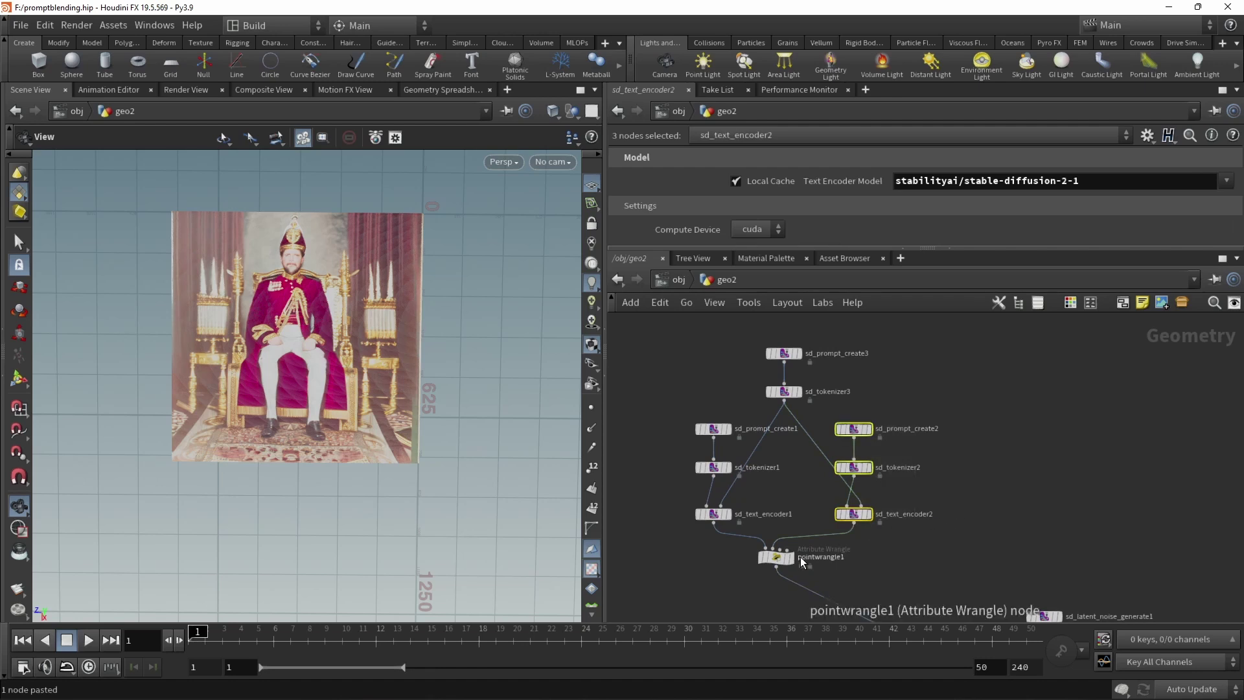
pyautogui.click(789, 557)
pyautogui.hotkey('ctrl', 'c')
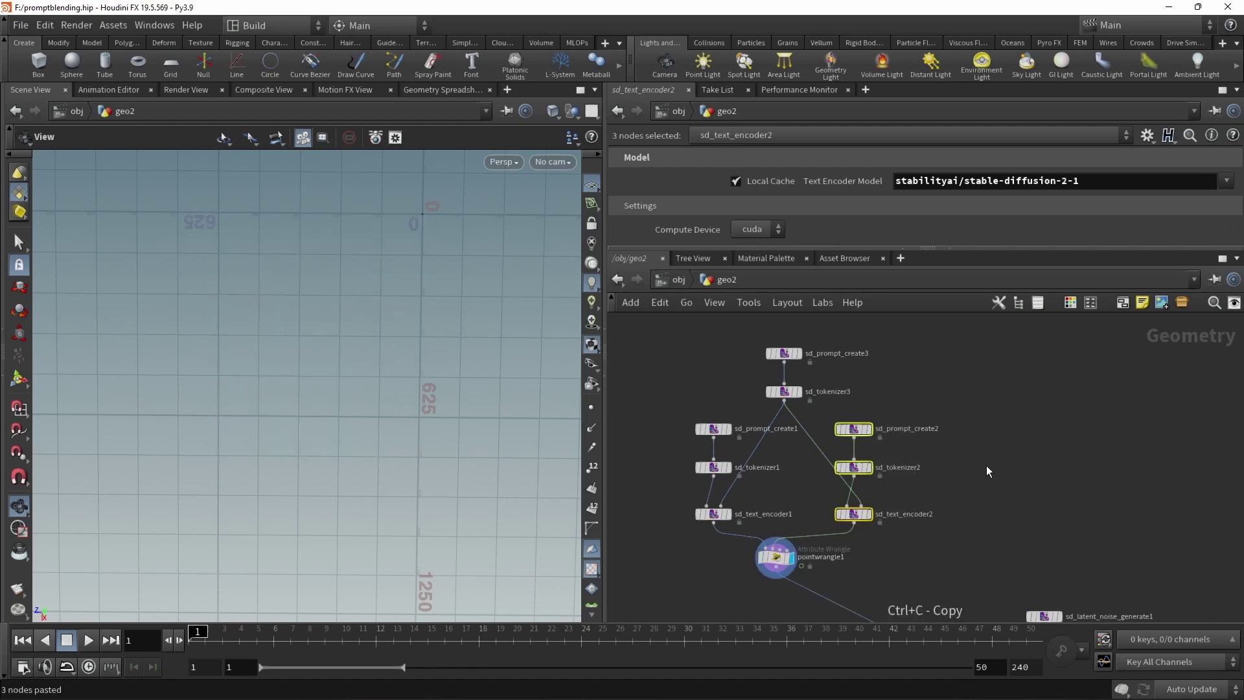
pyautogui.hotkey('ctrl', 'v')
pyautogui.scroll(2, 951, 550)
pyautogui.click(738, 510)
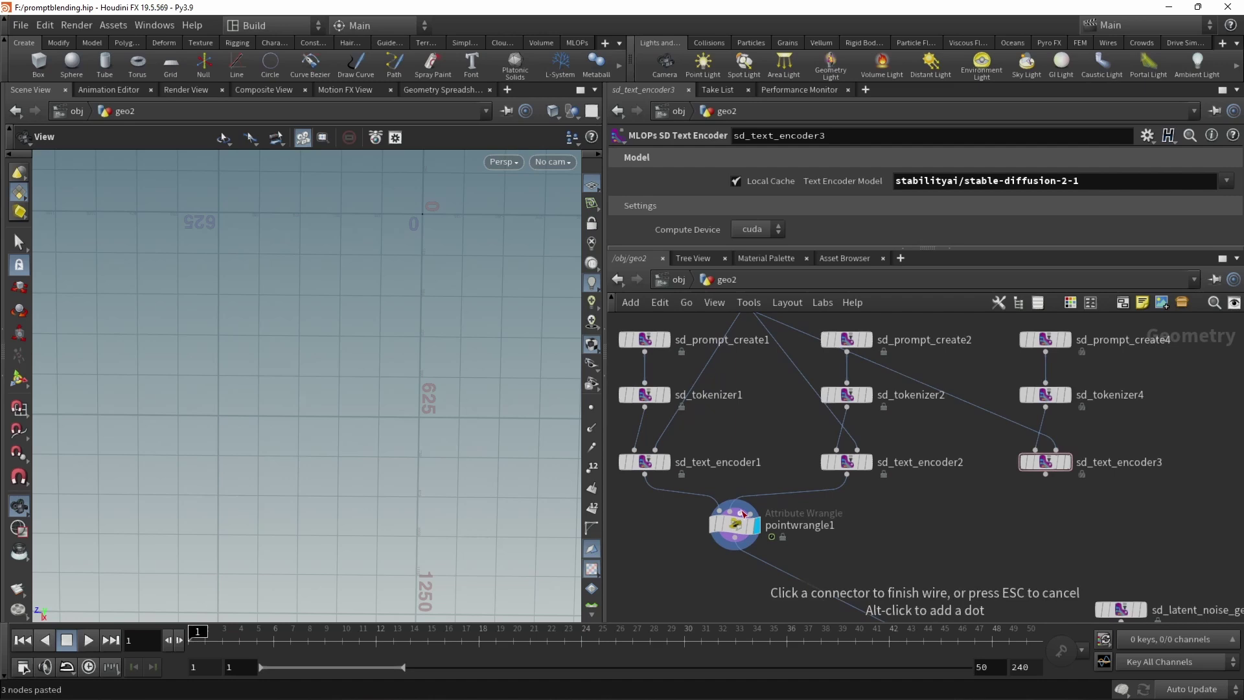
pyautogui.click(1041, 496)
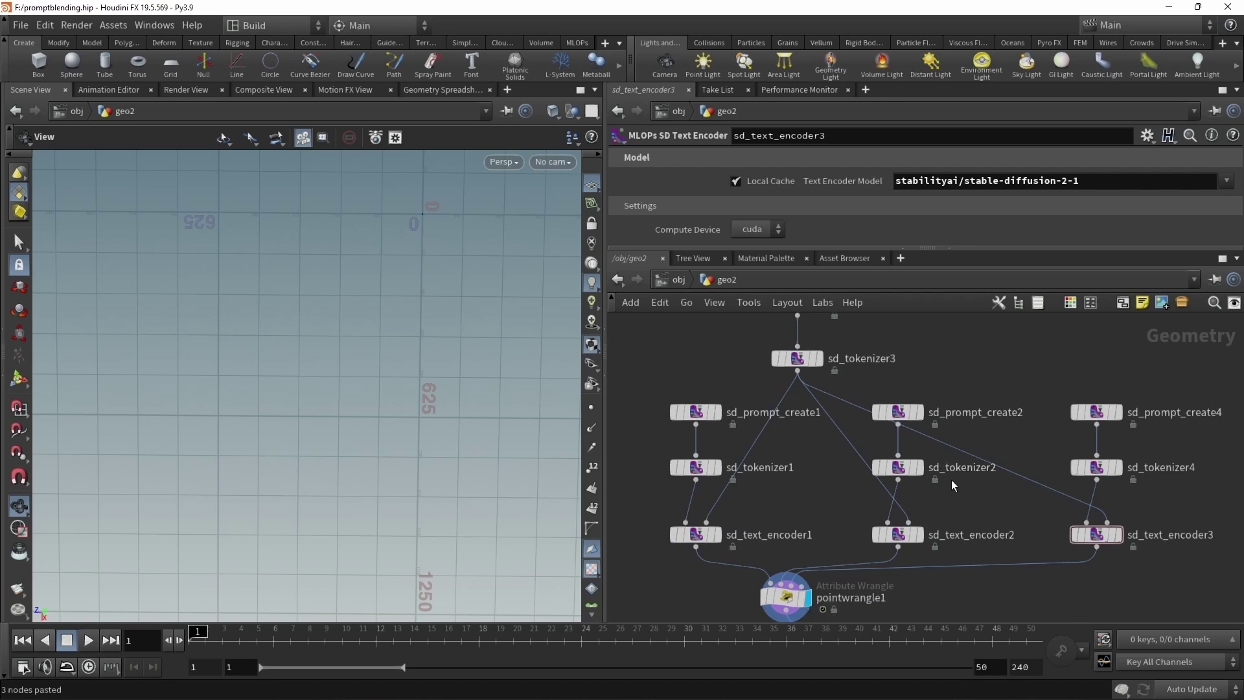
# Step: Change sd_prompt_create2's prompt from queen to 'man'
pyautogui.moveTo(653, 368); pyautogui.dragTo(729, 440)
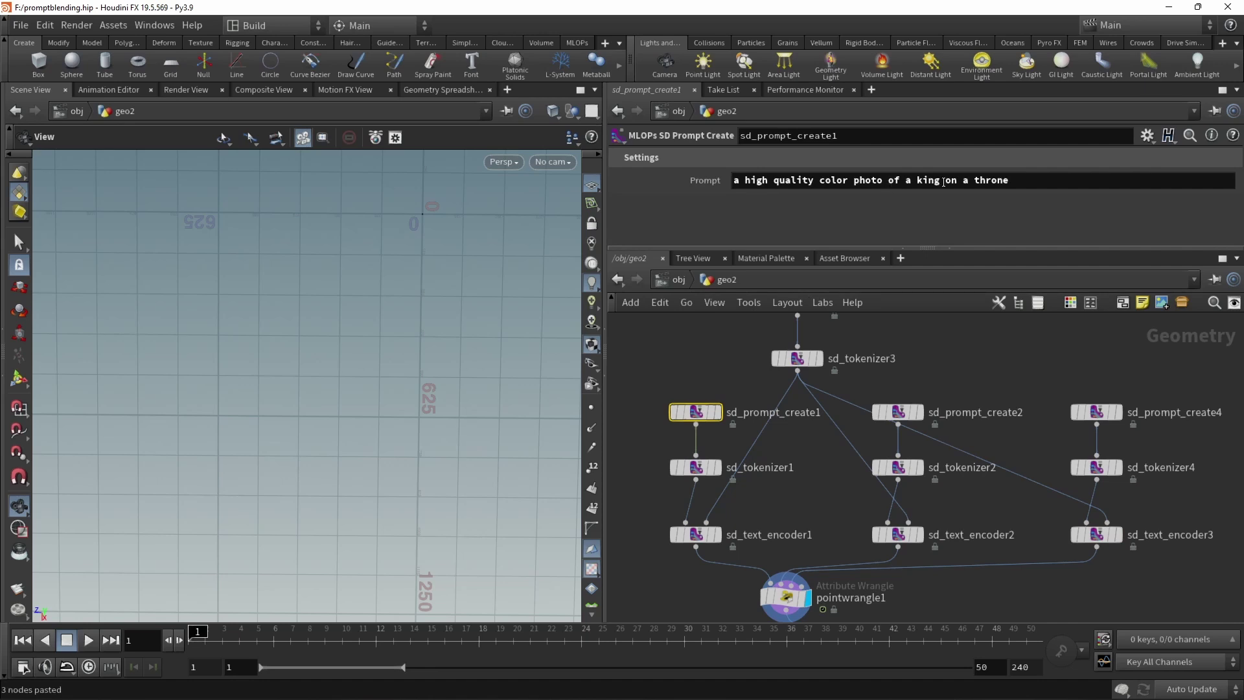
pyautogui.click(899, 416)
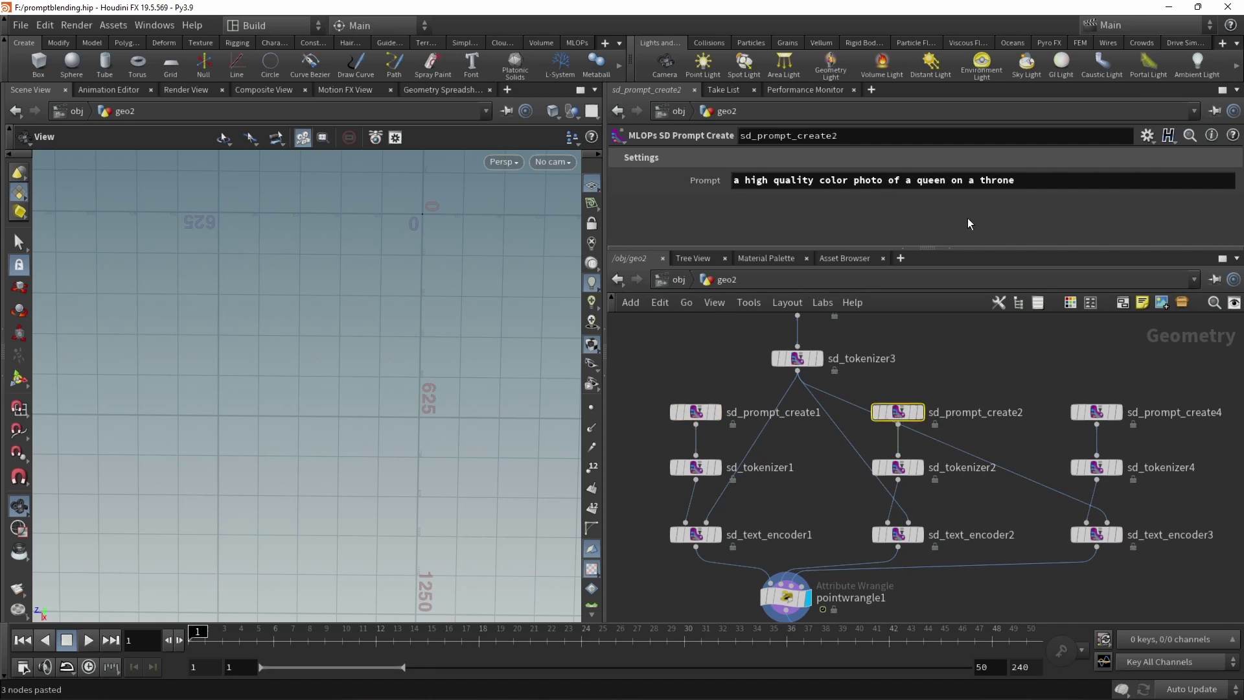
pyautogui.moveTo(915, 180); pyautogui.dragTo(733, 181)
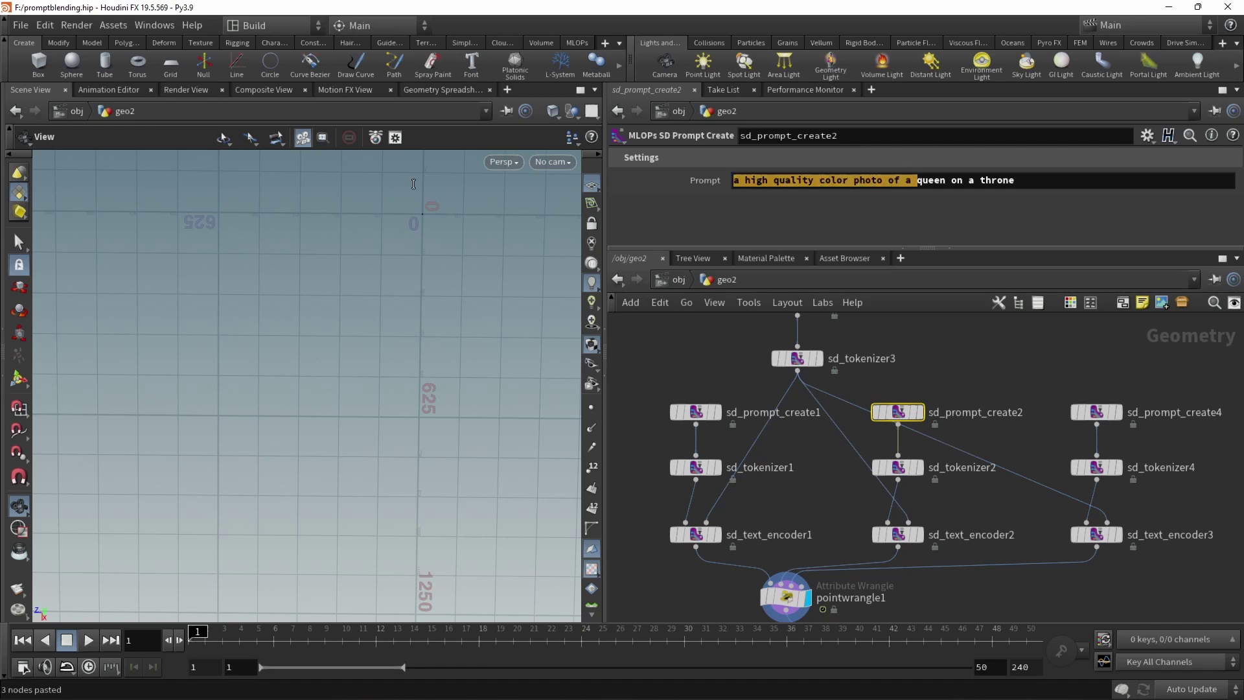
pyautogui.press('BackSpace')
pyautogui.hotkey('shift', 'End')
pyautogui.press('Delete')
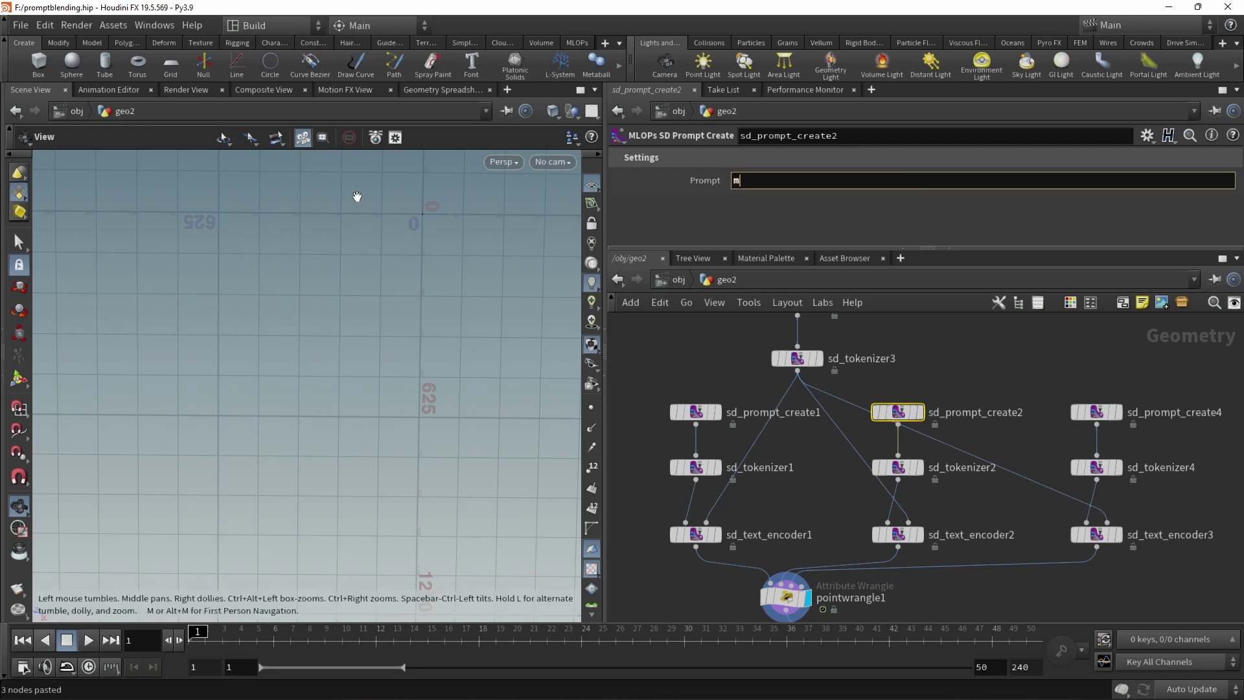
# Step: Set sd_prompt_create4's prompt to 'woman' and check the king, man and woman prompts
pyautogui.click(1096, 412)
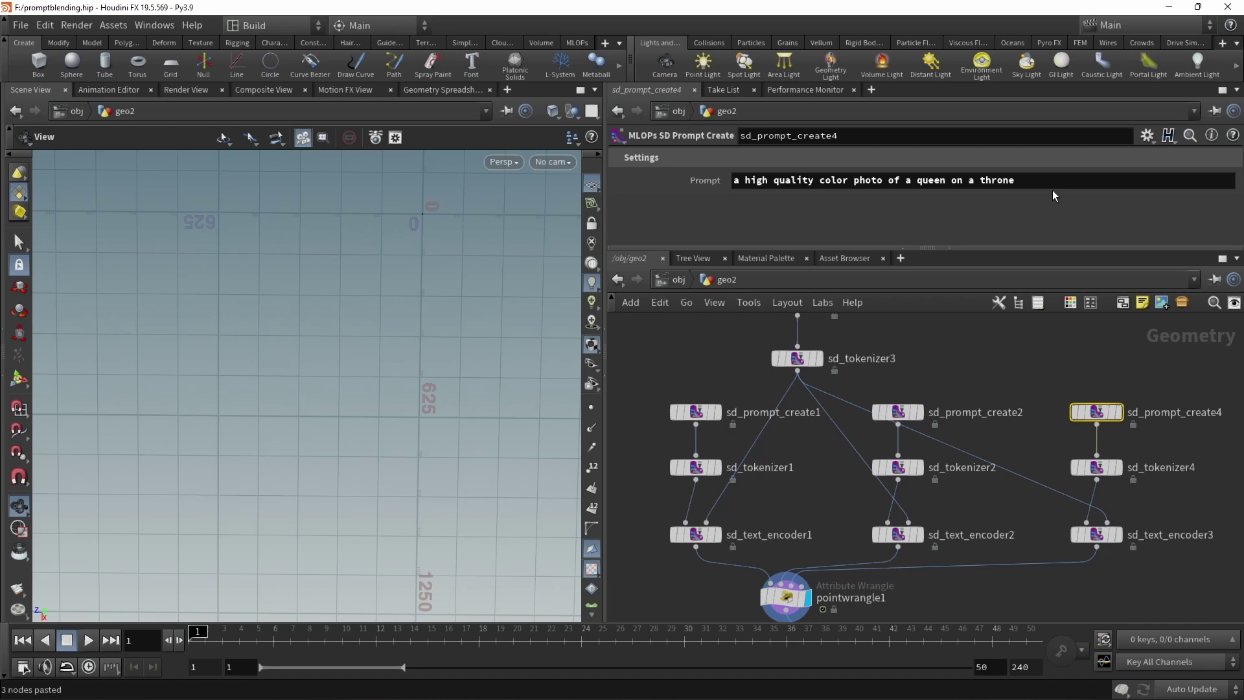
pyautogui.click(640, 181)
pyautogui.write('w')
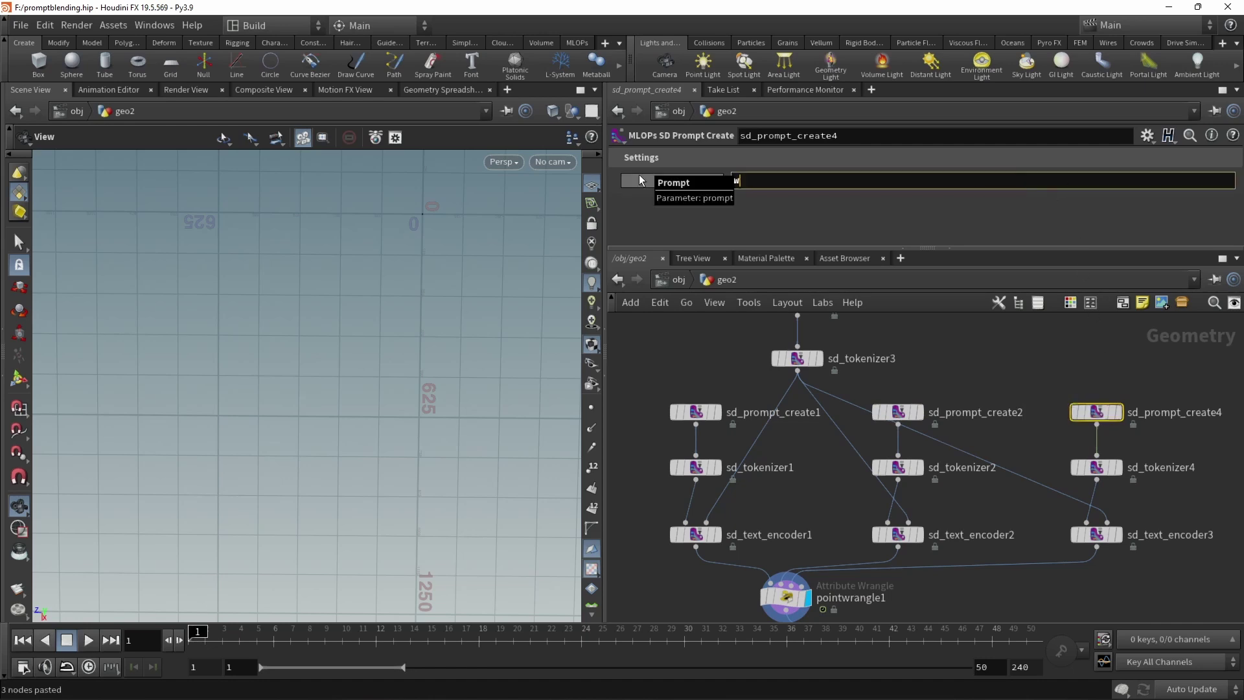
pyautogui.write('oman')
pyautogui.press('Return')
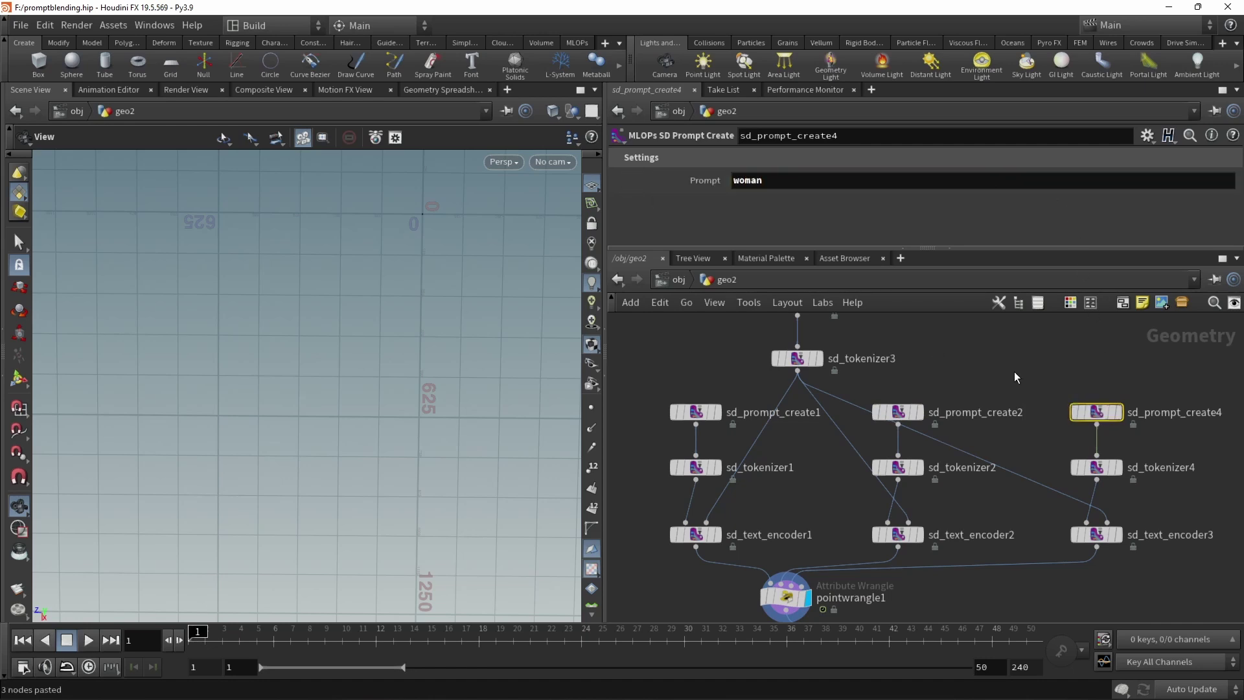
pyautogui.click(696, 412)
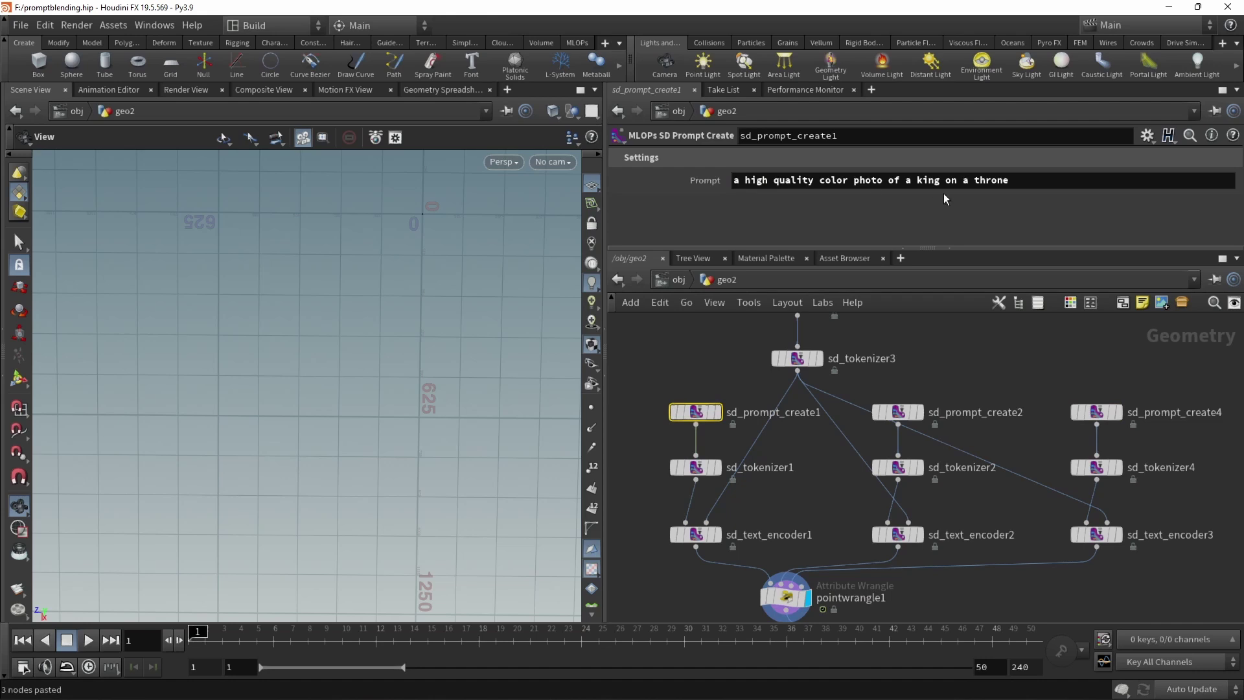
pyautogui.click(898, 412)
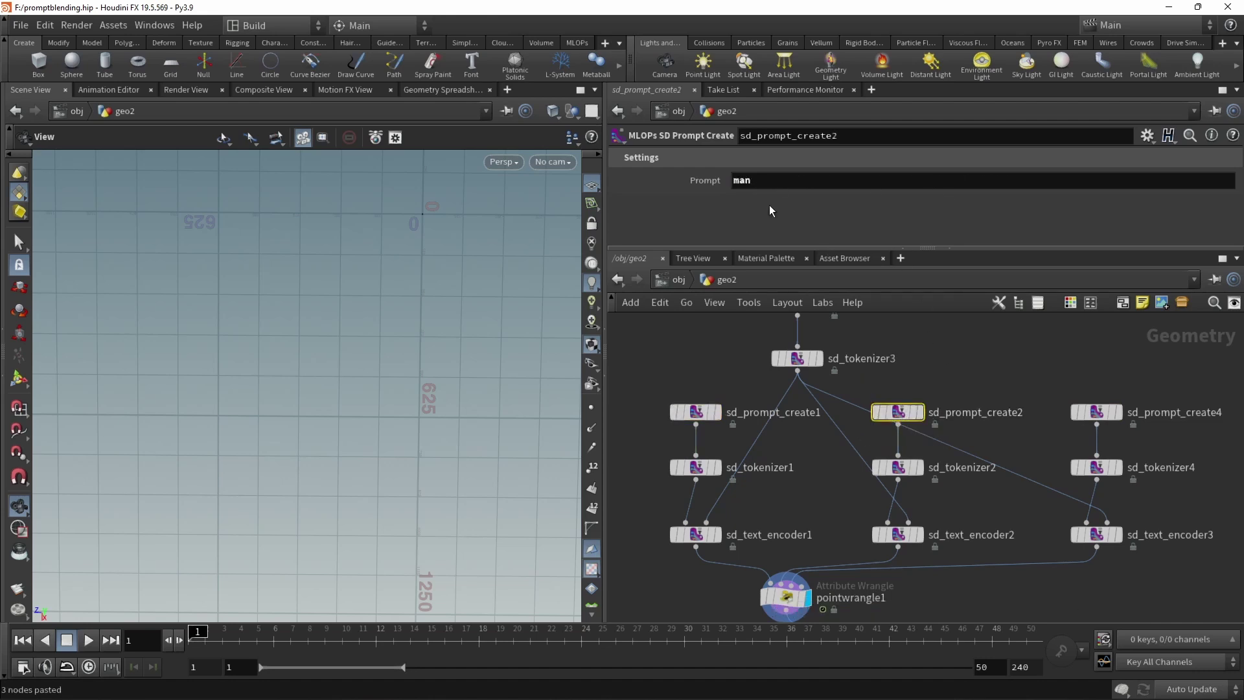
pyautogui.click(1096, 412)
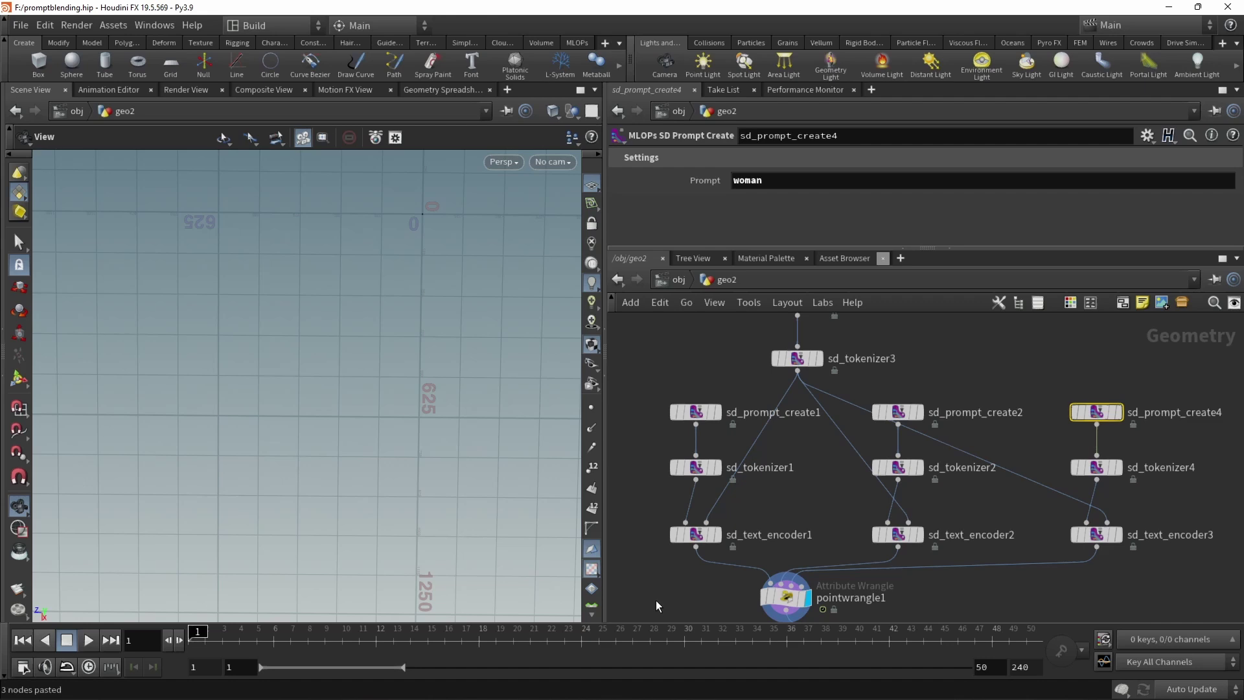
# Step: Select pointwrangle1 and enlarge the parameter pane to show its VEX code
pyautogui.moveTo(694, 587); pyautogui.dragTo(696, 541, button='middle')
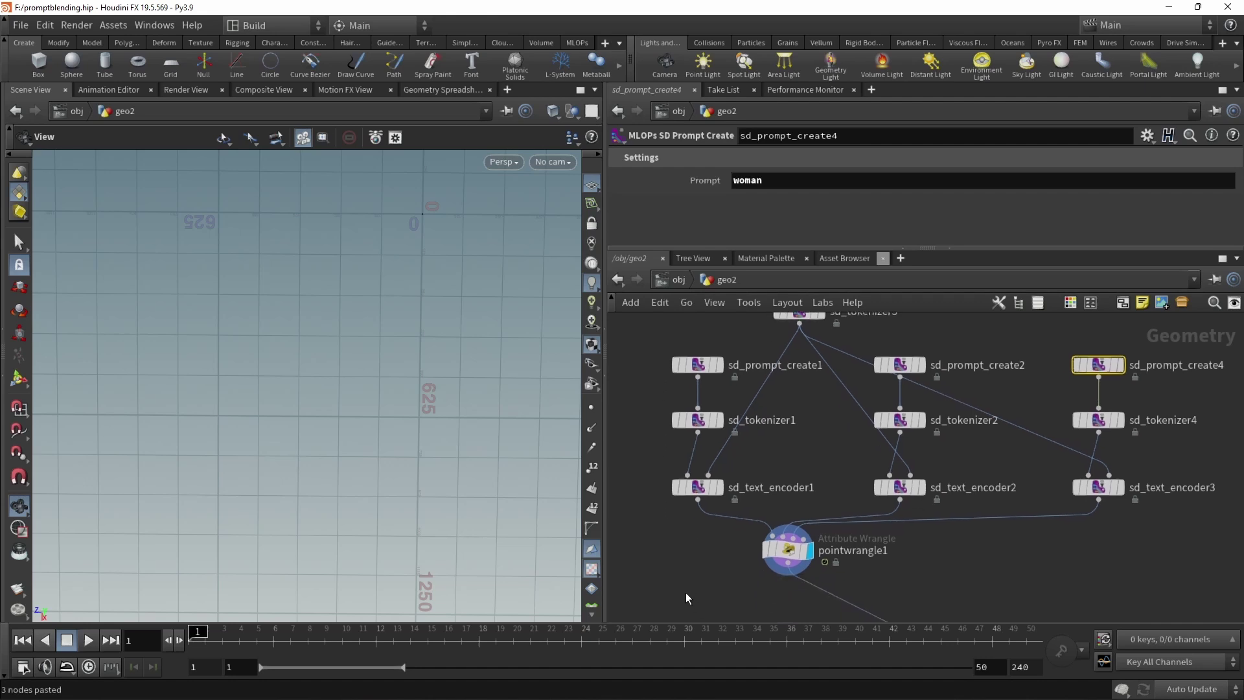
pyautogui.click(787, 549)
pyautogui.moveTo(797, 250); pyautogui.dragTo(797, 440)
# Step: Duplicate the embedding declarations as uncond2 and cond2, reading from input 2
pyautogui.moveTo(975, 271); pyautogui.dragTo(616, 260)
pyautogui.hotkey('ctrl', 'c')
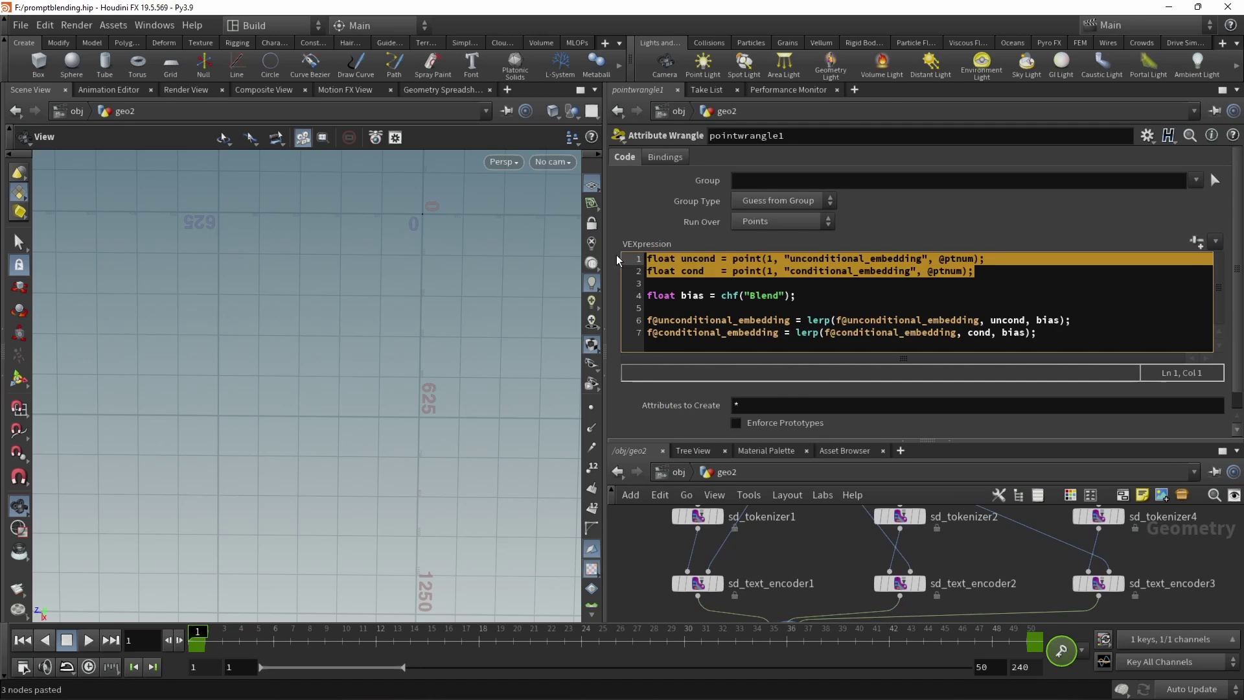
pyautogui.press('Right')
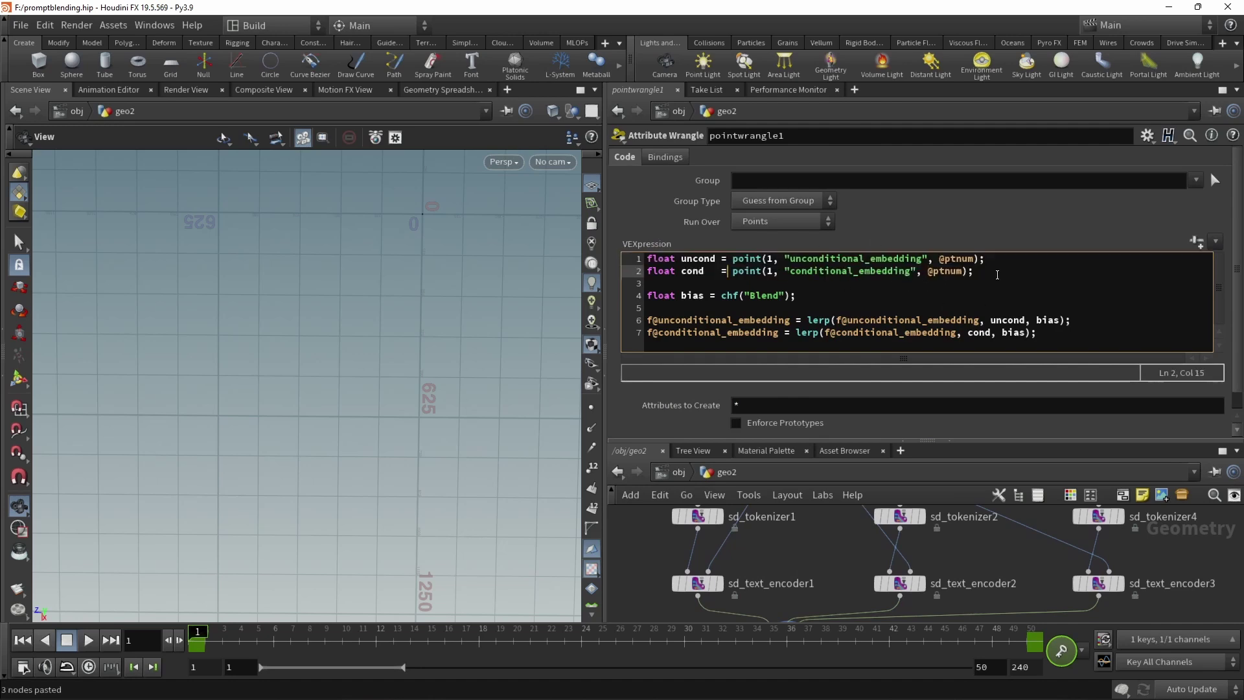
pyautogui.write('1')
pyautogui.write('1')
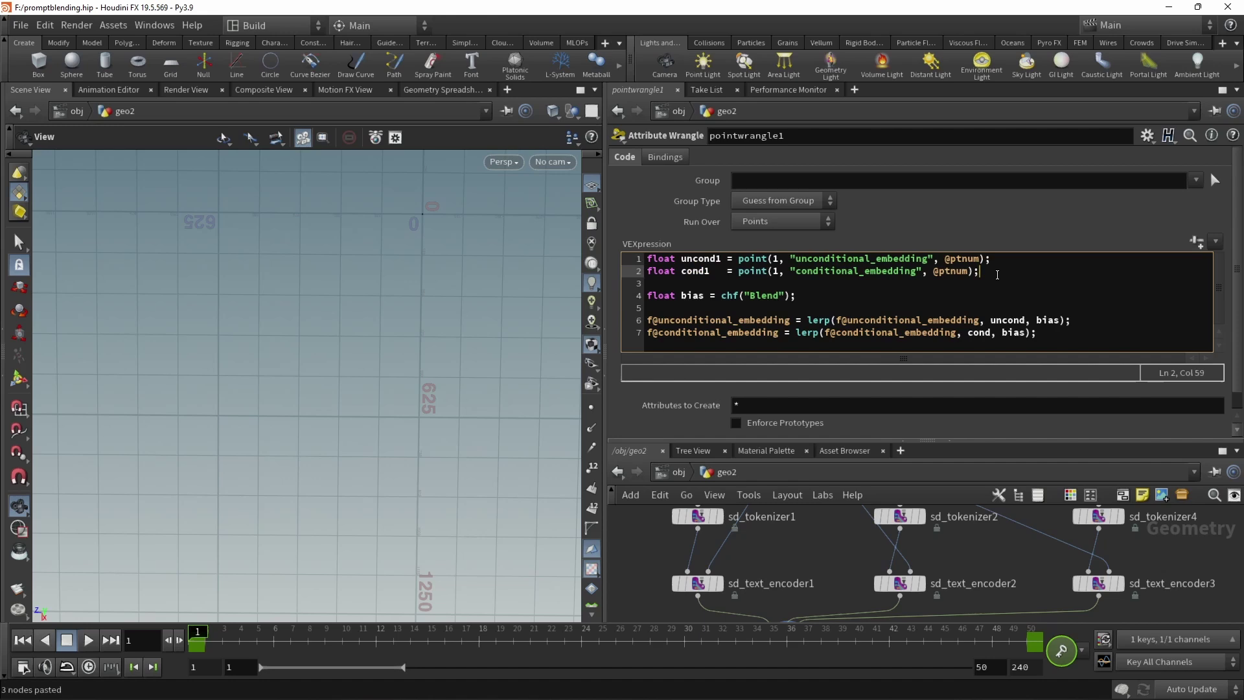
pyautogui.press('End')
pyautogui.press('Return')
pyautogui.press('Return')
pyautogui.hotkey('ctrl', 'v')
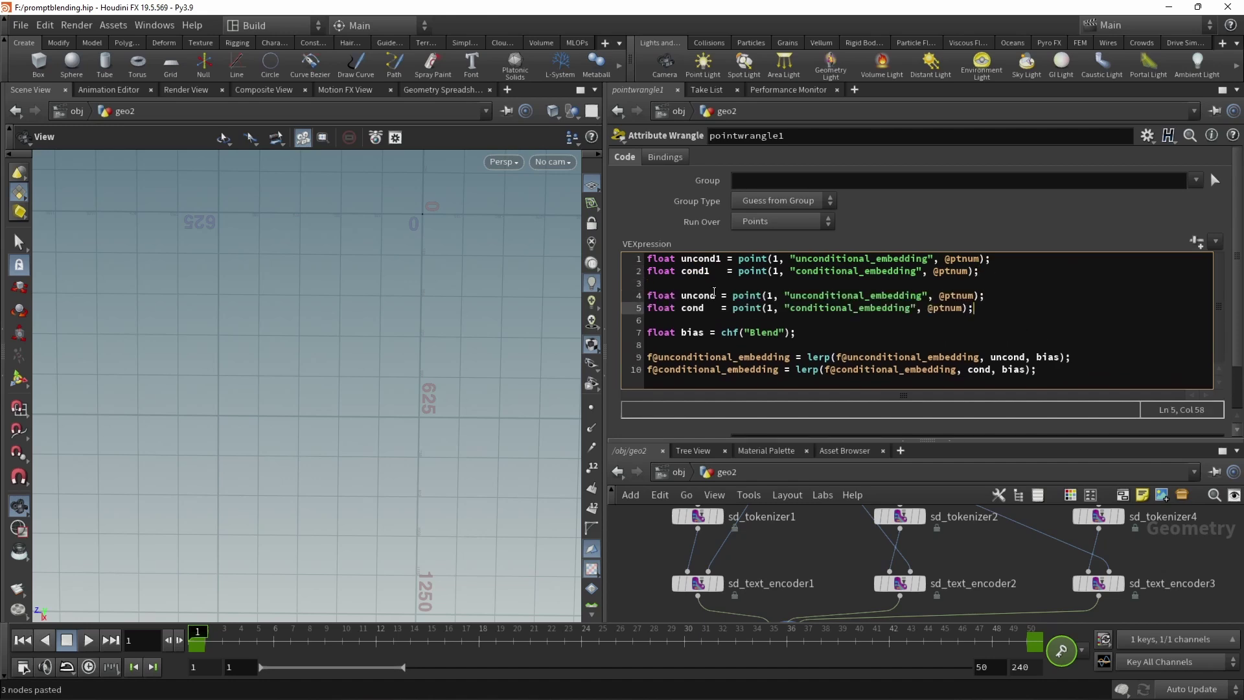
pyautogui.click(715, 295)
pyautogui.write('2')
pyautogui.click(705, 308)
pyautogui.write('2')
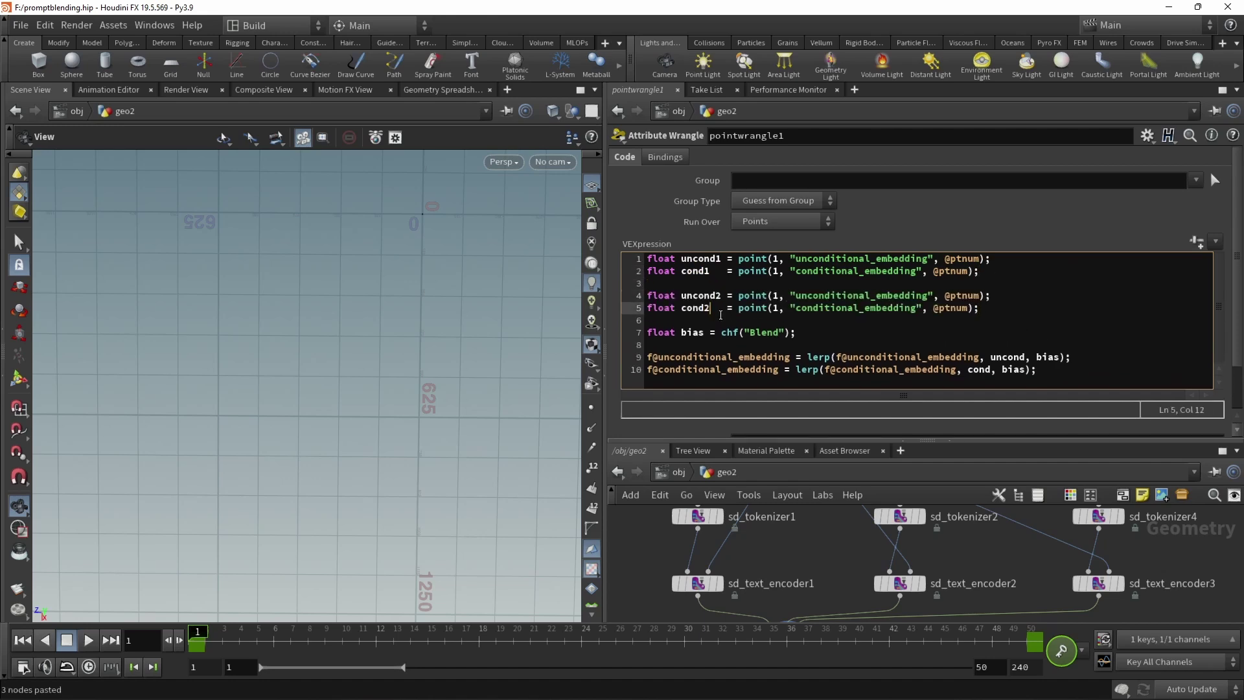
pyautogui.doubleClick(775, 295)
pyautogui.write('2')
pyautogui.doubleClick(774, 307)
pyautogui.write('2')
# Step: Delete the bias parameter line and the lerp expression on line 9
pyautogui.click(804, 332)
pyautogui.moveTo(807, 331); pyautogui.dragTo(620, 338)
pyautogui.press('BackSpace')
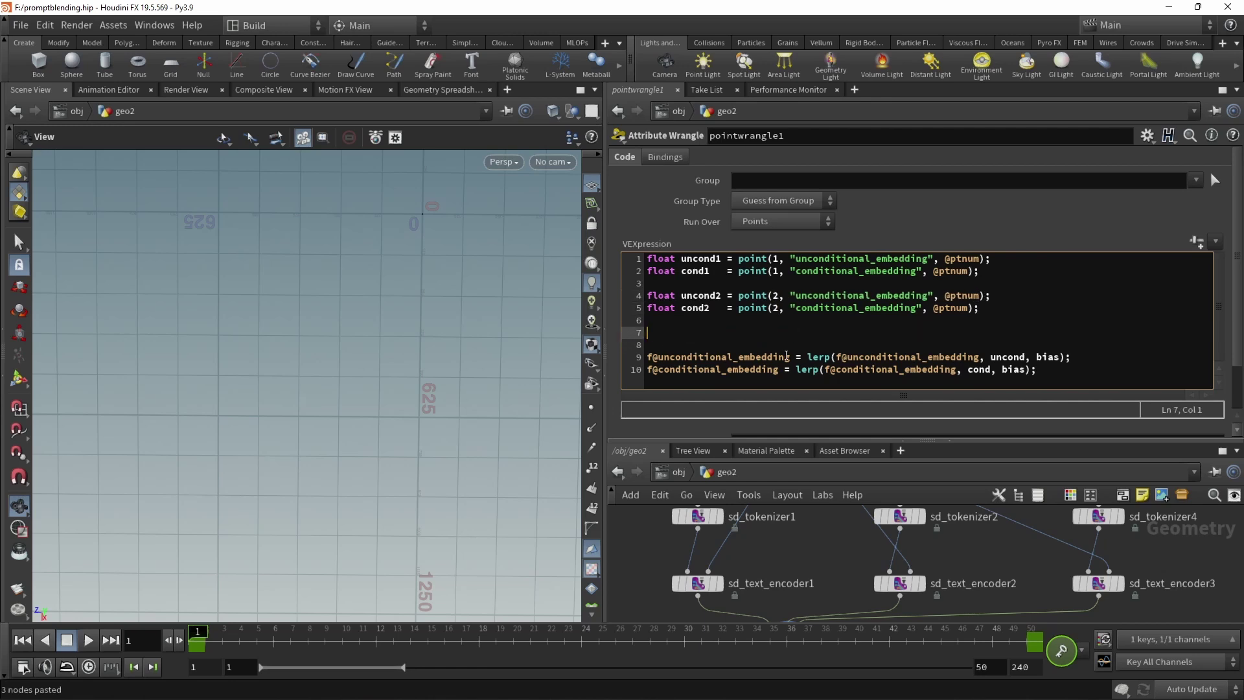
pyautogui.moveTo(807, 357); pyautogui.dragTo(1071, 357)
pyautogui.press('BackSpace')
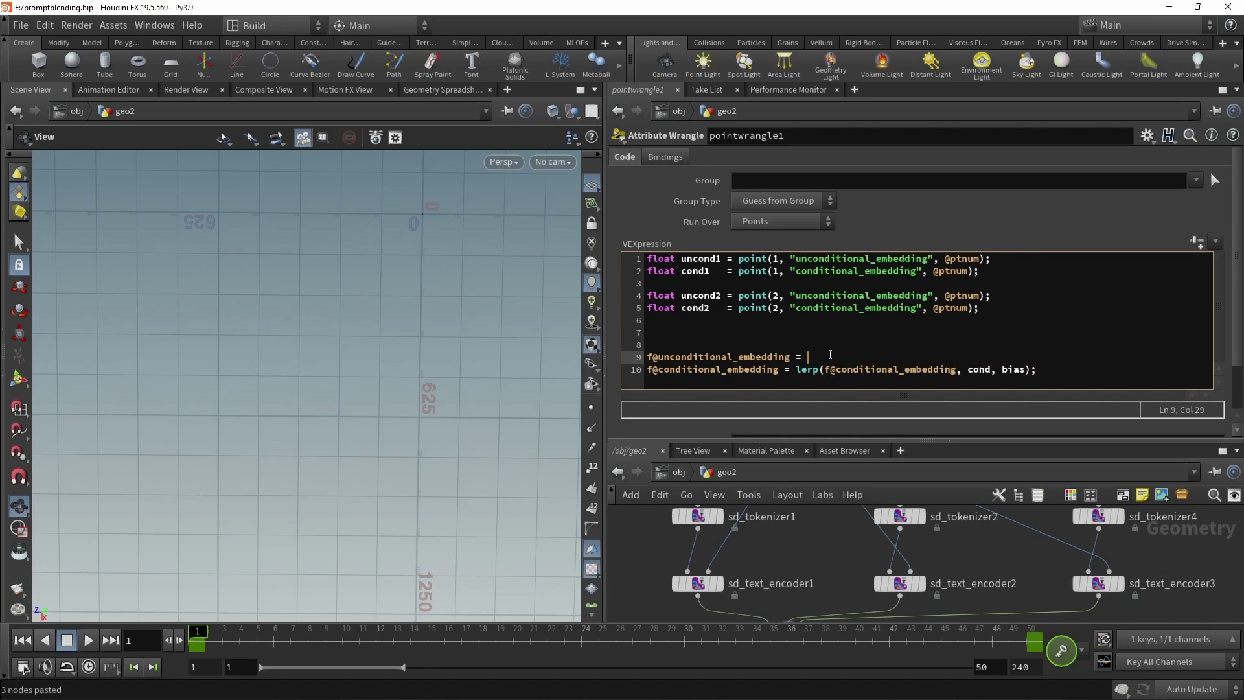
# Step: Rewrite line 9 as (f@unconditional_embedding - uncond1 + uncond2) / 3.0
pyautogui.write('f@unconditional_embedding -')
pyautogui.doubleClick(716, 258)
pyautogui.hotkey('ctrl', 'c')
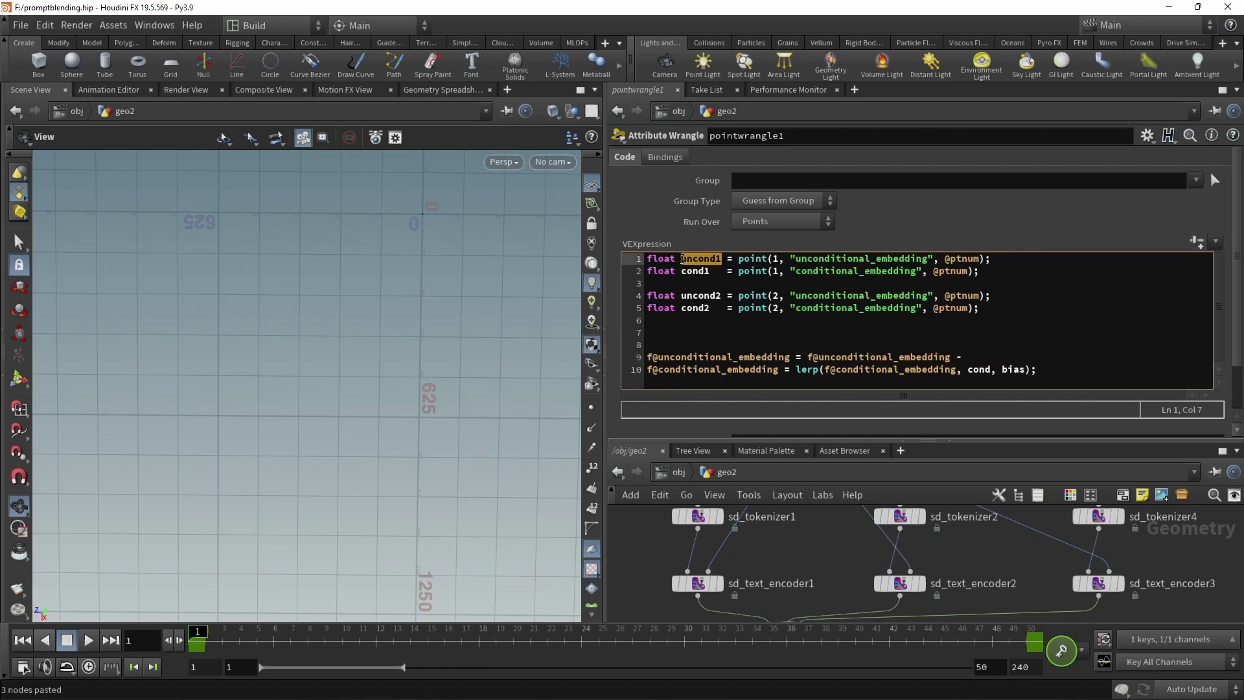
pyautogui.click(978, 358)
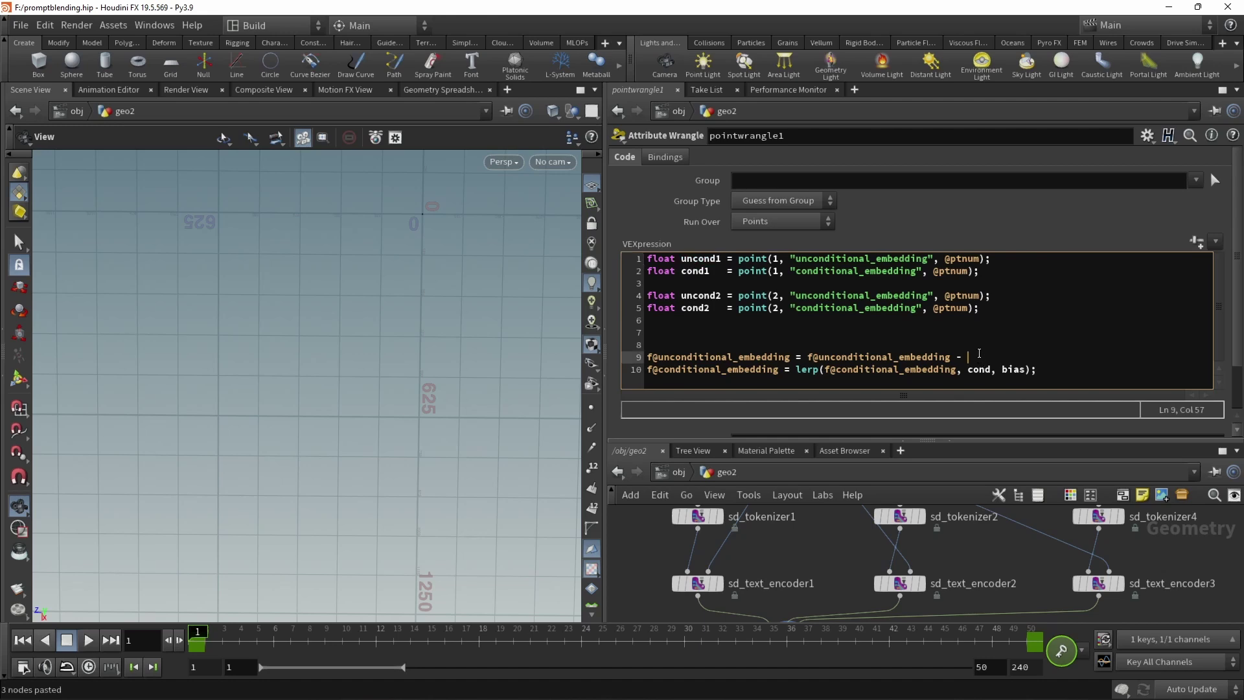
pyautogui.hotkey('ctrl', 'v')
pyautogui.click(810, 357)
pyautogui.write('(')
pyautogui.press('End')
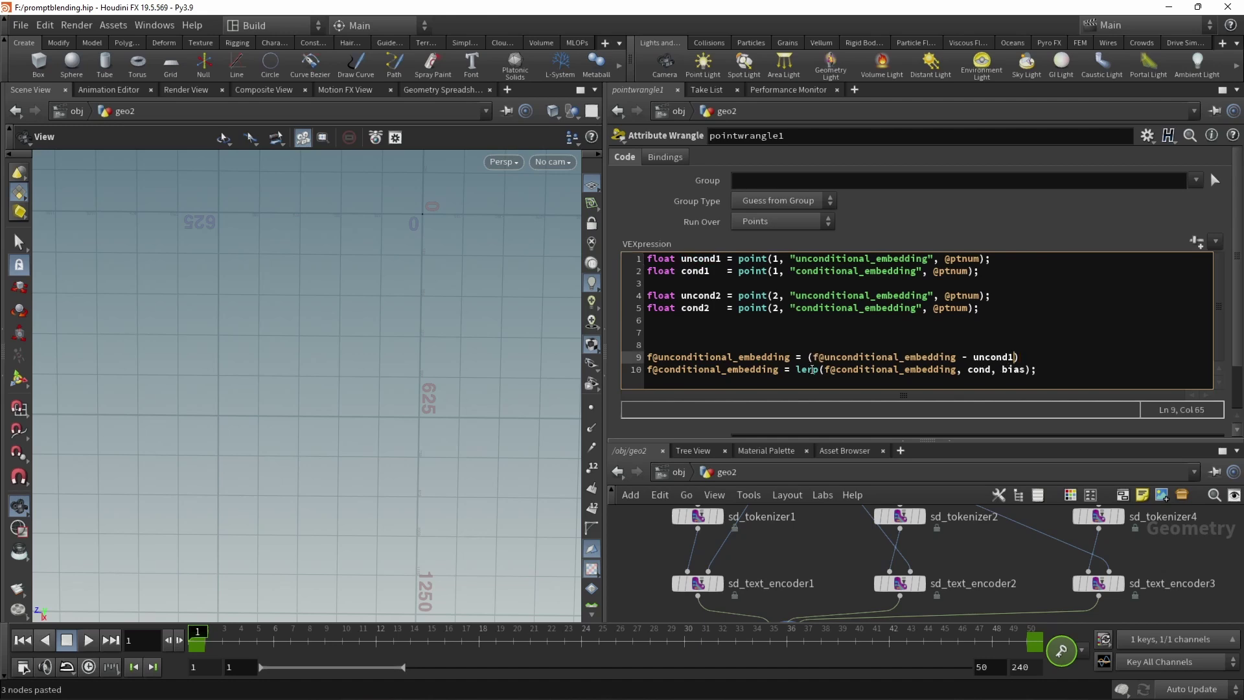
pyautogui.write('+')
pyautogui.doubleClick(701, 296)
pyautogui.hotkey('ctrl', 'c')
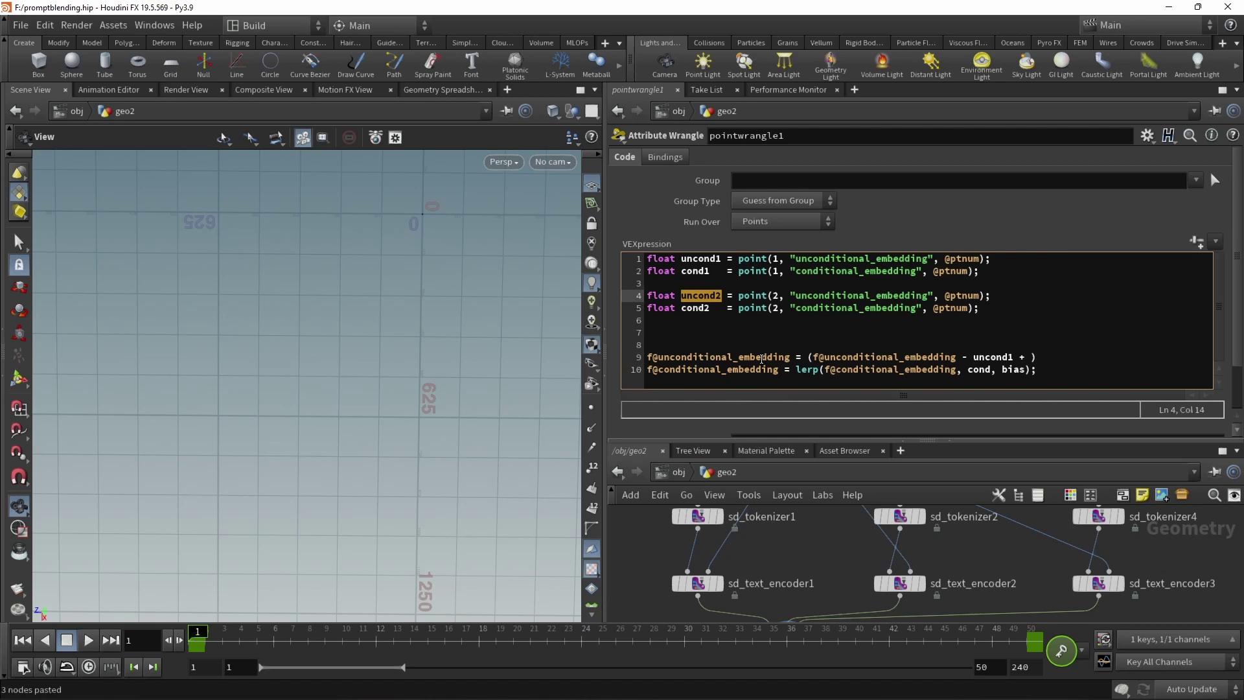
pyautogui.click(1030, 356)
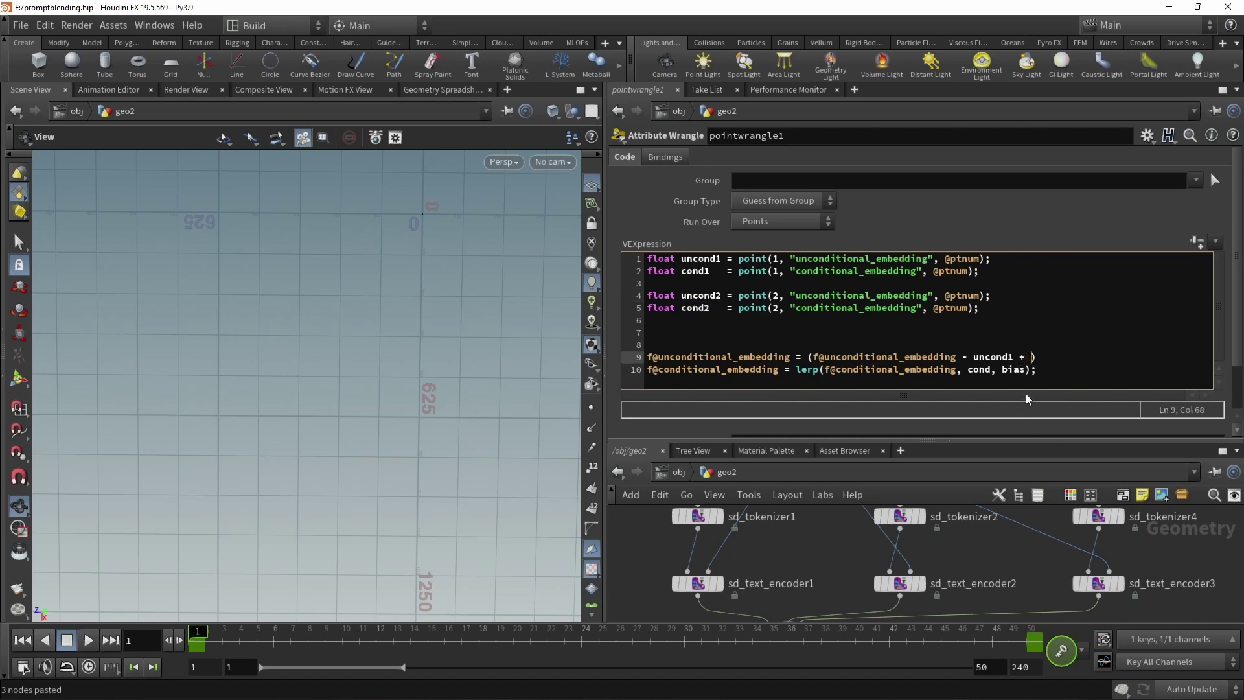
pyautogui.hotkey('ctrl', 'v')
pyautogui.press('End')
pyautogui.write('/ 3.0;')
# Step: Replace line 10 with the conditional version: (f@conditional_embedding - cond1 + cond2) / 3.0
pyautogui.click(636, 369)
pyautogui.press('BackSpace')
pyautogui.press('BackSpace')
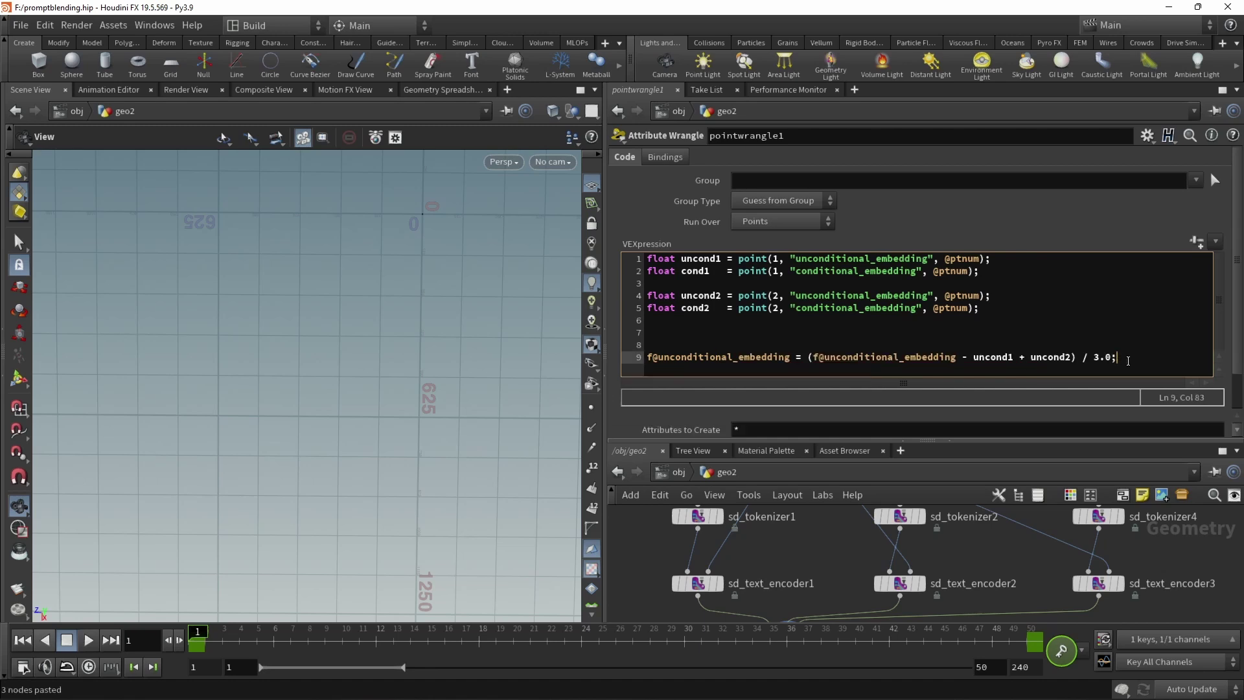
pyautogui.hotkey('shift', 'Home')
pyautogui.hotkey('ctrl', 'c')
pyautogui.press('End')
pyautogui.press('Return')
pyautogui.hotkey('ctrl', 'v')
pyautogui.click(669, 369)
pyautogui.press('BackSpace')
pyautogui.press('BackSpace')
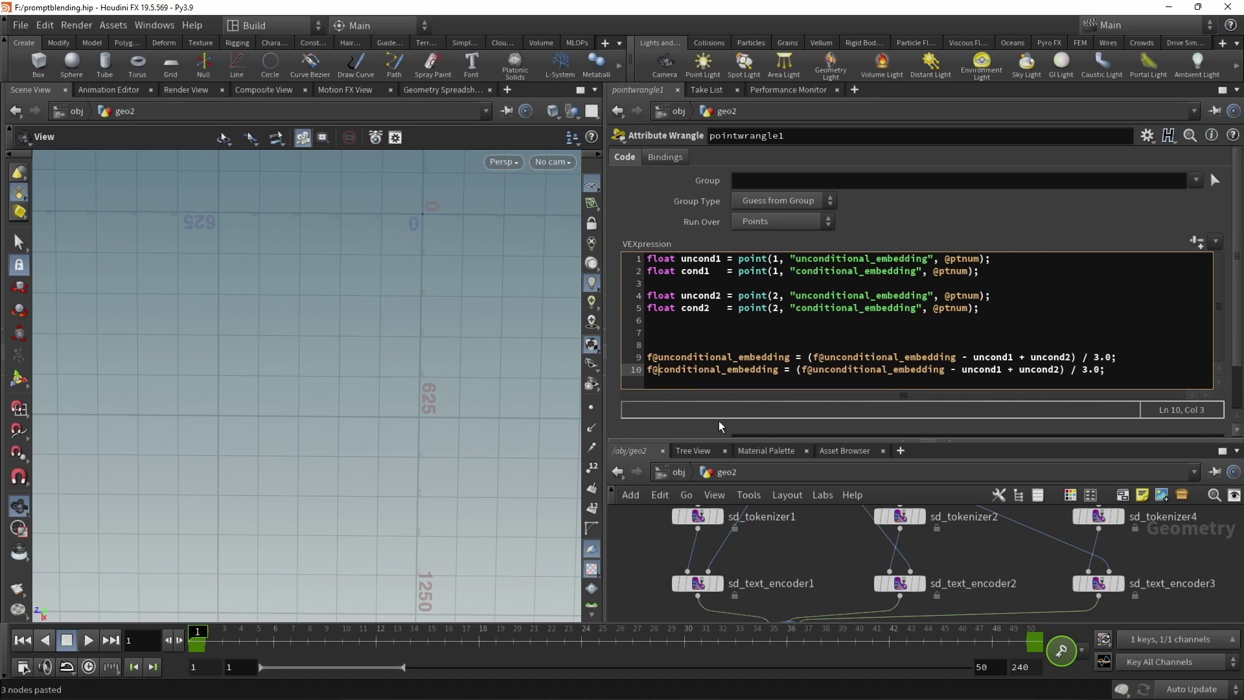
pyautogui.click(824, 369)
pyautogui.press('BackSpace')
pyautogui.press('BackSpace')
pyautogui.click(961, 368)
pyautogui.press('BackSpace')
pyautogui.press('BackSpace')
pyautogui.click(1007, 369)
pyautogui.press('BackSpace')
pyautogui.press('BackSpace')
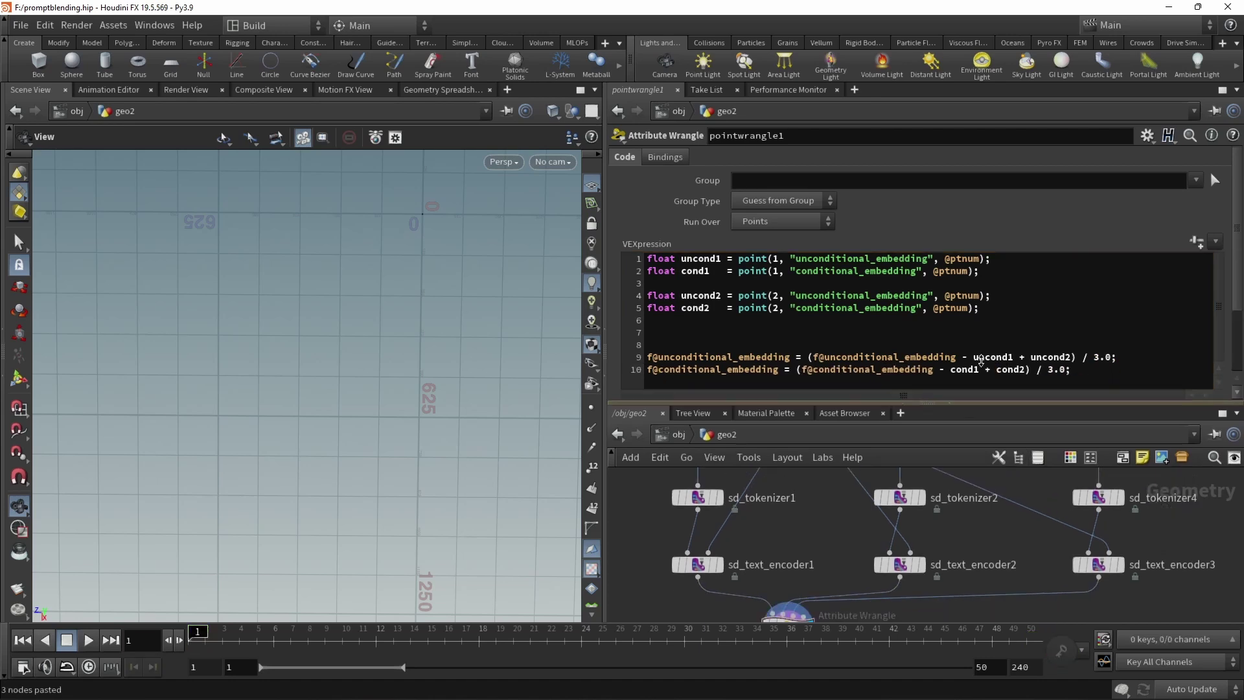
# Step: Save the scene and remove the / 3.0 division from both embedding lines
pyautogui.hotkey('ctrl', 's')
pyautogui.scroll(-3, 952, 566)
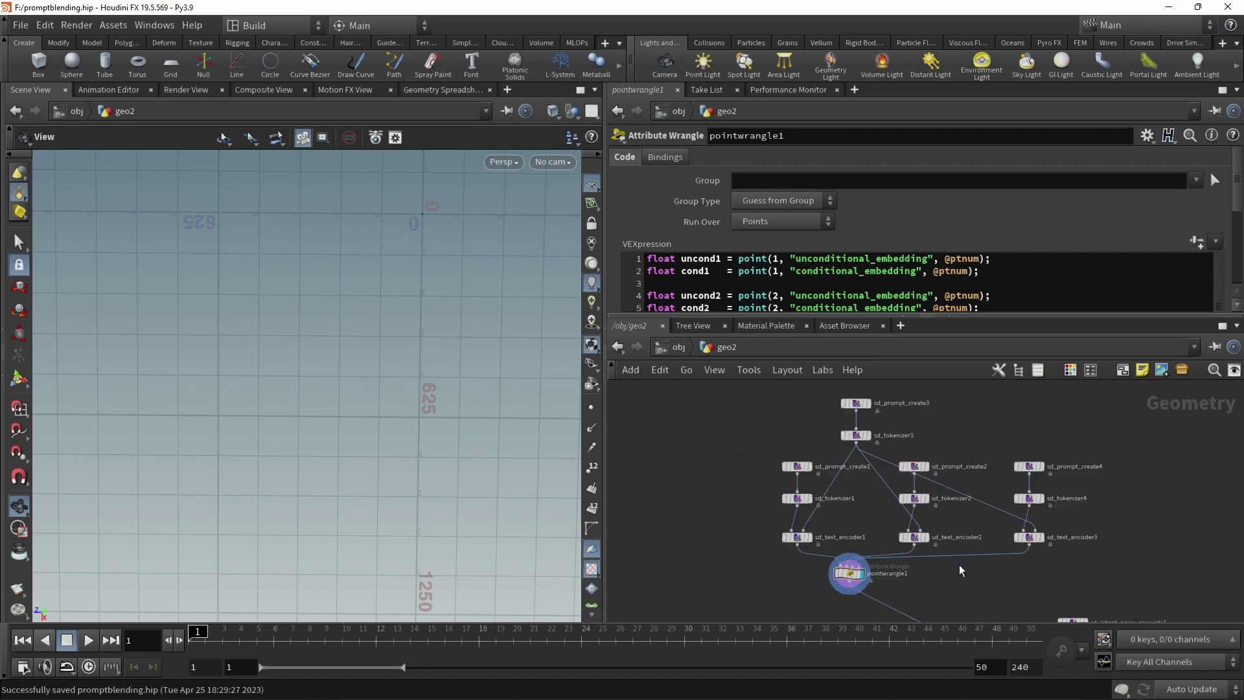
pyautogui.moveTo(961, 570); pyautogui.dragTo(970, 488, button='middle')
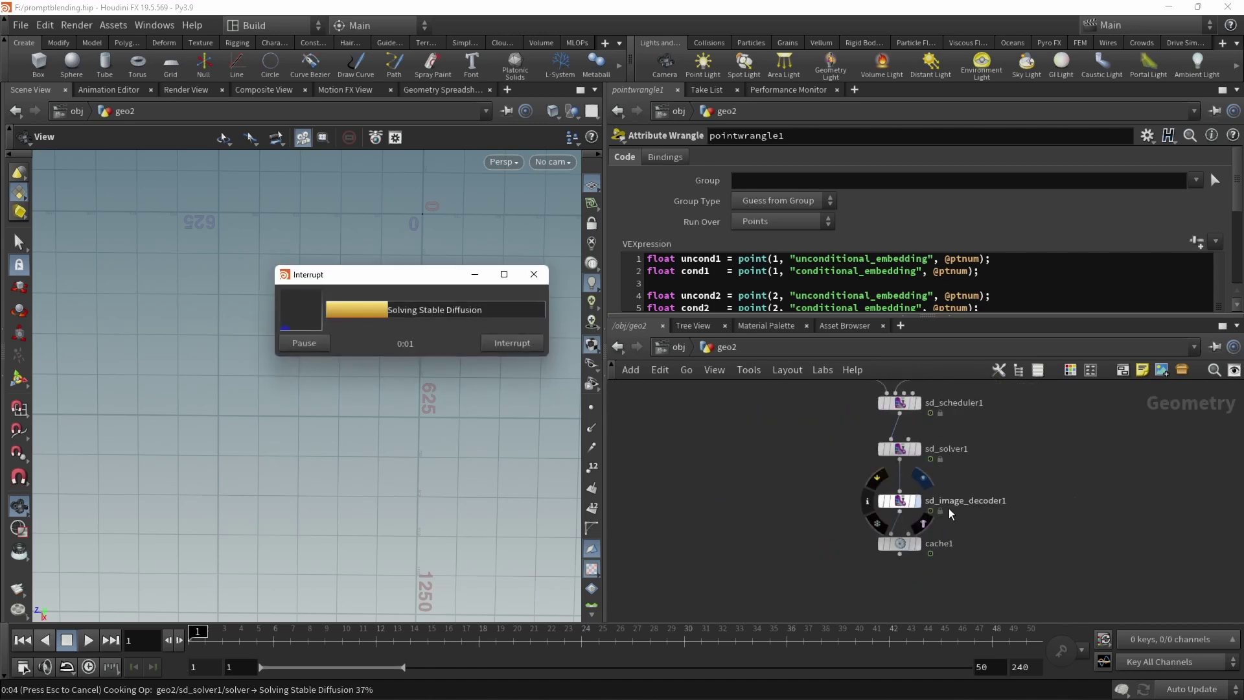
pyautogui.moveTo(864, 317); pyautogui.dragTo(864, 399)
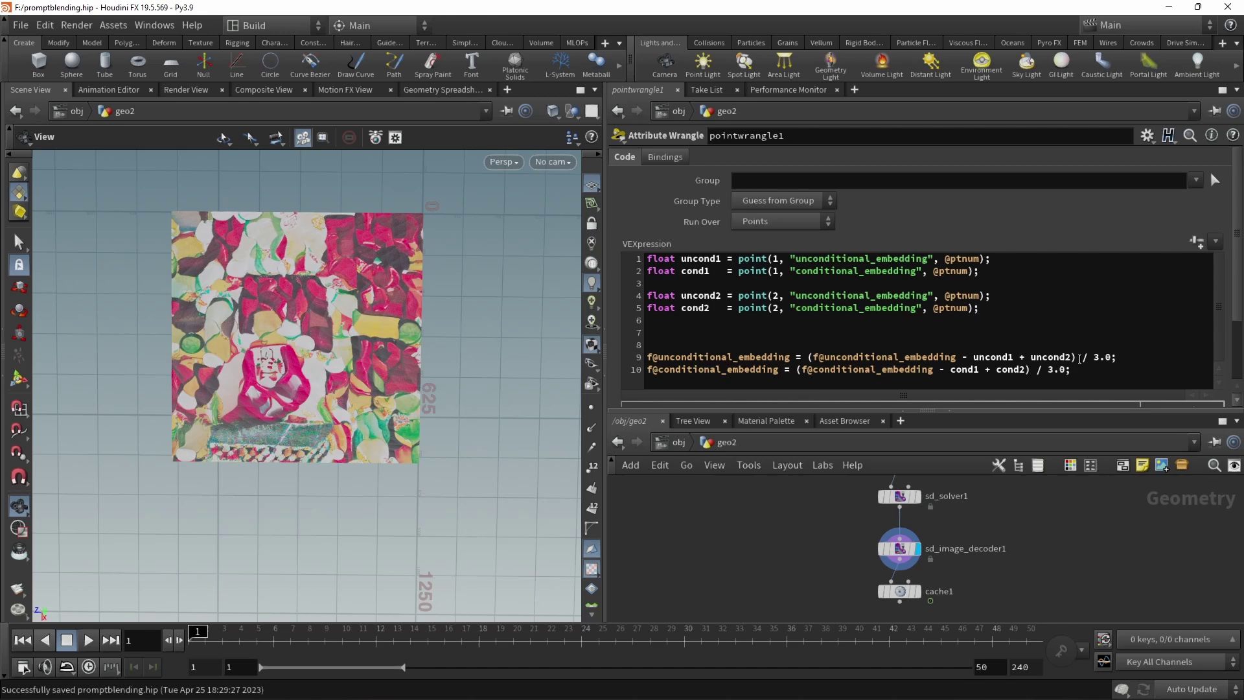
pyautogui.moveTo(1079, 358); pyautogui.dragTo(1113, 359)
pyautogui.press('BackSpace')
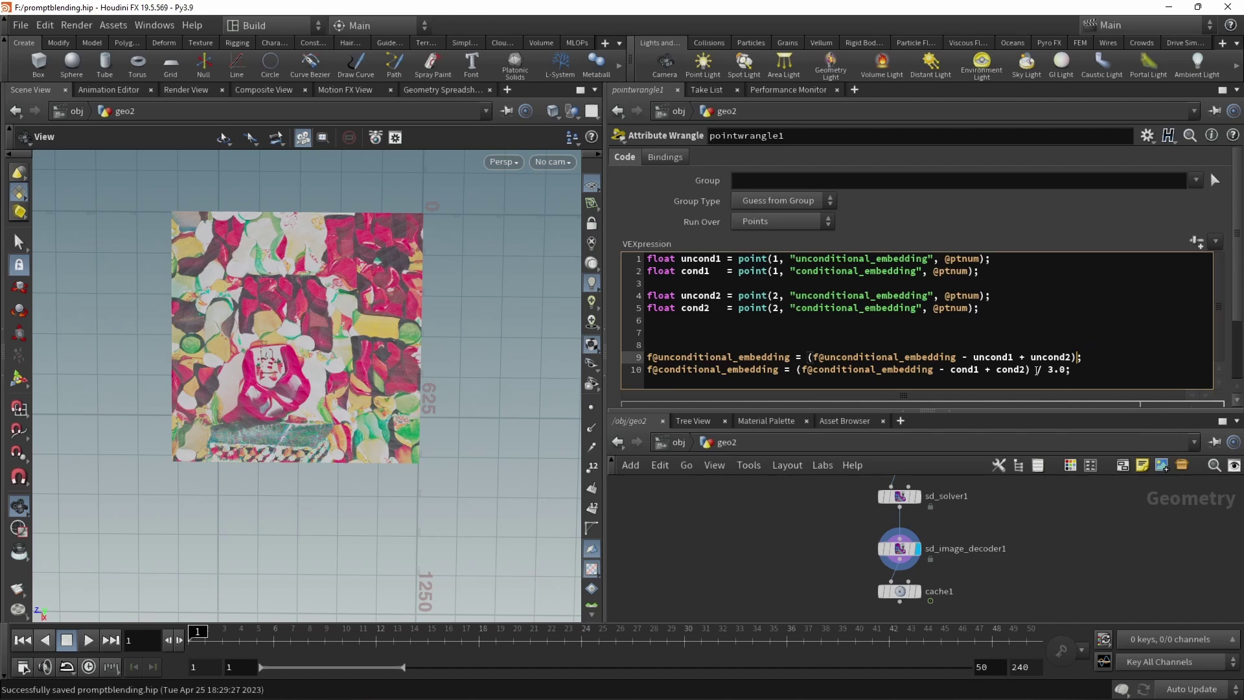
pyautogui.moveTo(1032, 370); pyautogui.dragTo(1067, 370)
pyautogui.press('BackSpace')
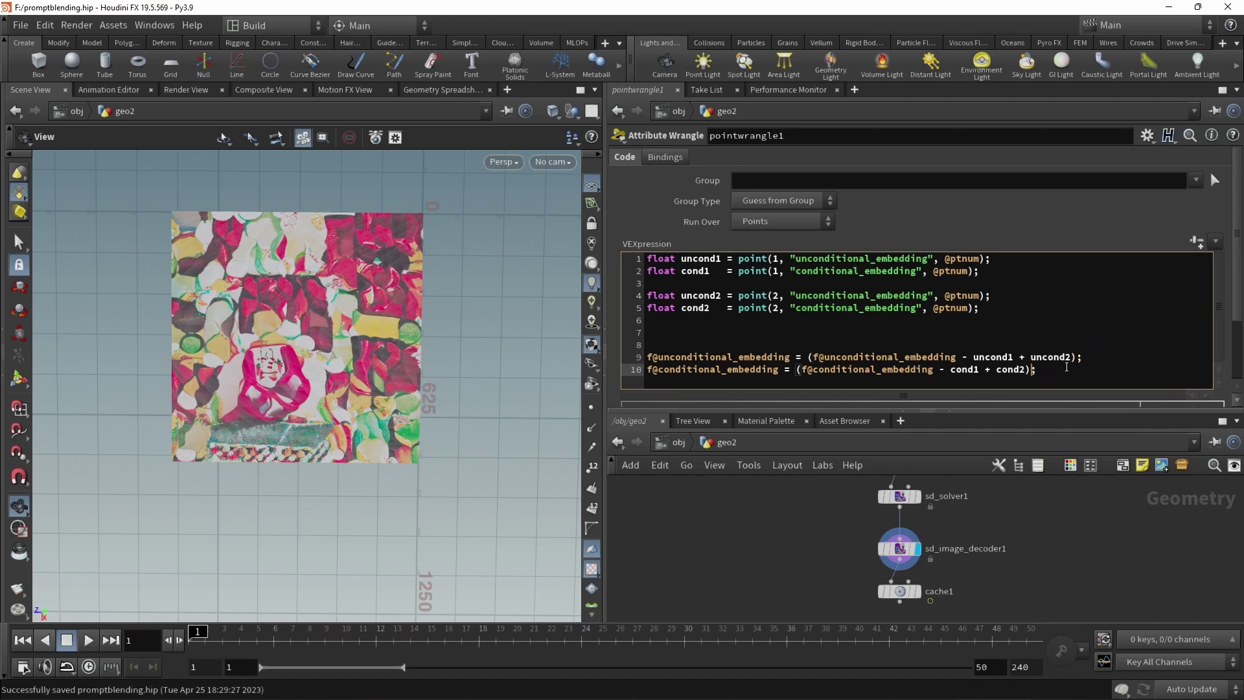
# Step: Set the sd_latent_noise_generate1 Seed to 223
pyautogui.scroll(5, 298, 282)
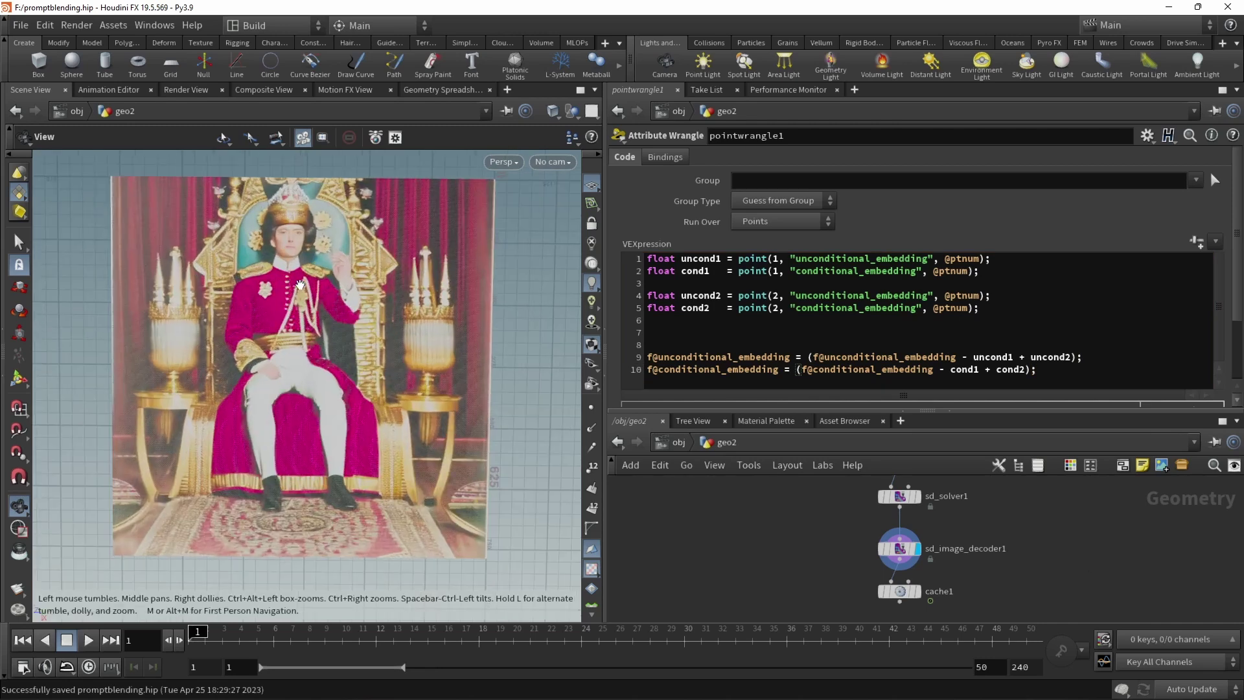
pyautogui.scroll(-2, 302, 240)
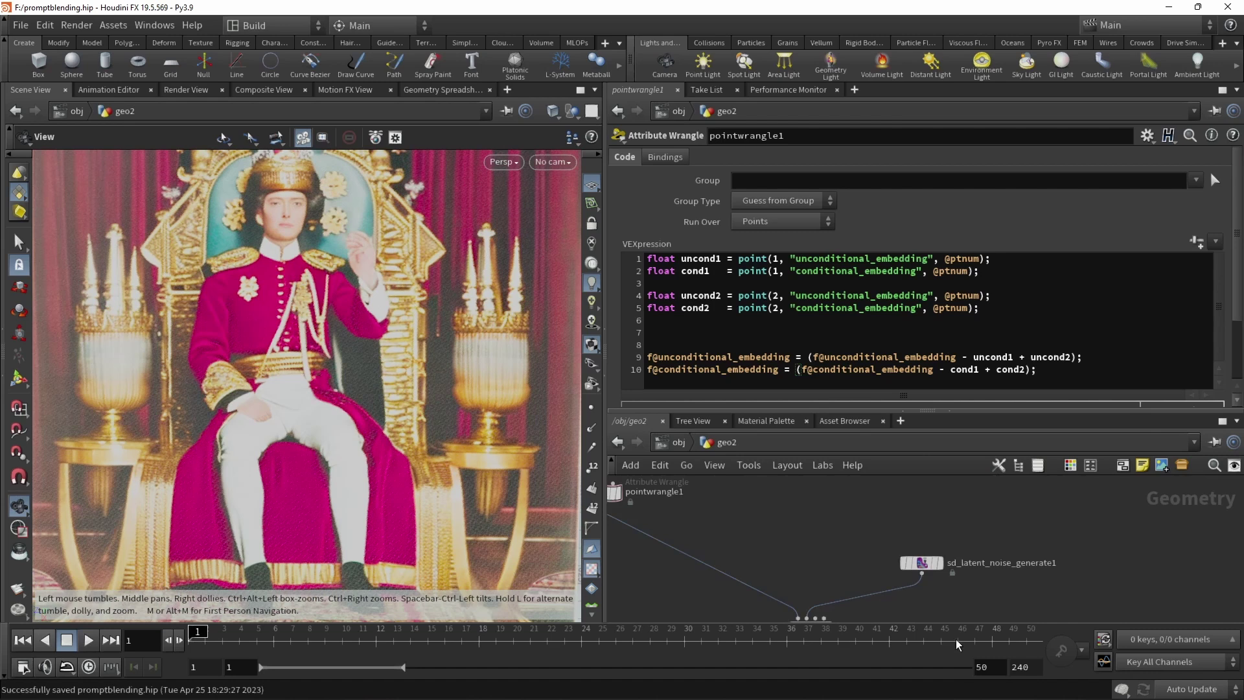
pyautogui.click(921, 562)
pyautogui.click(771, 243)
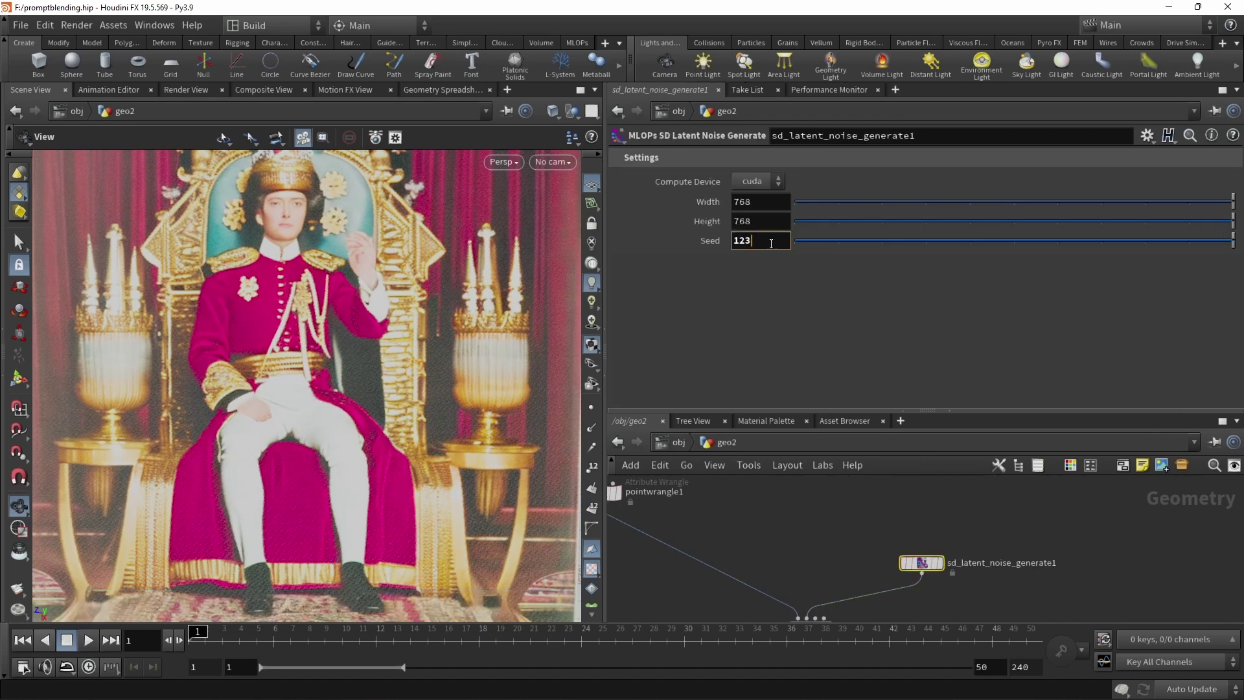
pyautogui.press('BackSpace')
pyautogui.press('BackSpace')
pyautogui.press('BackSpace')
pyautogui.write('223')
pyautogui.press('Return')
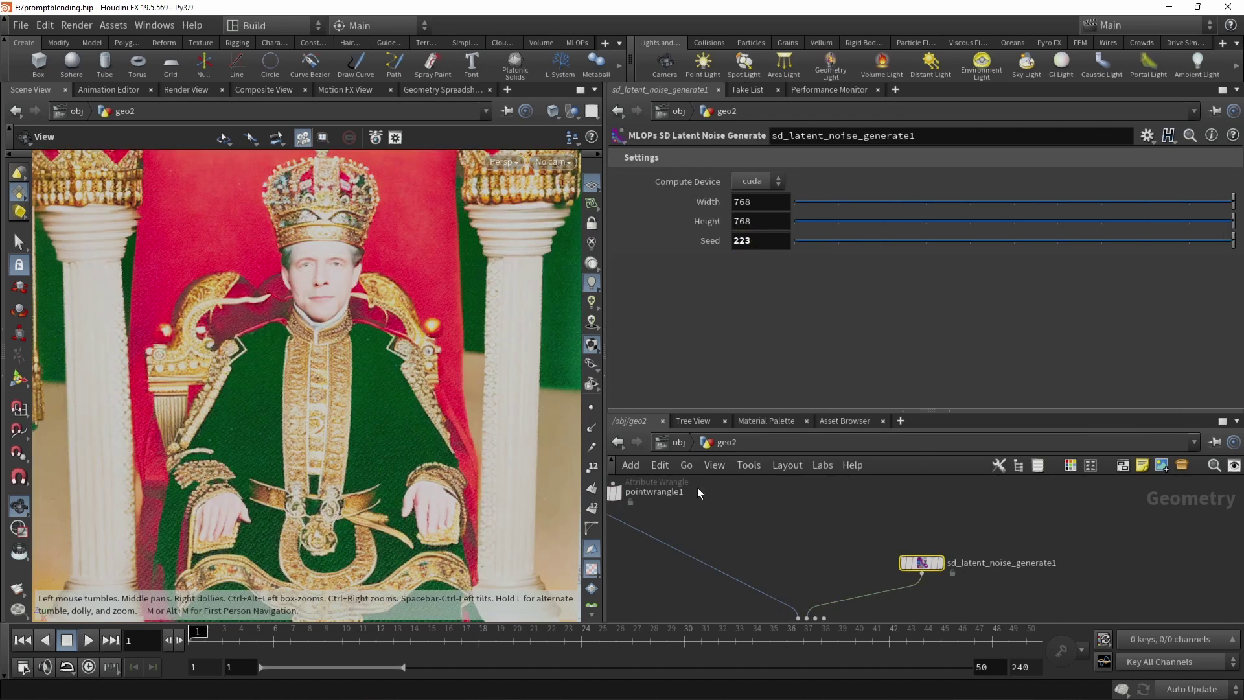
pyautogui.moveTo(756, 531); pyautogui.dragTo(918, 612, button='middle')
pyautogui.click(763, 572)
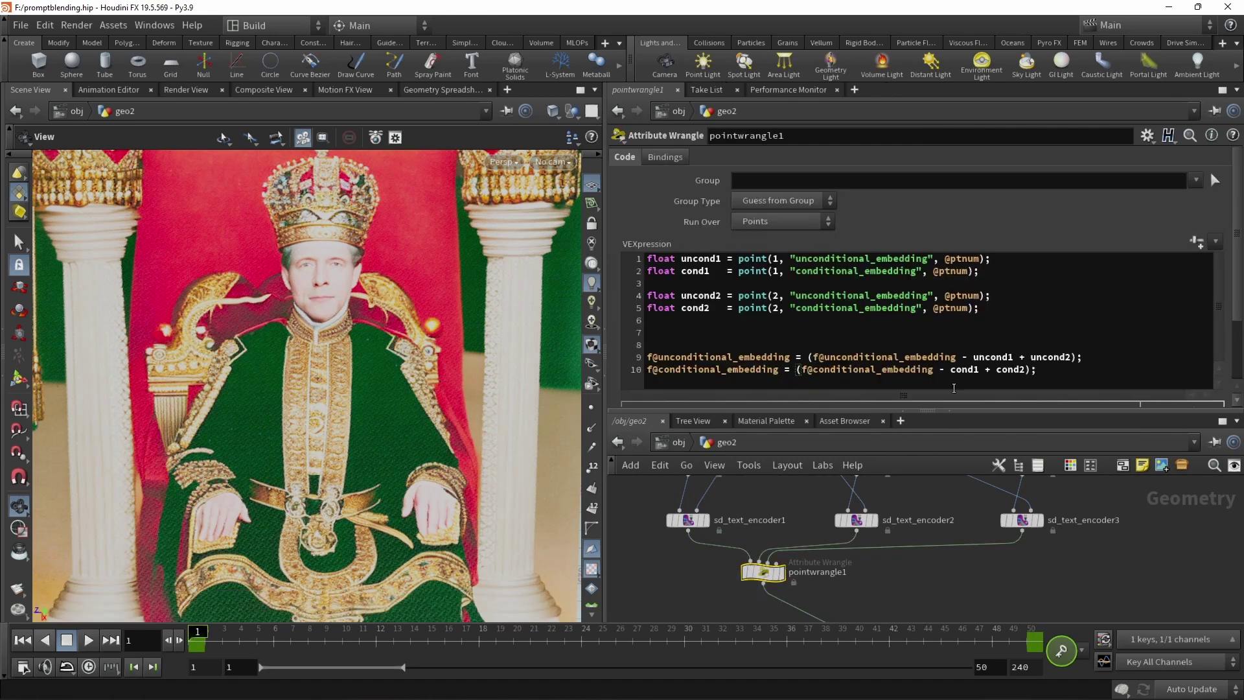
# Step: Multiply uncond1, uncond2, cond1 and cond2 by 2 in the embedding lines
pyautogui.click(974, 357)
pyautogui.write('2.*')
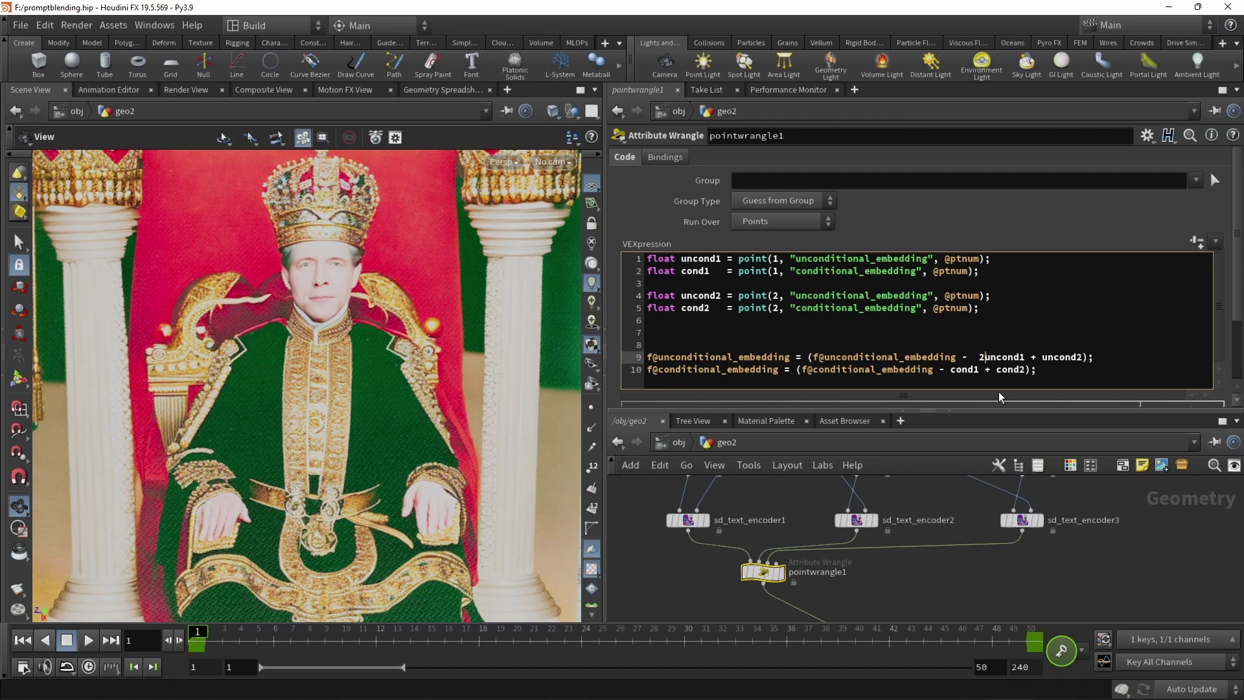
pyautogui.press('Down')
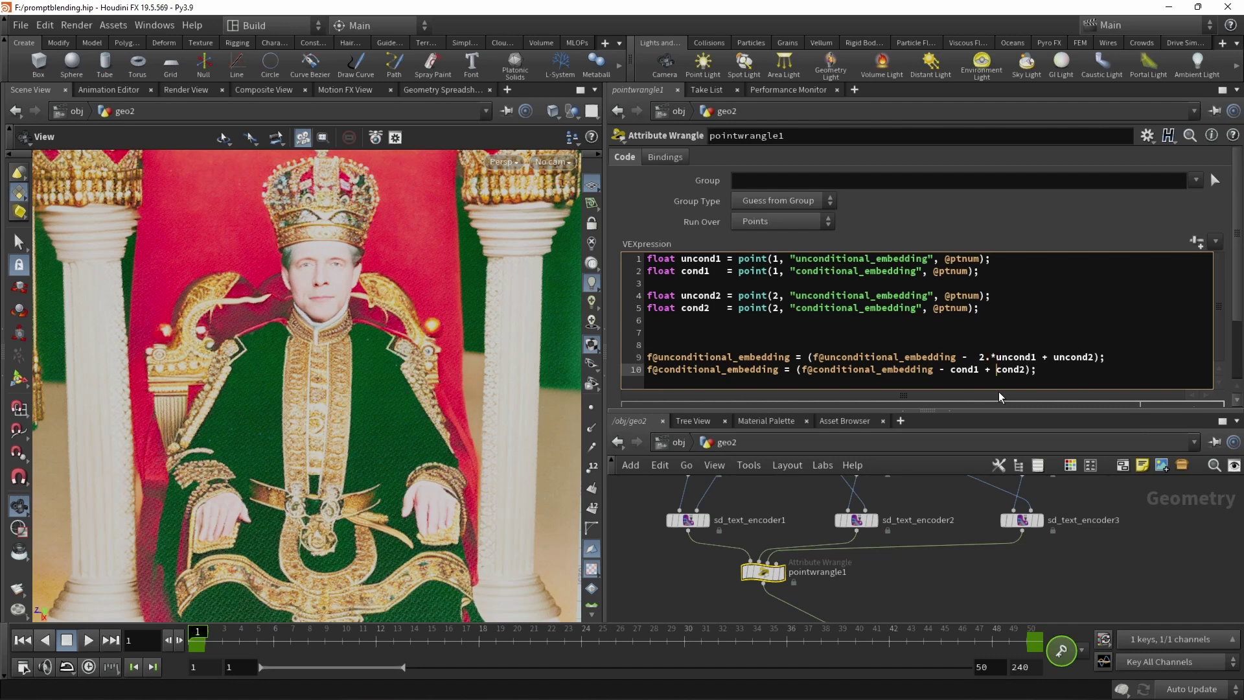
pyautogui.write('2*')
pyautogui.press('Up')
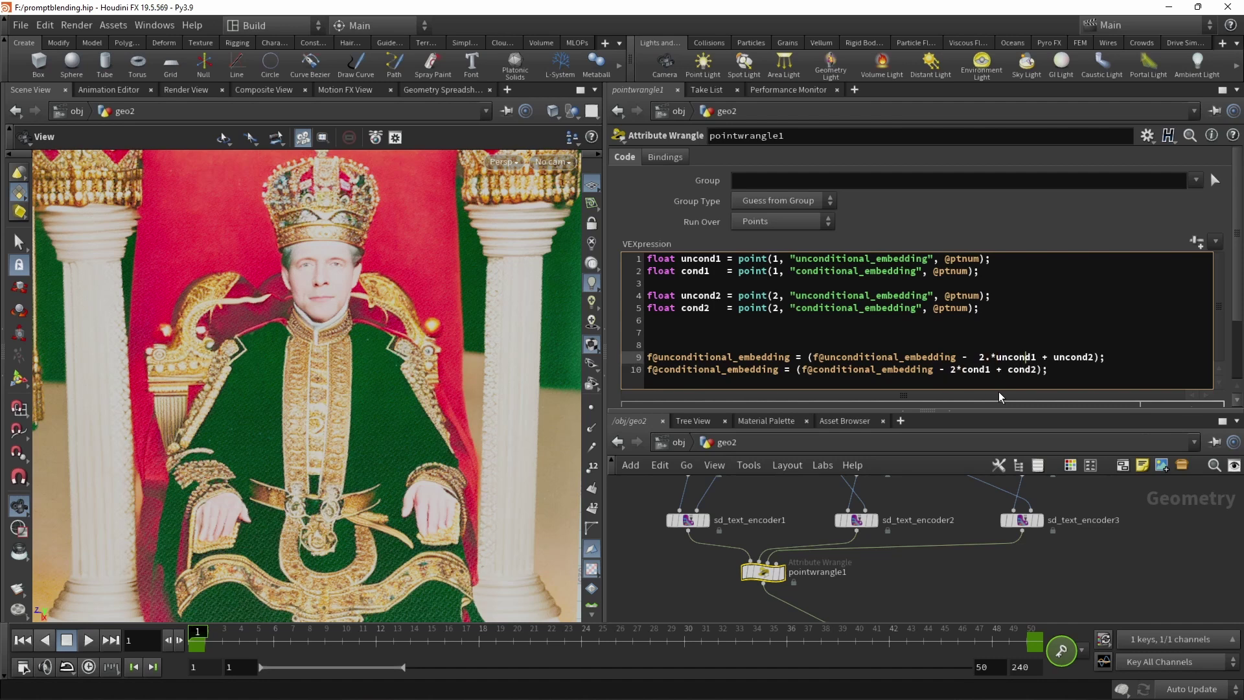
pyautogui.write('2.*')
pyautogui.press('Down')
pyautogui.write('2.*')
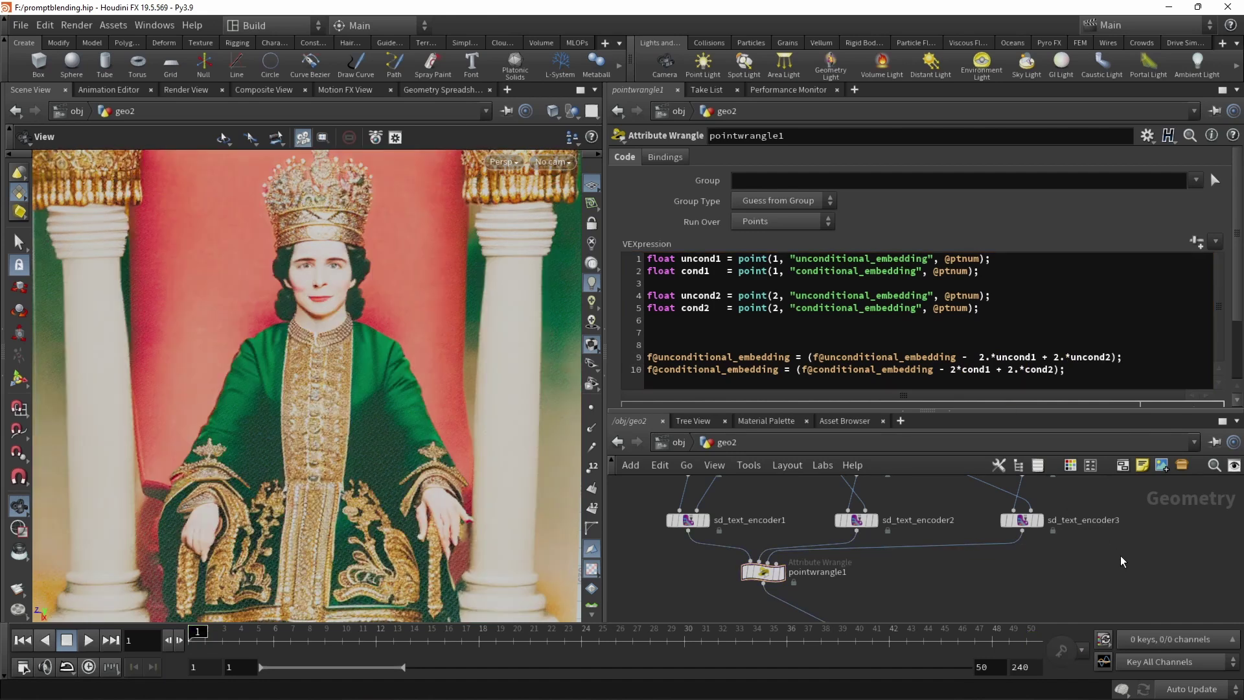
# Step: Set the sd_latent_noise_generate1 Seed back to 123
pyautogui.scroll(-2, 1120, 555)
pyautogui.click(1051, 586)
pyautogui.doubleClick(761, 239)
pyautogui.write('123')
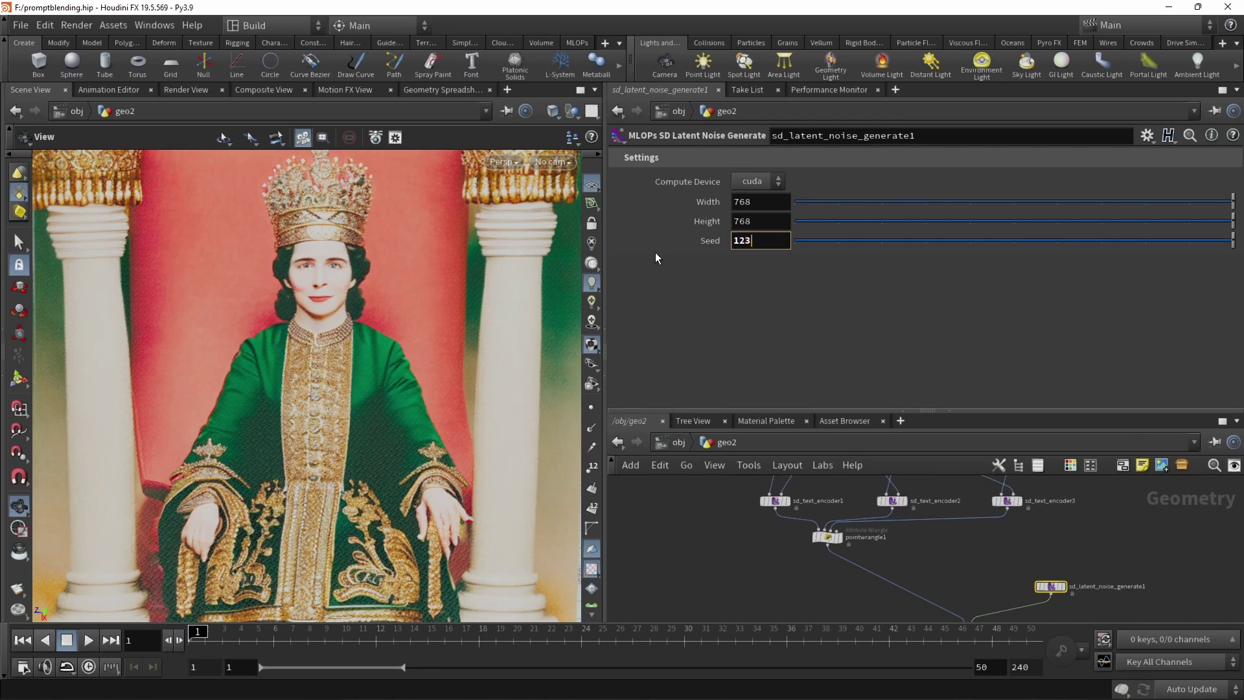
pyautogui.press('Return')
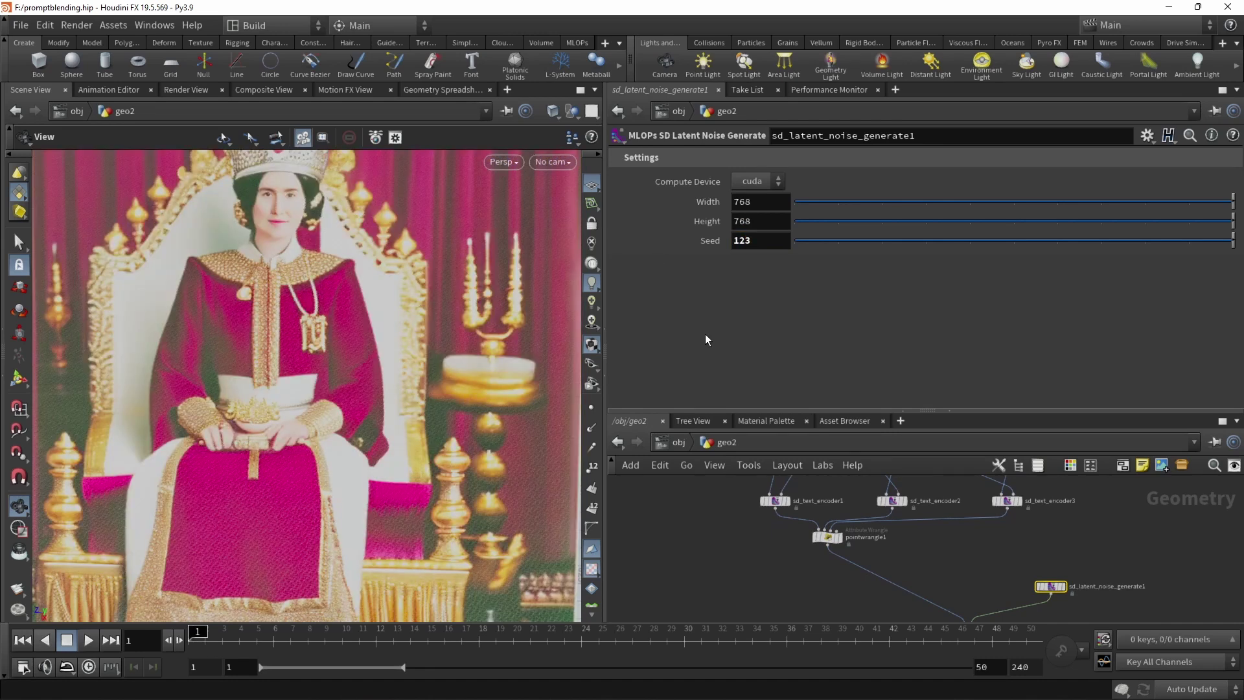
pyautogui.moveTo(926, 409); pyautogui.dragTo(926, 331)
pyautogui.scroll(-2, 1017, 461)
pyautogui.moveTo(1102, 473); pyautogui.dragTo(1067, 488, button='middle')
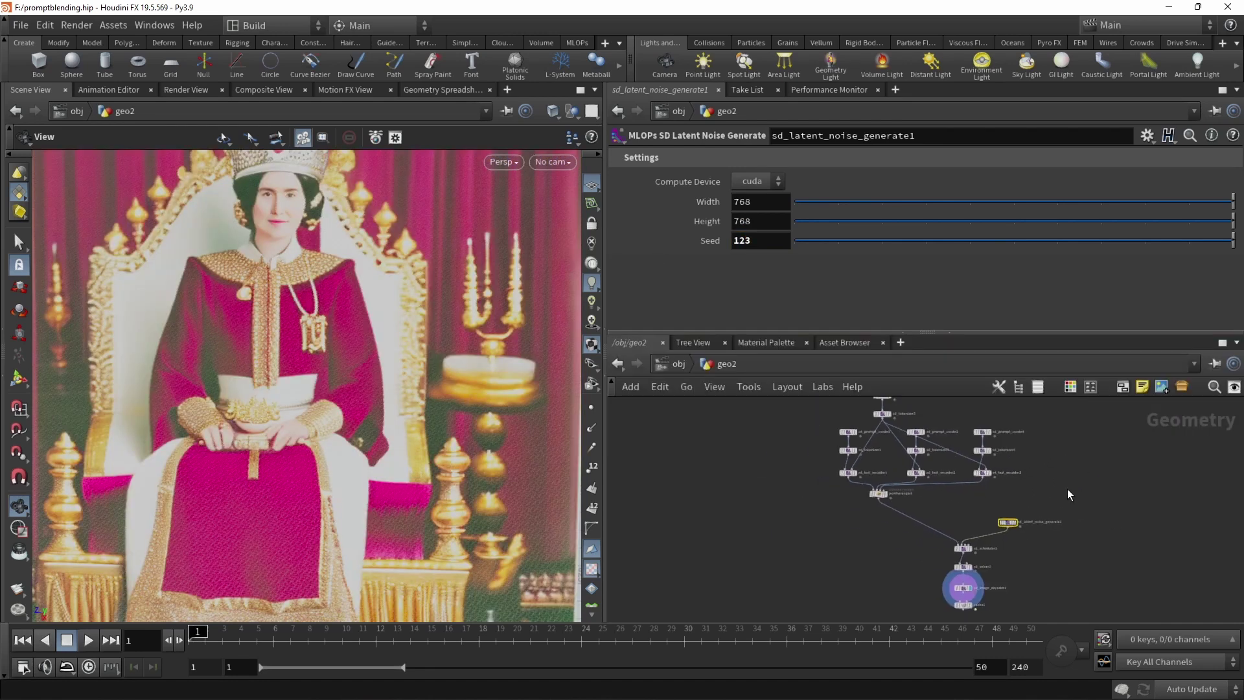